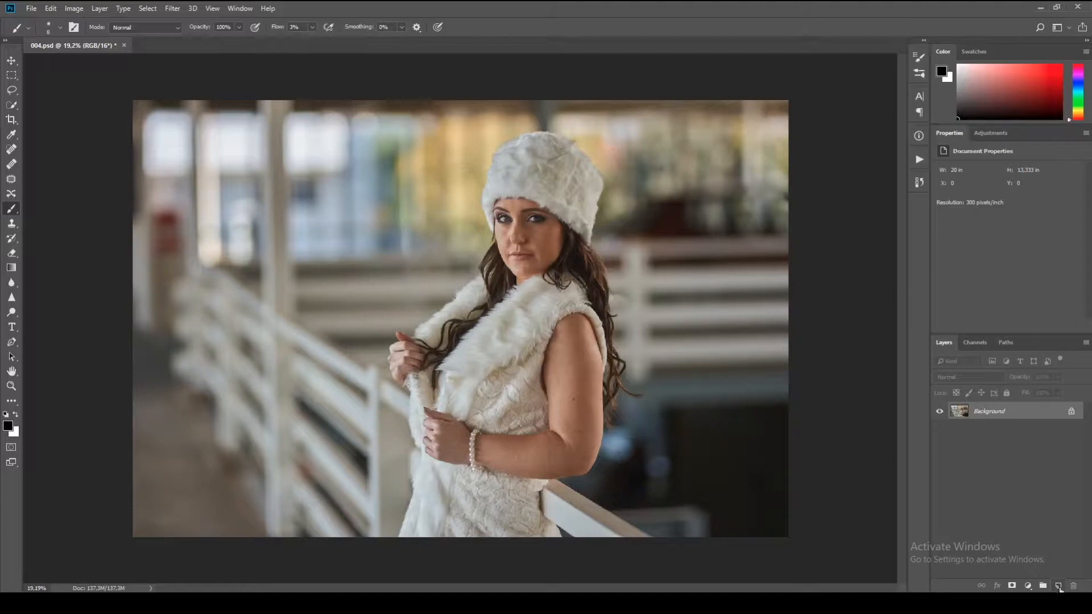
# - Add an empty layer above the photo and activate the Healing Brush with its brush settings checked
pyautogui.click(1058, 586)
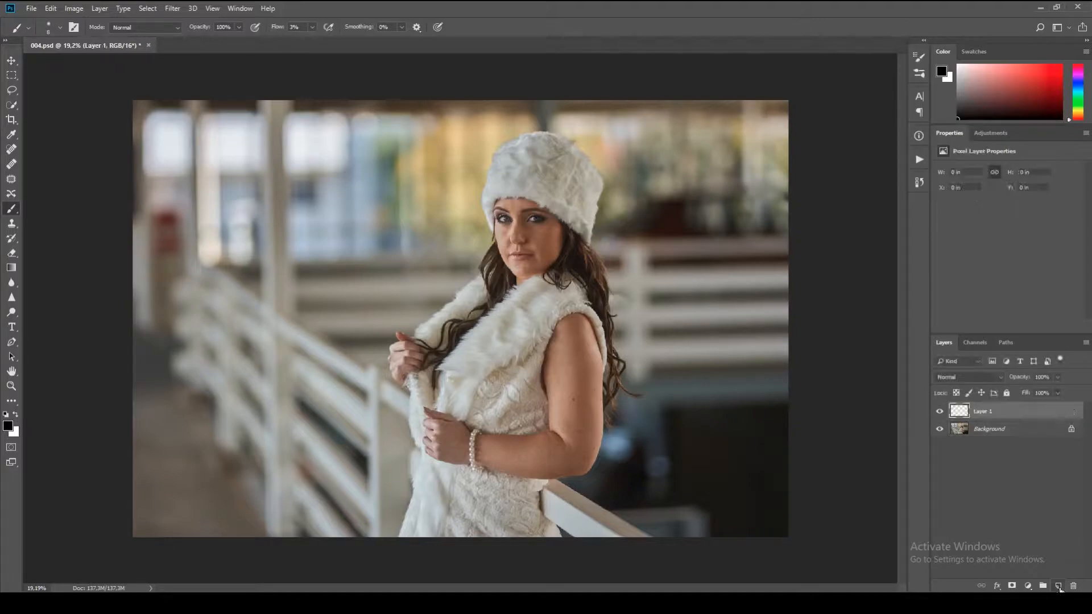
pyautogui.click(11, 164)
pyautogui.click(61, 27)
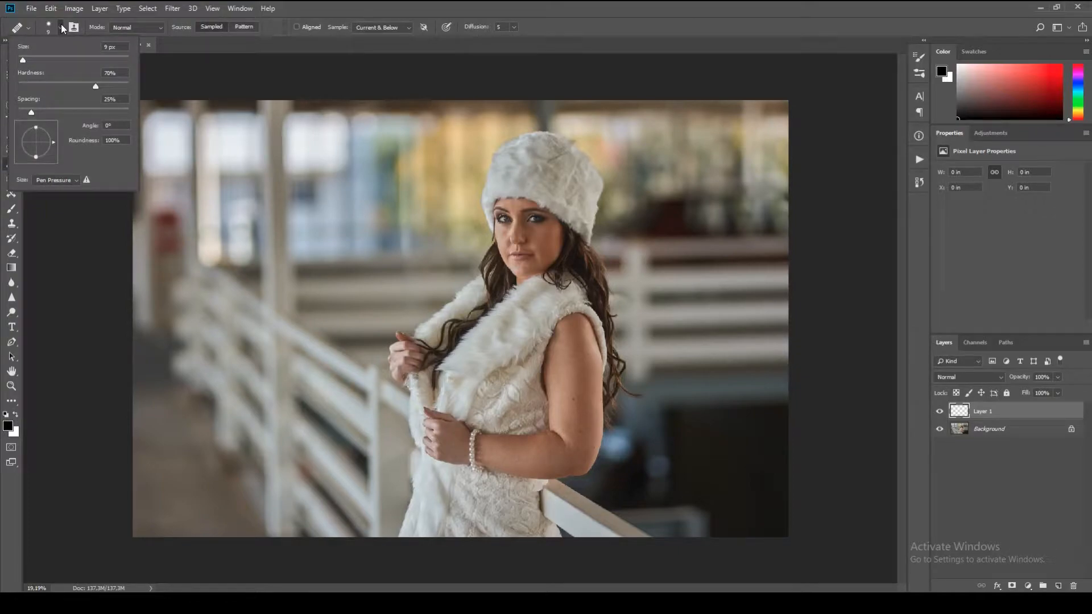
pyautogui.moveTo(33, 111); pyautogui.dragTo(35, 111)
pyautogui.click(472, 113)
# - Heal the small blemishes on the woman's shaded cheek, sampling clean skin beside each spot
pyautogui.click(555, 237)
pyautogui.scroll(2, 551, 266)
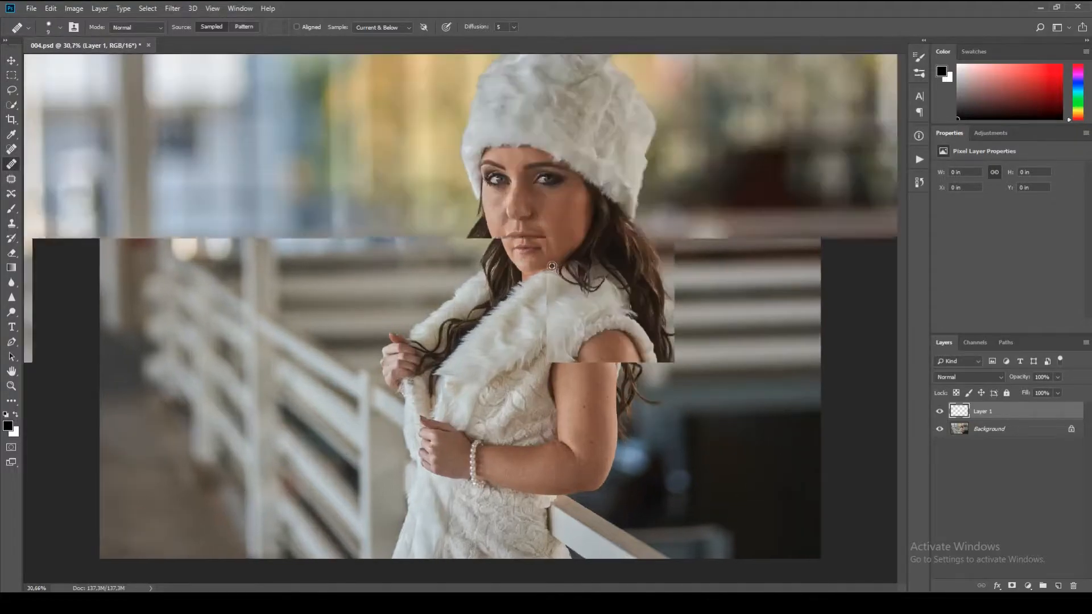
pyautogui.scroll(7, 551, 266)
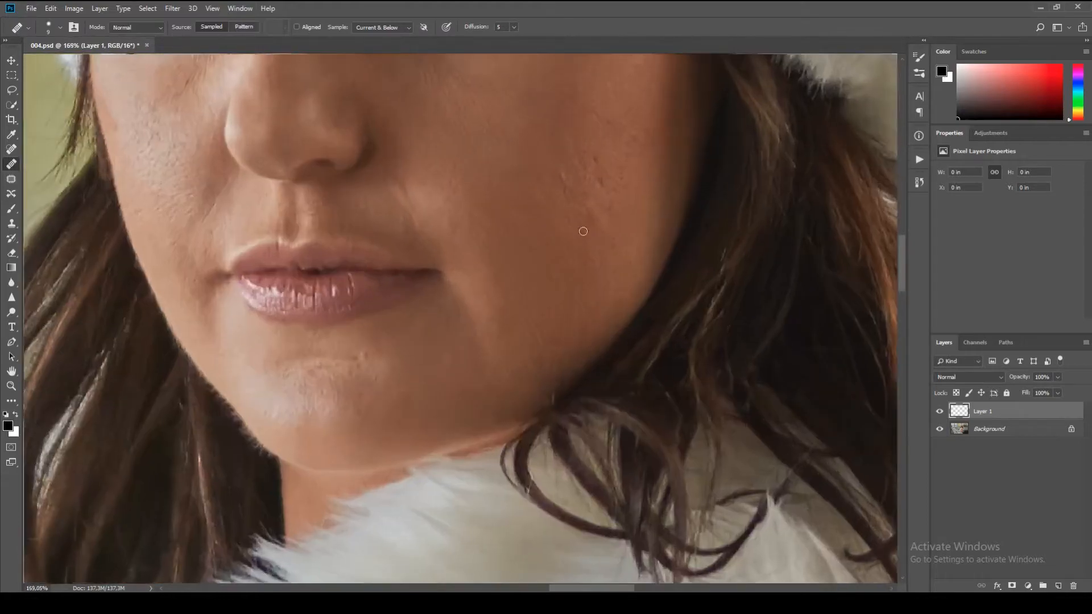
pyautogui.moveTo(588, 155); pyautogui.dragTo(548, 268)
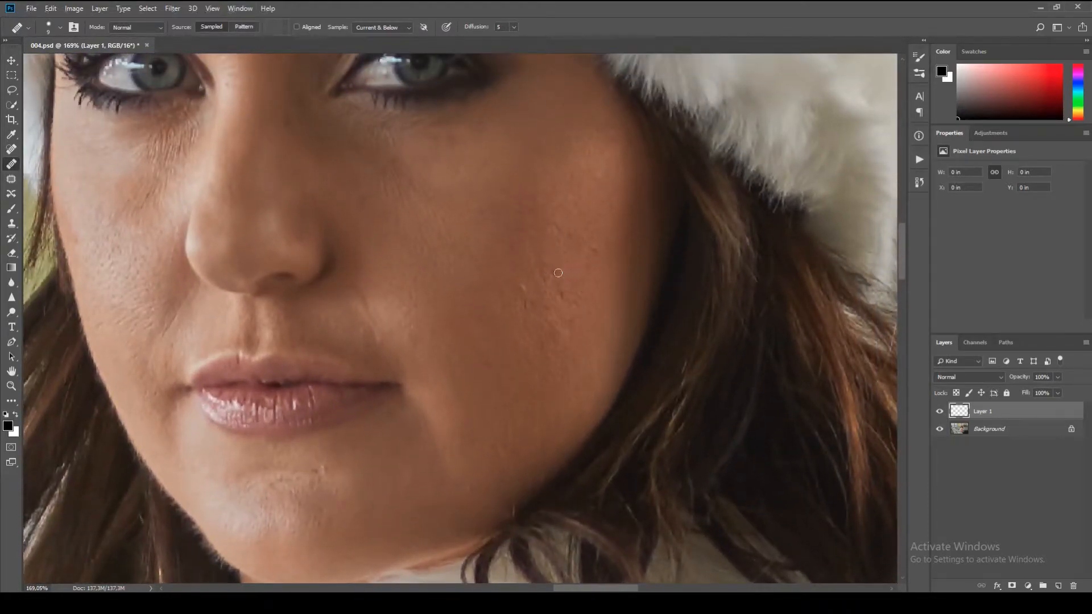
pyautogui.click(566, 274)
pyautogui.click(562, 296)
pyautogui.click(576, 302)
pyautogui.keyDown('alt'); pyautogui.click(584, 293); pyautogui.keyUp('alt')
pyautogui.click(581, 280)
pyautogui.keyDown('alt'); pyautogui.click(599, 271); pyautogui.keyUp('alt')
pyautogui.click(592, 248)
pyautogui.click(599, 258)
pyautogui.keyDown('alt'); pyautogui.click(521, 292); pyautogui.keyUp('alt')
pyautogui.click(490, 304)
pyautogui.keyDown('alt'); pyautogui.click(524, 316); pyautogui.keyUp('alt')
pyautogui.click(542, 318)
pyautogui.click(538, 323)
# - Heal the spots and dry skin marks on the chin below the lips using nearby sampled skin
pyautogui.scroll(-3, 538, 323)
pyautogui.hscroll(-3, 519, 309)
pyautogui.keyDown('alt'); pyautogui.click(400, 359); pyautogui.keyUp('alt')
pyautogui.click(417, 360)
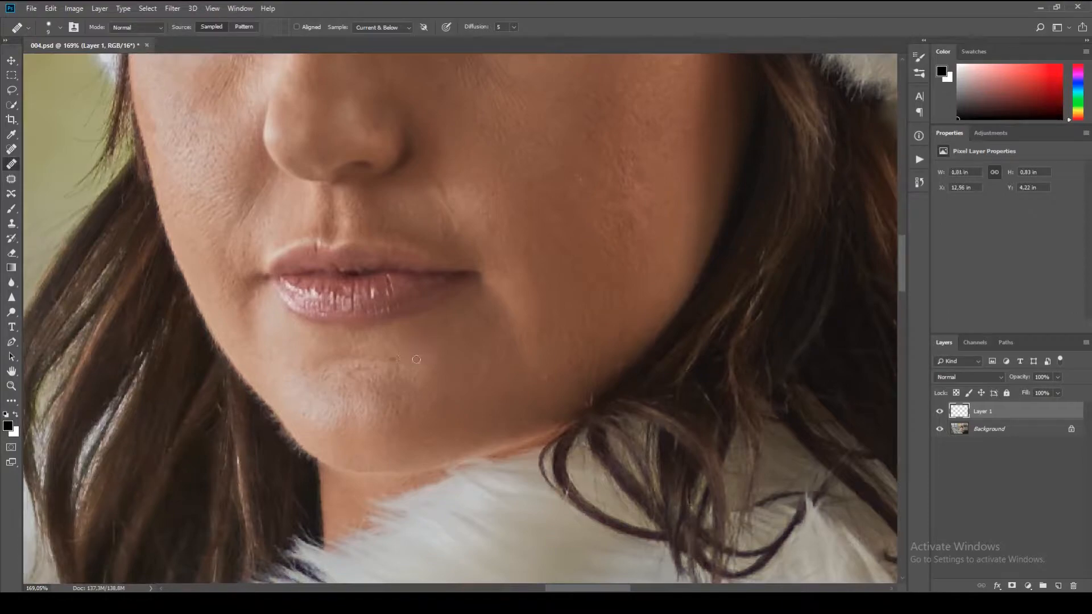
pyautogui.click(410, 370)
pyautogui.keyDown('alt'); pyautogui.click(376, 369); pyautogui.keyUp('alt')
pyautogui.click(357, 367)
pyautogui.moveTo(350, 371); pyautogui.dragTo(319, 373)
pyautogui.click(398, 416)
pyautogui.click(307, 416)
# - Heal the blemishes between the eyebrows and in the middle of the forehead with nearby sampled skin
pyautogui.moveTo(434, 329); pyautogui.dragTo(386, 413)
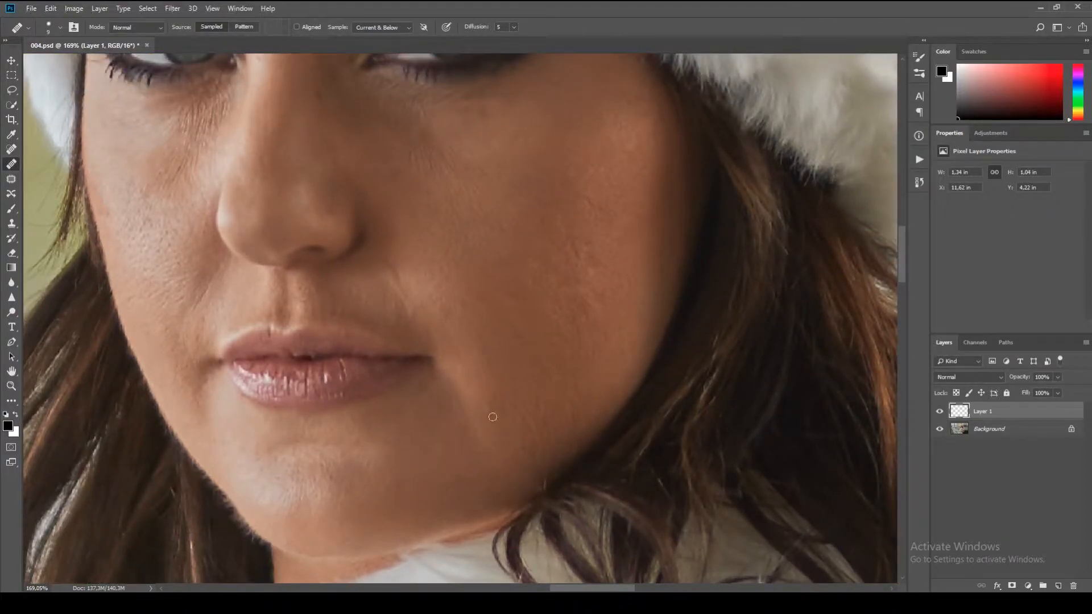
pyautogui.moveTo(506, 370); pyautogui.dragTo(548, 410)
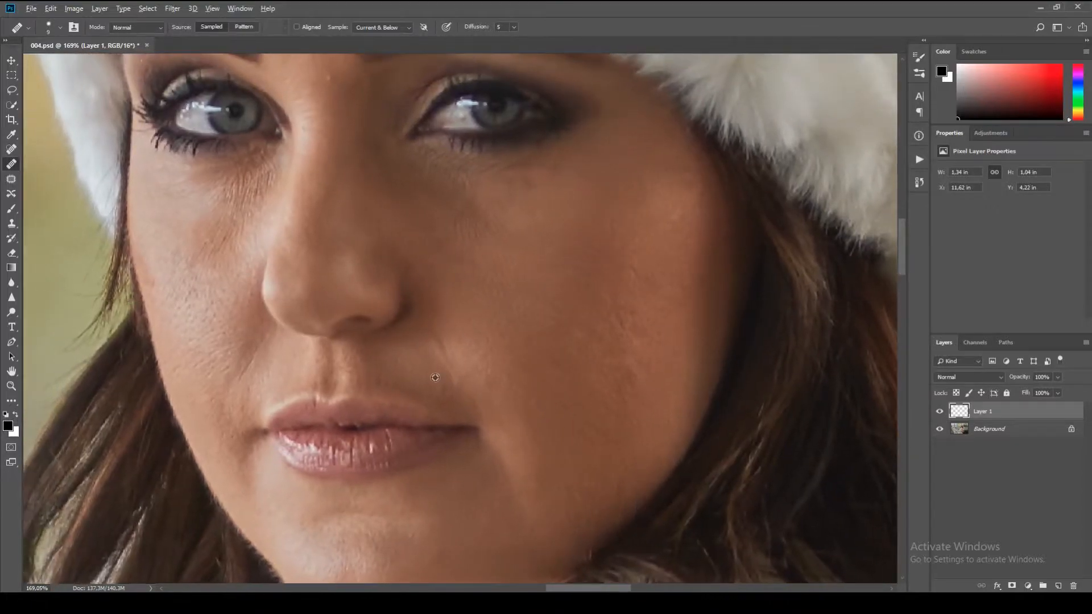
pyautogui.moveTo(429, 346)
pyautogui.mouseDown()
pyautogui.moveTo(527, 359)
pyautogui.moveTo(546, 409)
pyautogui.moveTo(589, 385)
pyautogui.mouseUp()
pyautogui.moveTo(394, 296)
pyautogui.mouseDown()
pyautogui.moveTo(387, 343)
pyautogui.moveTo(366, 360)
pyautogui.moveTo(297, 373)
pyautogui.moveTo(289, 417)
pyautogui.mouseUp()
pyautogui.moveTo(475, 331); pyautogui.dragTo(509, 406)
pyautogui.keyDown('alt'); pyautogui.click(432, 318); pyautogui.keyUp('alt')
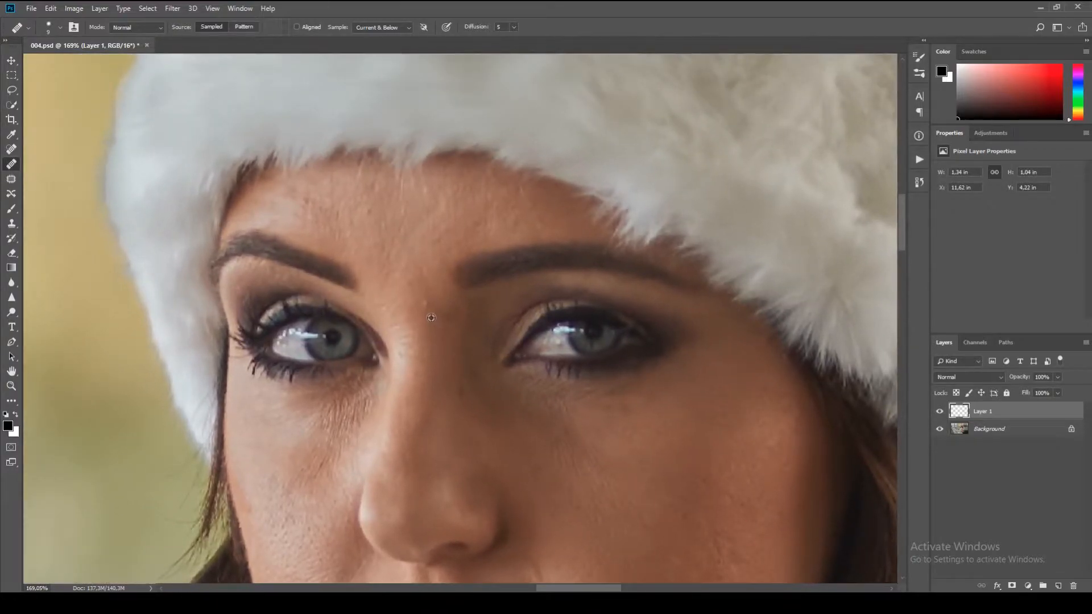
pyautogui.click(426, 304)
pyautogui.moveTo(413, 275); pyautogui.dragTo(434, 290)
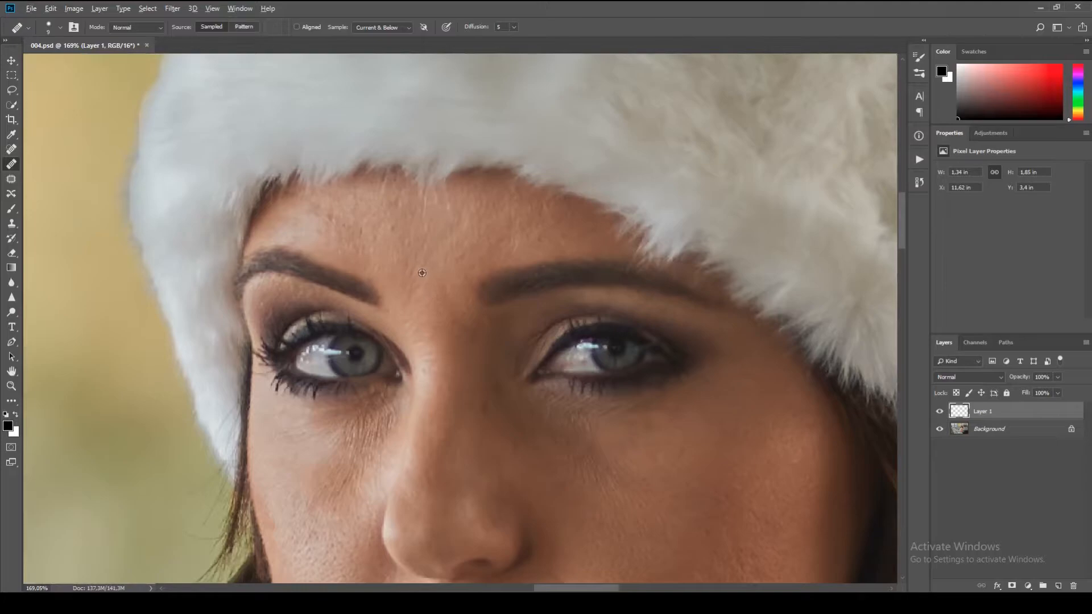
pyautogui.click(412, 271)
pyautogui.keyDown('alt'); pyautogui.click(414, 236); pyautogui.keyUp('alt')
pyautogui.click(395, 228)
pyautogui.moveTo(405, 230); pyautogui.dragTo(449, 237)
pyautogui.keyDown('alt'); pyautogui.click(414, 268); pyautogui.keyUp('alt')
pyautogui.click(406, 263)
pyautogui.keyDown('alt'); pyautogui.click(420, 261); pyautogui.keyUp('alt')
pyautogui.click(409, 262)
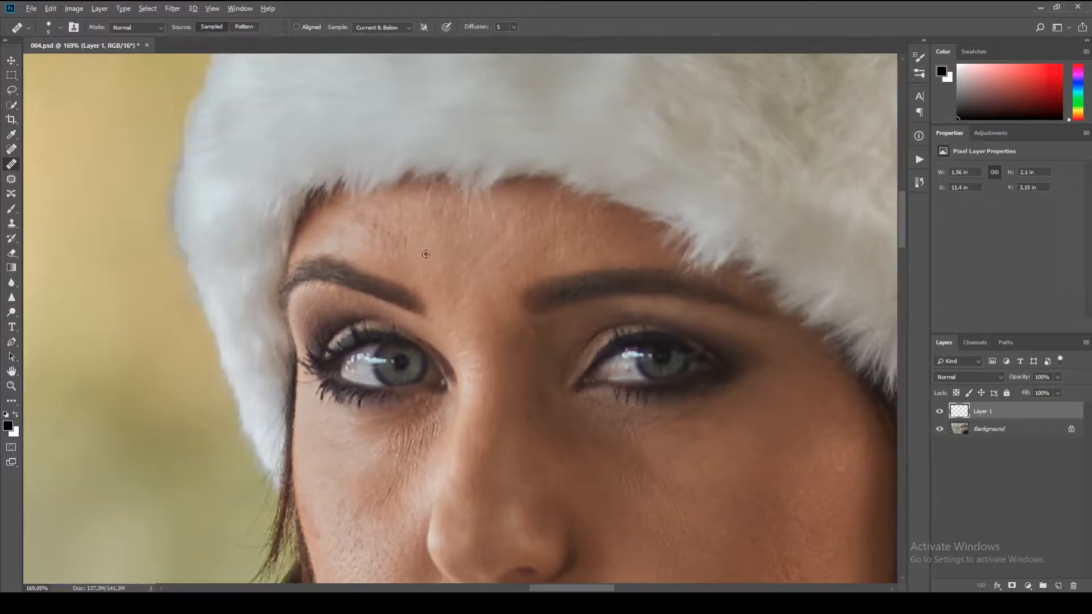
# - Heal the small spots on the forehead above the brightly lit eyebrow, resampling clean skin for each one
pyautogui.keyDown('alt'); pyautogui.click(402, 241); pyautogui.keyUp('alt')
pyautogui.click(392, 234)
pyautogui.keyDown('alt'); pyautogui.click(402, 239); pyautogui.keyUp('alt')
pyautogui.click(397, 236)
pyautogui.keyDown('alt'); pyautogui.click(384, 226); pyautogui.keyUp('alt')
pyautogui.click(376, 226)
pyautogui.keyDown('alt'); pyautogui.click(387, 224); pyautogui.keyUp('alt')
pyautogui.click(362, 222)
pyautogui.keyDown('alt'); pyautogui.click(379, 229); pyautogui.keyUp('alt')
pyautogui.keyDown('alt'); pyautogui.click(366, 240); pyautogui.keyUp('alt')
pyautogui.click(361, 223)
pyautogui.click(357, 216)
pyautogui.keyDown('alt'); pyautogui.click(361, 231); pyautogui.keyUp('alt')
pyautogui.click(351, 223)
pyautogui.keyDown('alt'); pyautogui.click(356, 235); pyautogui.keyUp('alt')
pyautogui.click(342, 228)
pyautogui.keyDown('alt'); pyautogui.click(352, 240); pyautogui.keyUp('alt')
pyautogui.click(340, 246)
pyautogui.click(334, 246)
pyautogui.keyDown('alt'); pyautogui.click(358, 243); pyautogui.keyUp('alt')
# - Inspect the retouched face up close, as a whole photo and at 100%, comparing it with Layer 1 hidden and shown
pyautogui.scroll(-3, 469, 333)
pyautogui.scroll(5, 449, 276)
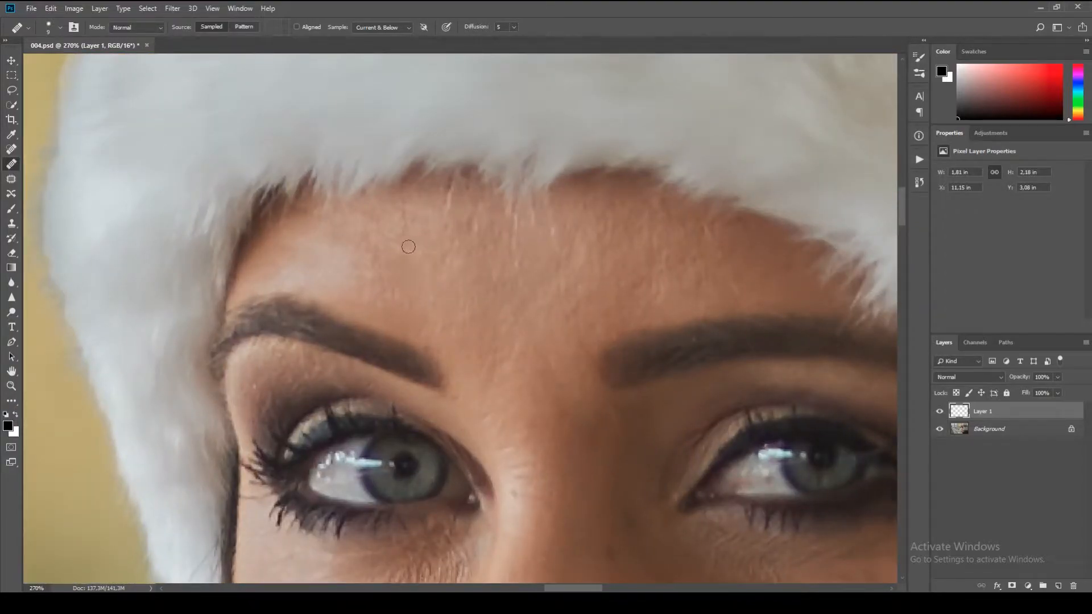
pyautogui.scroll(-6, 563, 358)
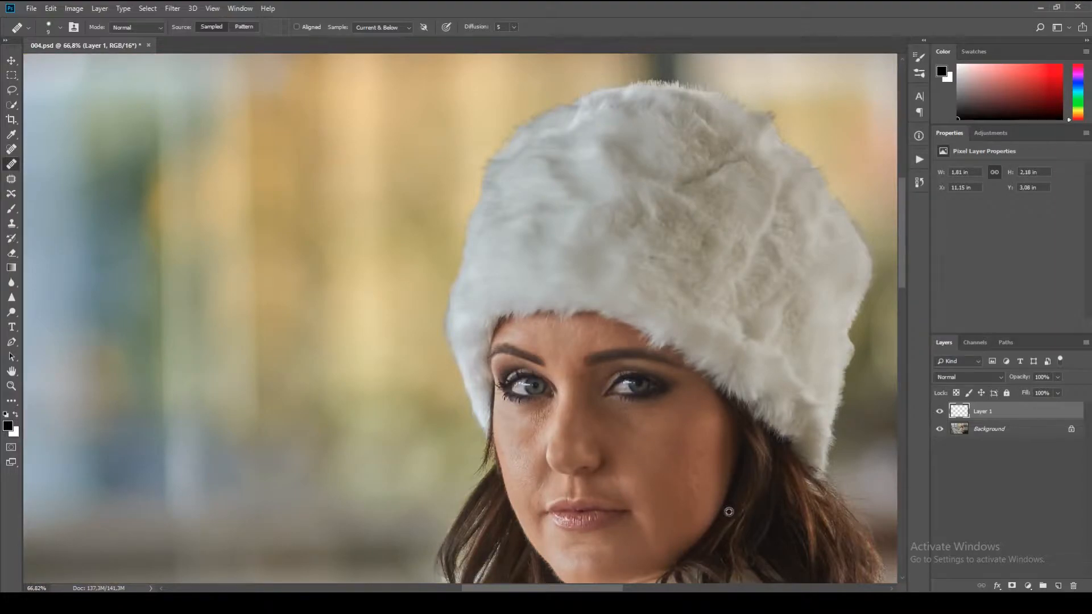
pyautogui.scroll(5, 591, 341)
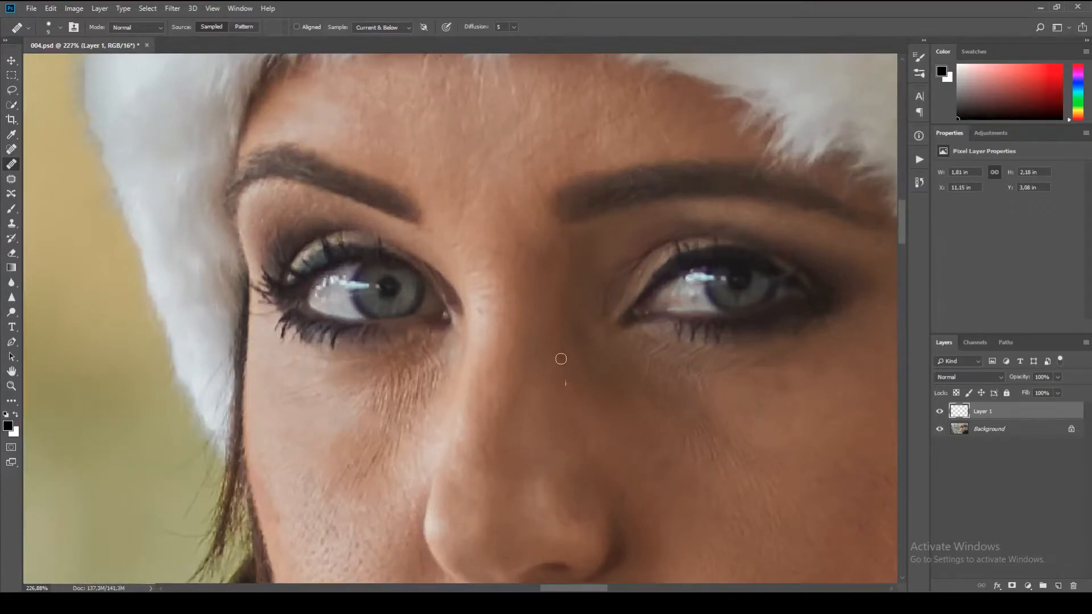
pyautogui.moveTo(587, 392); pyautogui.dragTo(550, 234)
pyautogui.moveTo(604, 358); pyautogui.dragTo(530, 261)
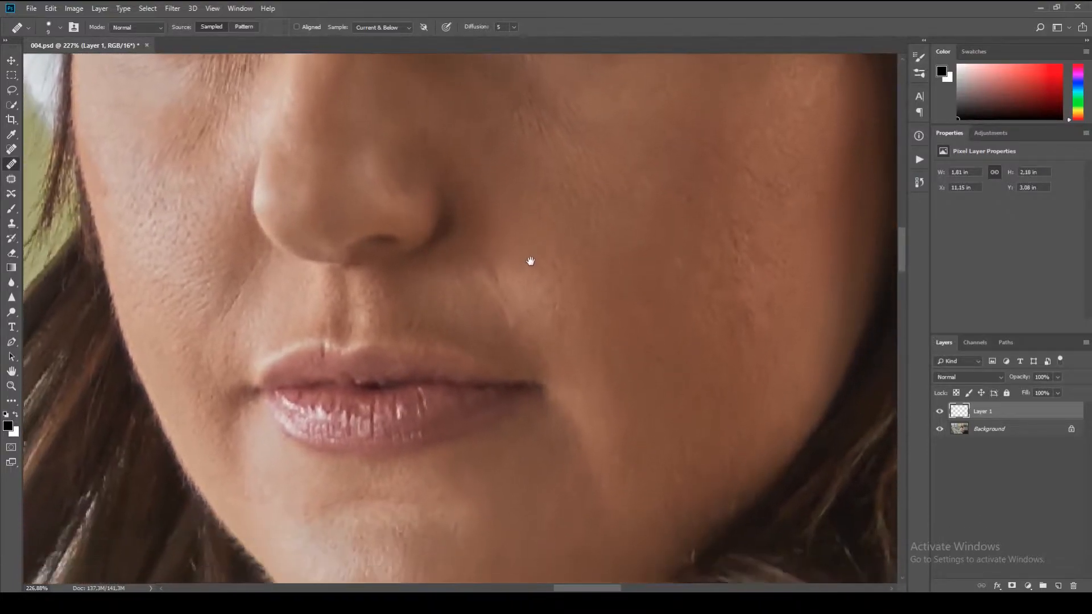
pyautogui.scroll(-3, 591, 398)
pyautogui.scroll(-3, 634, 467)
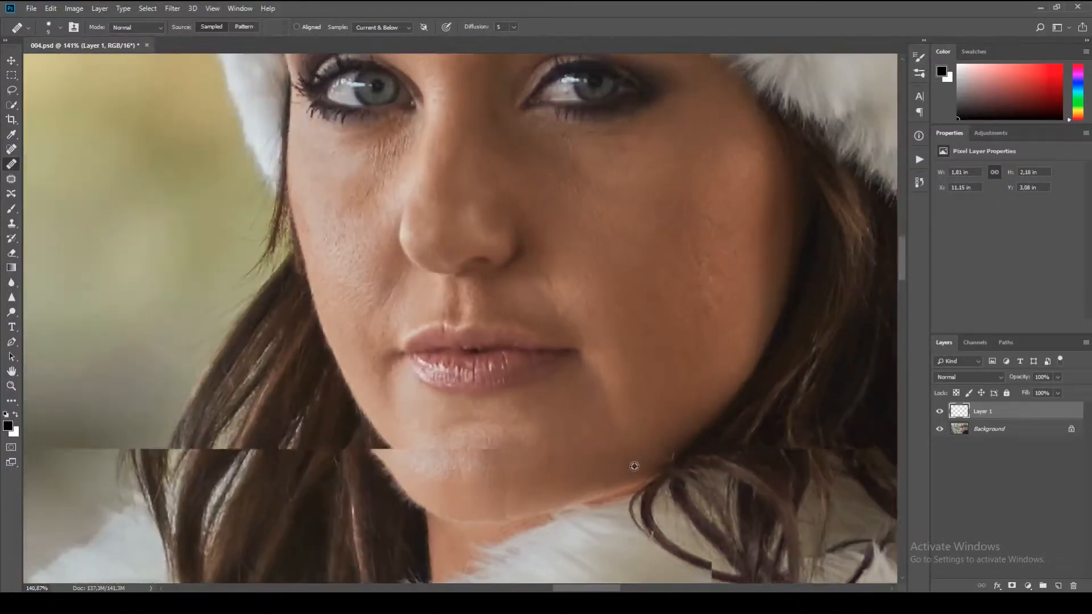
pyautogui.scroll(-5, 634, 466)
pyautogui.scroll(-3, 699, 454)
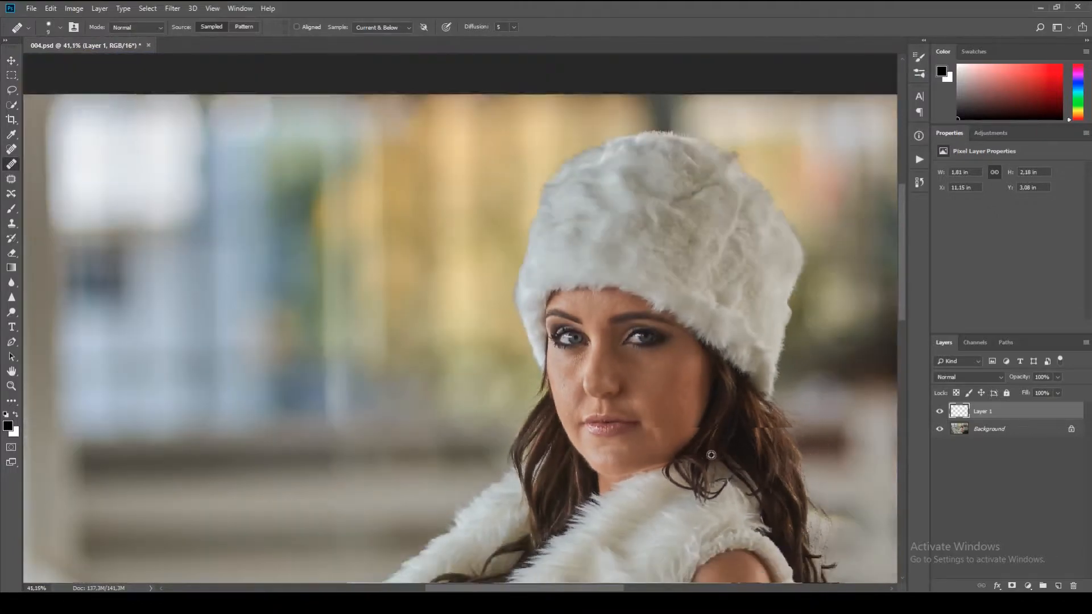
pyautogui.scroll(-4, 710, 455)
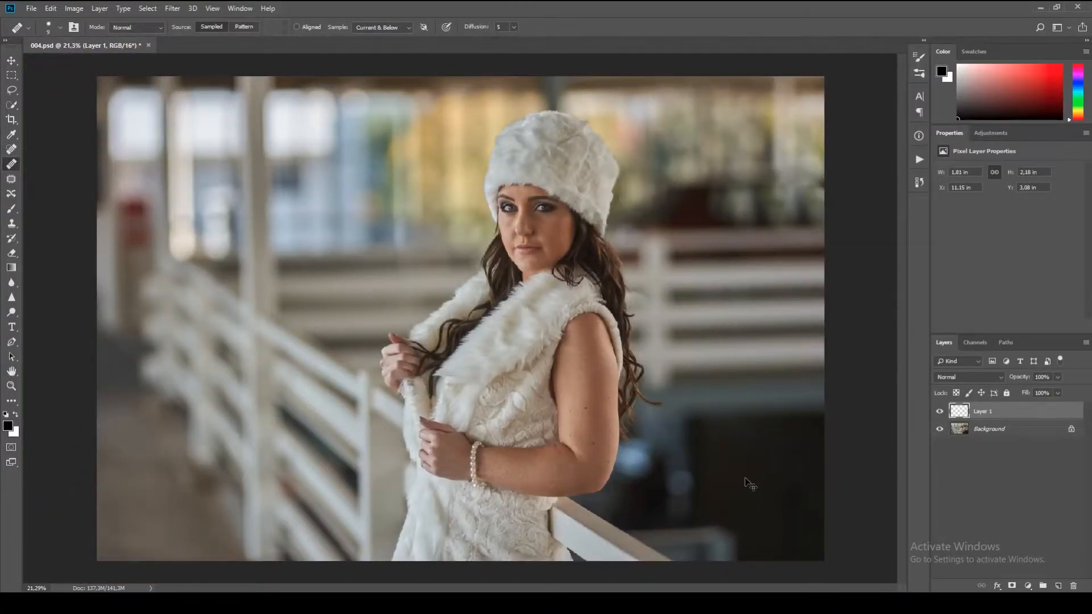
pyautogui.hotkey('ctrl', '1')
pyautogui.moveTo(724, 187); pyautogui.dragTo(440, 561)
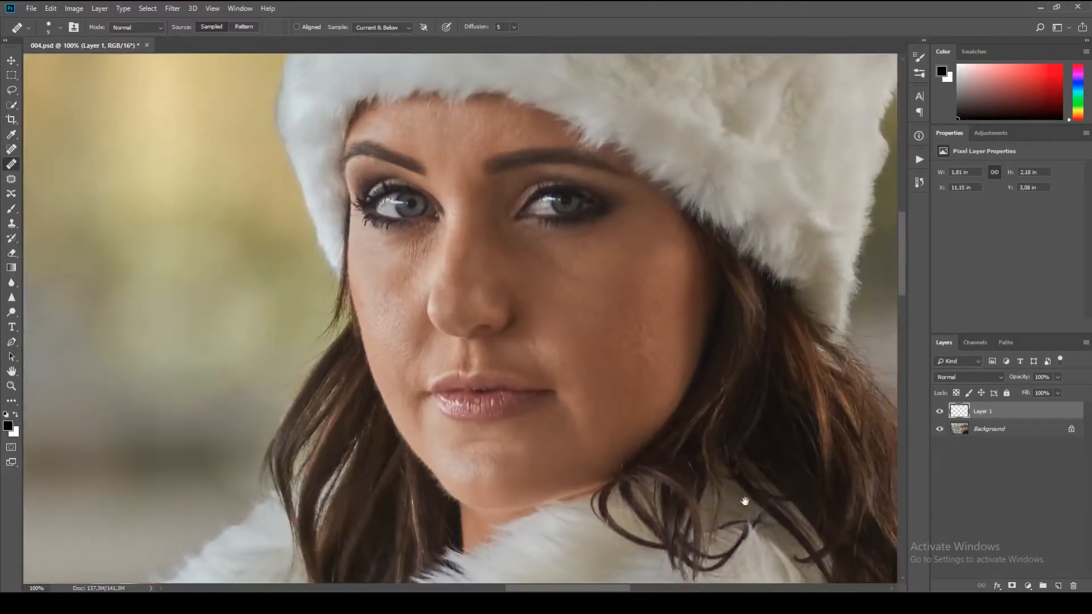
pyautogui.click(943, 412)
pyautogui.click(942, 413)
pyautogui.click(943, 413)
pyautogui.click(942, 413)
# - Stamp all visible layers into a new merged layer and duplicate that layer twice
pyautogui.moveTo(1001, 415); pyautogui.dragTo(1033, 417)
pyautogui.hotkey('ctrl', 'alt', 'shift', 'e')
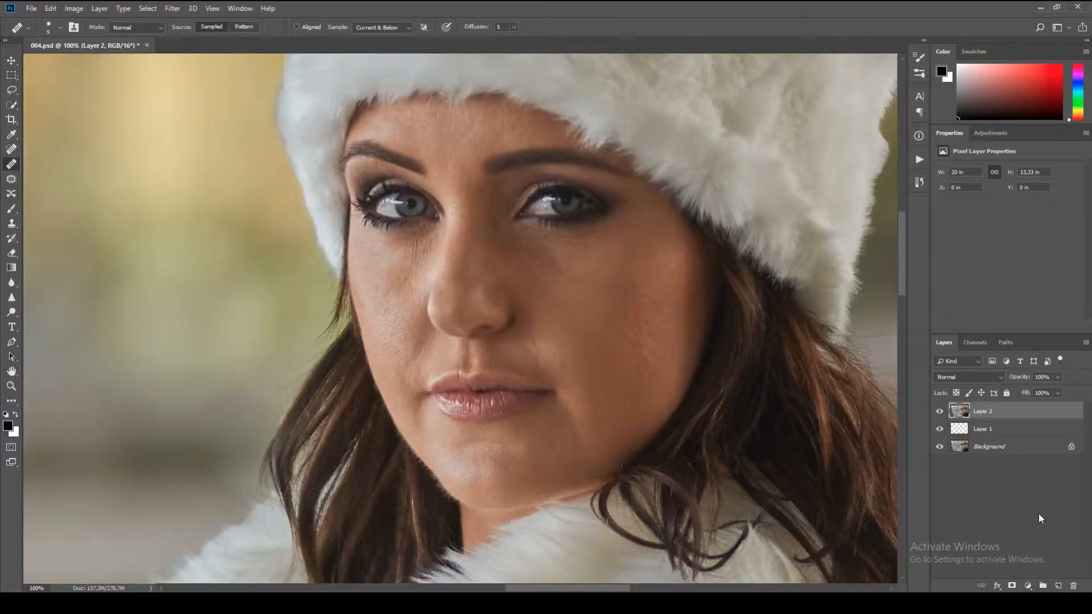
pyautogui.hotkey('ctrl', 'j')
pyautogui.hotkey('ctrl', 'j')
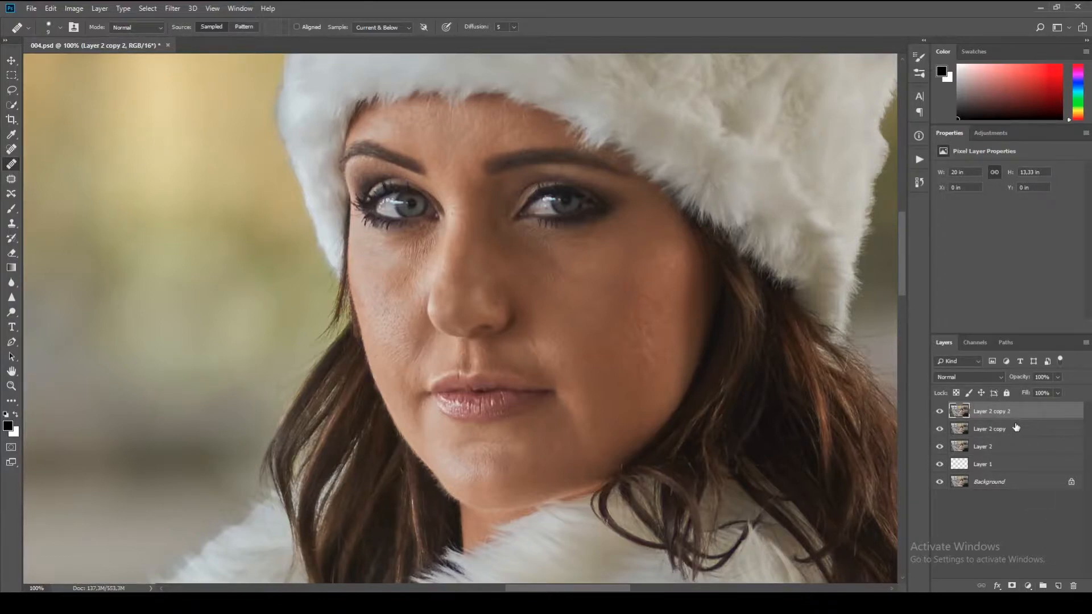
# - Rename the lower duplicate layer Low and the upper duplicate layer High
pyautogui.click(999, 431)
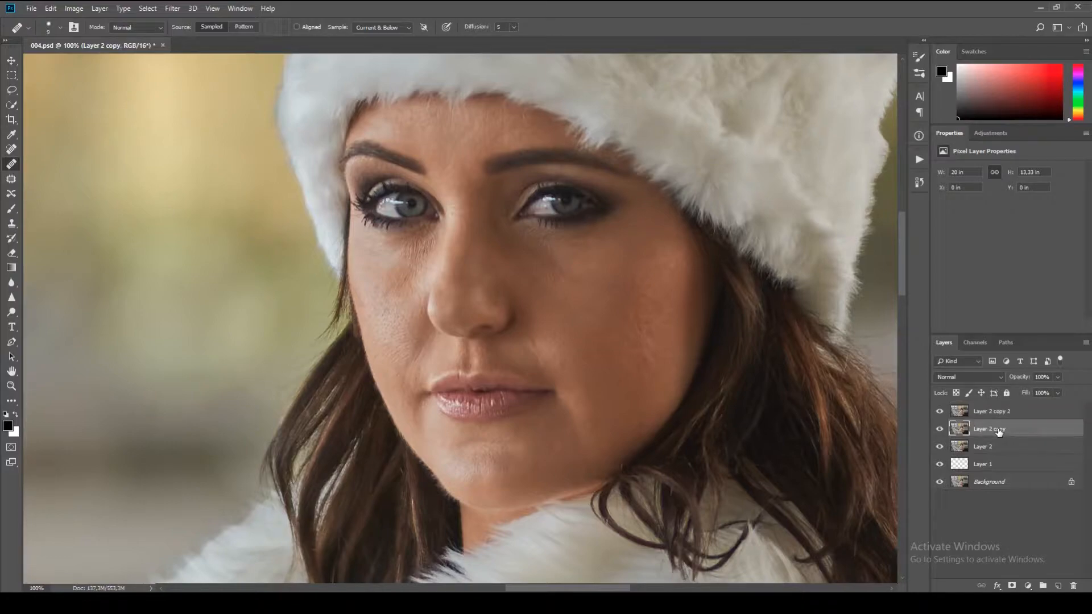
pyautogui.doubleClick(999, 430)
pyautogui.write('Low')
pyautogui.doubleClick(995, 411)
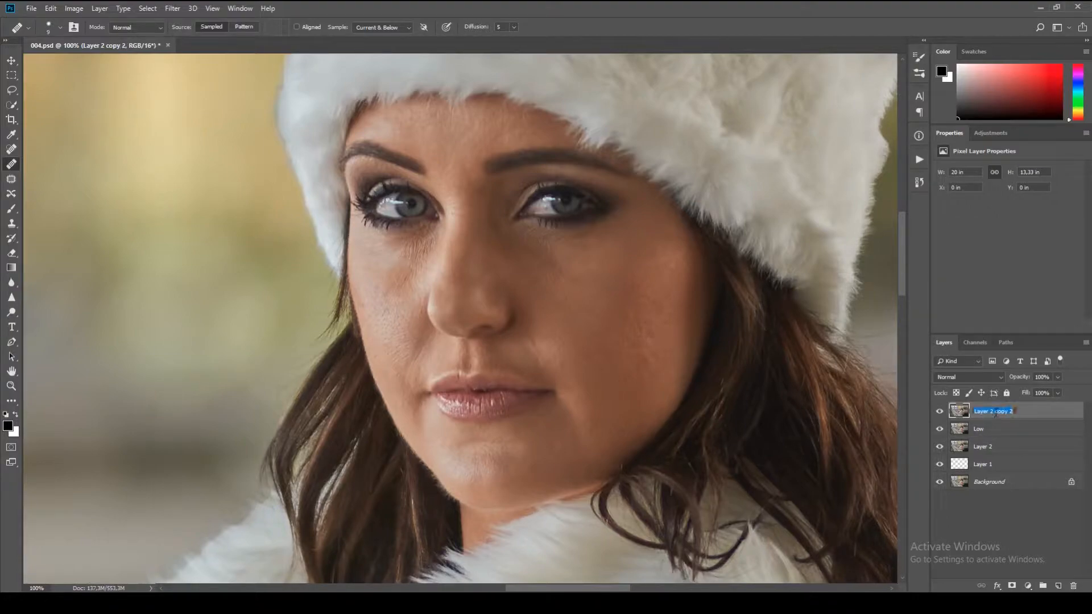
pyautogui.write('High')
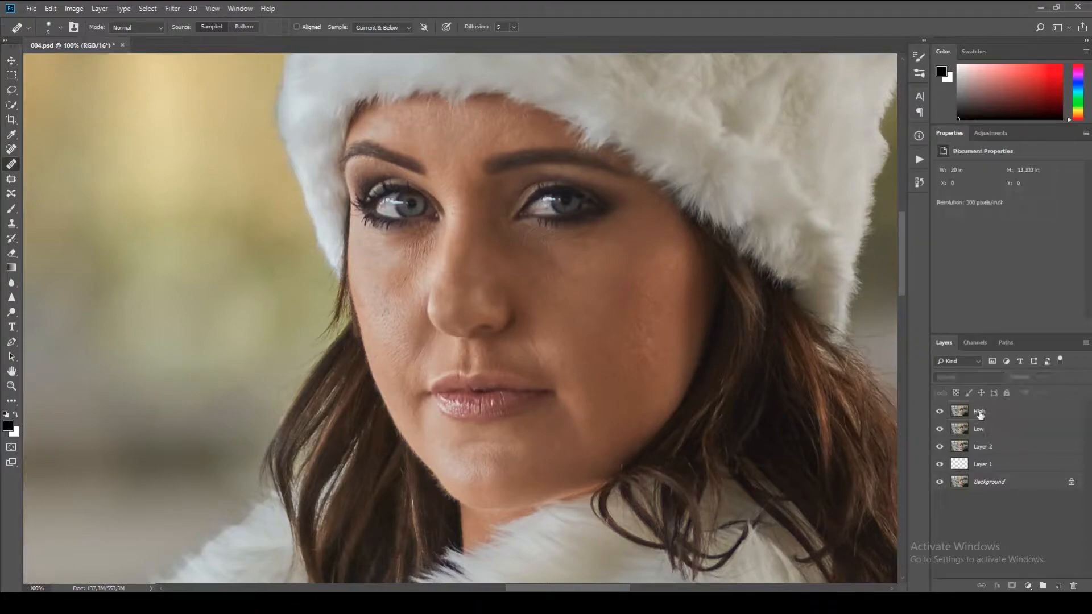
pyautogui.press('Return')
# - Group the High and Low layers and name the group FS
pyautogui.keyDown('shift'); pyautogui.click(996, 431); pyautogui.keyUp('shift')
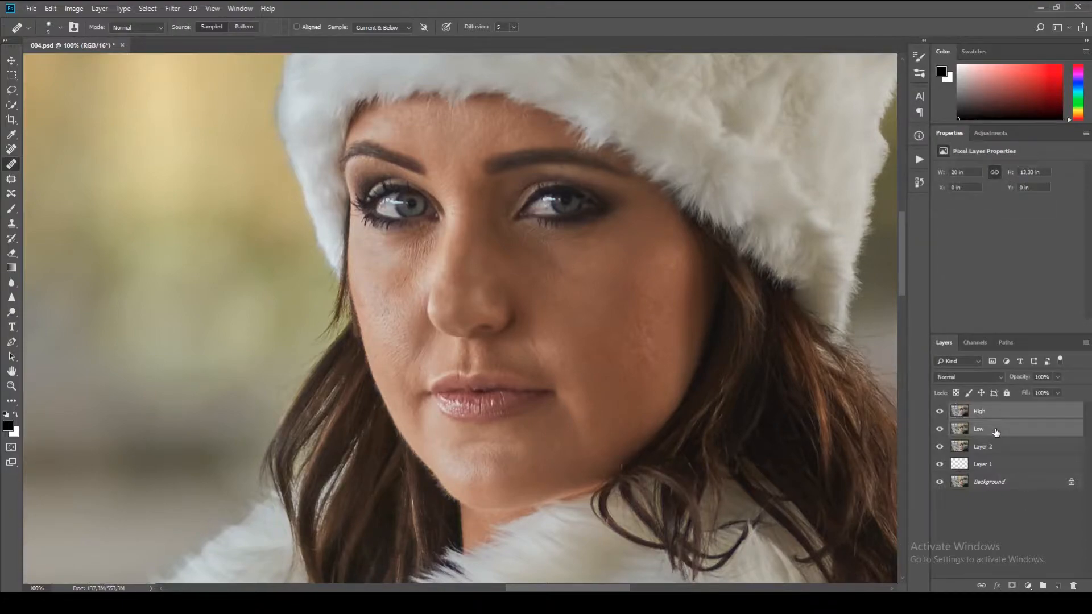
pyautogui.hotkey('ctrl', 'g')
pyautogui.doubleClick(980, 409)
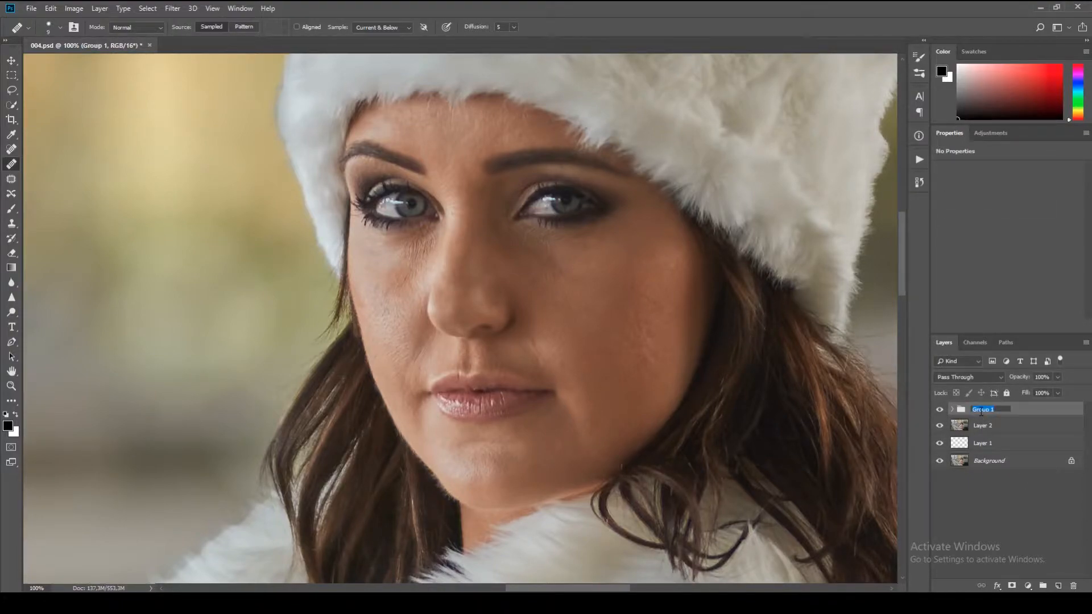
pyautogui.write('FS')
pyautogui.click(988, 507)
# - Rename the merged Layer 2 as Base
pyautogui.click(980, 427)
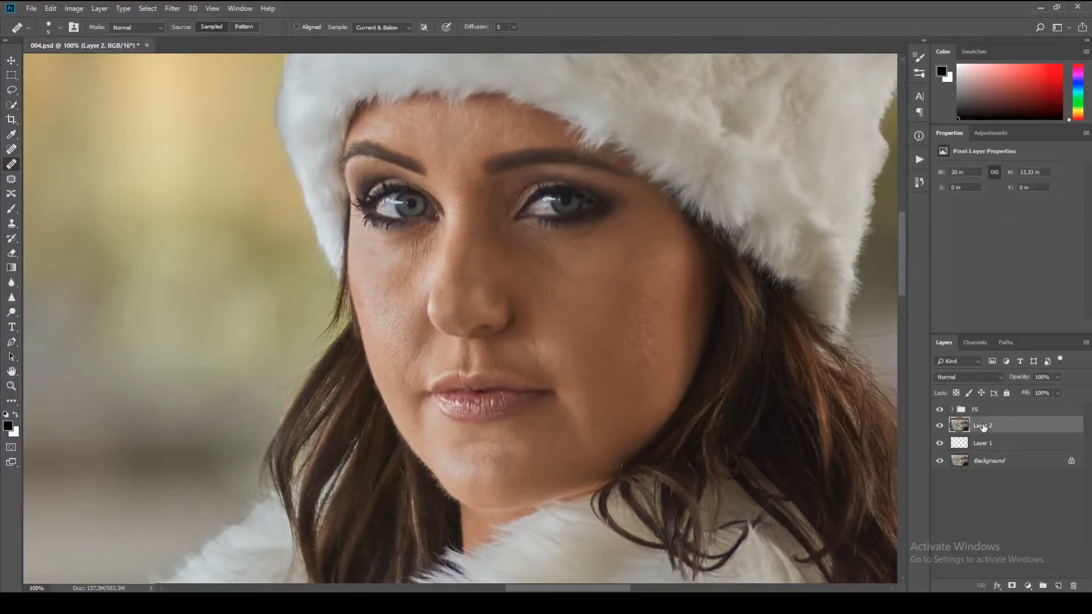
pyautogui.doubleClick(983, 426)
pyautogui.write('B')
pyautogui.click(1065, 496)
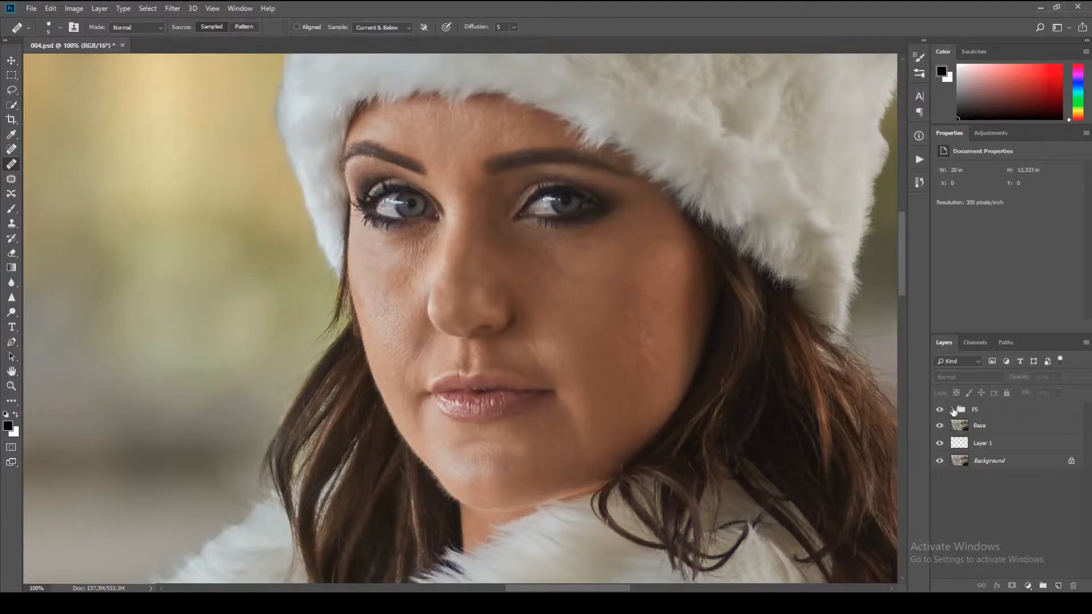
# - Expand the FS group, hide the High layer and select the Low layer
pyautogui.click(953, 409)
pyautogui.click(941, 426)
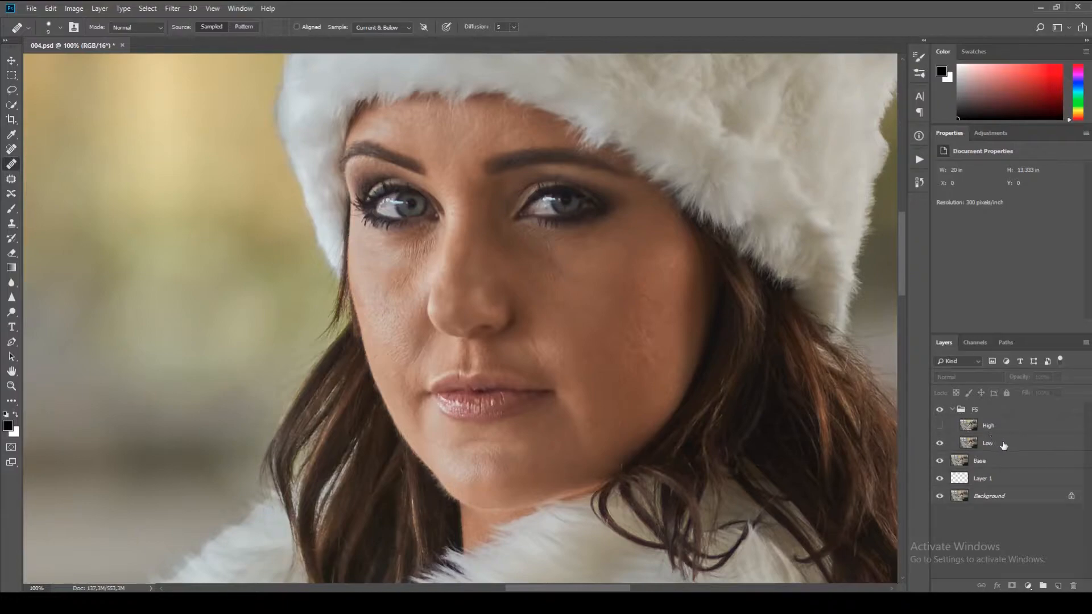
pyautogui.click(1004, 445)
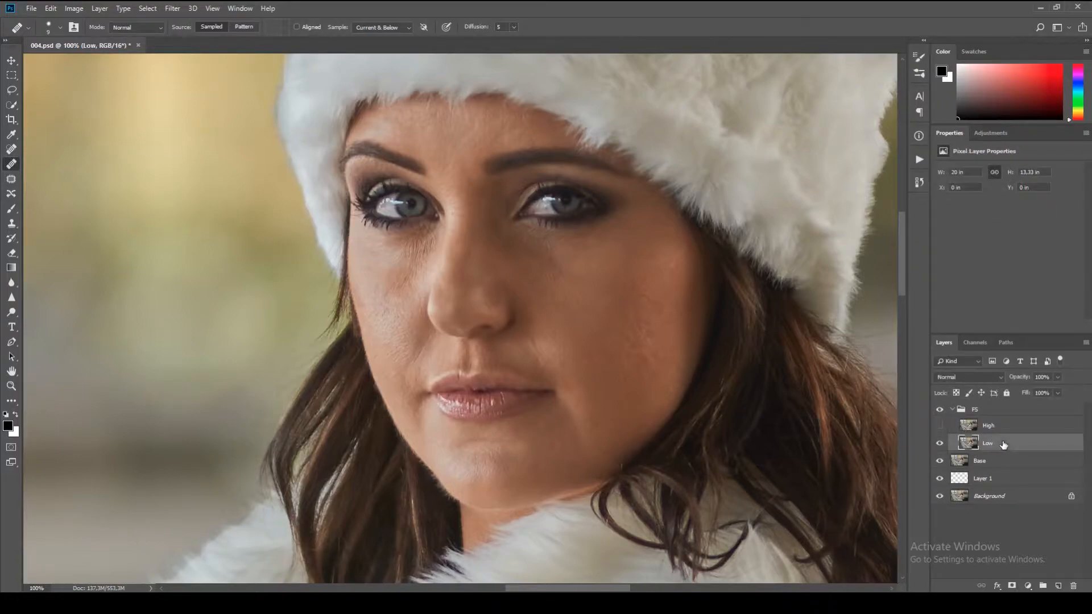
# - Apply a Gaussian Blur with a 3.3 pixel radius to the Low layer, checking the skin in the enlarged preview
pyautogui.click(174, 13)
pyautogui.moveTo(199, 149)
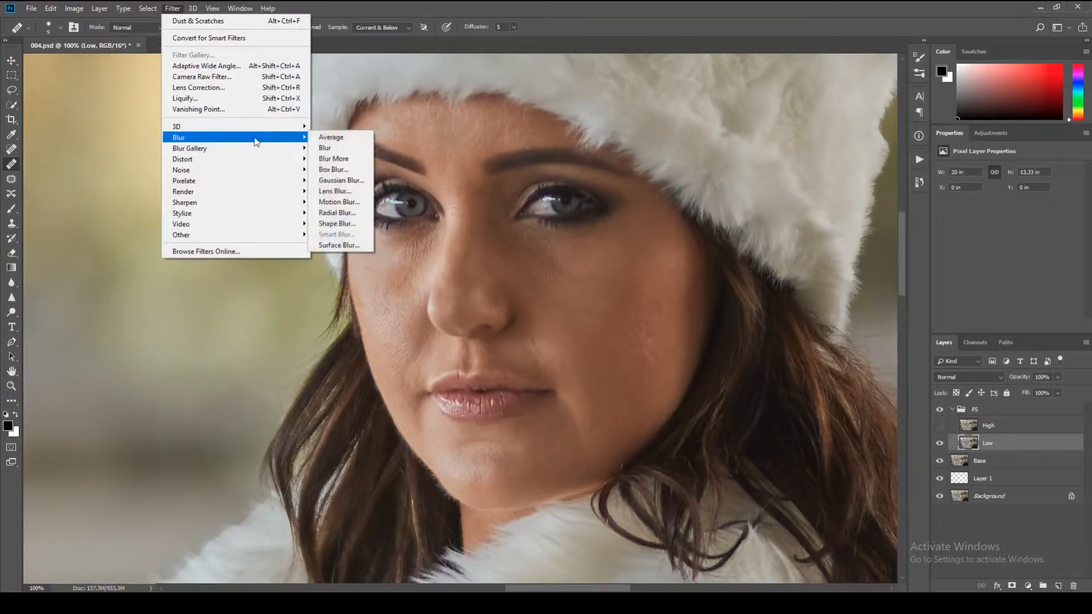
pyautogui.click(341, 180)
pyautogui.click(421, 240)
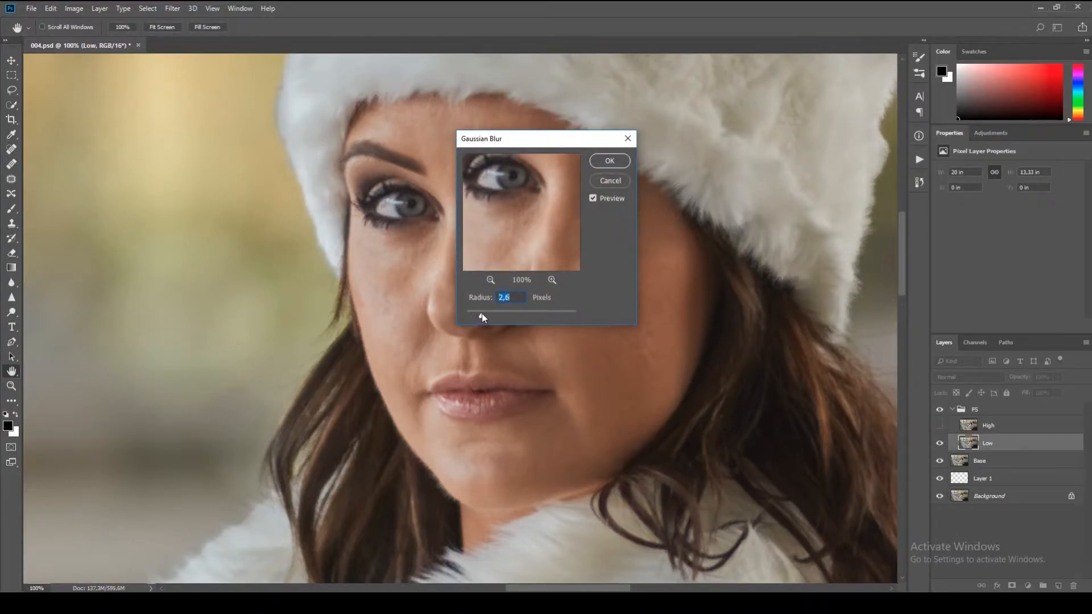
pyautogui.click(552, 280)
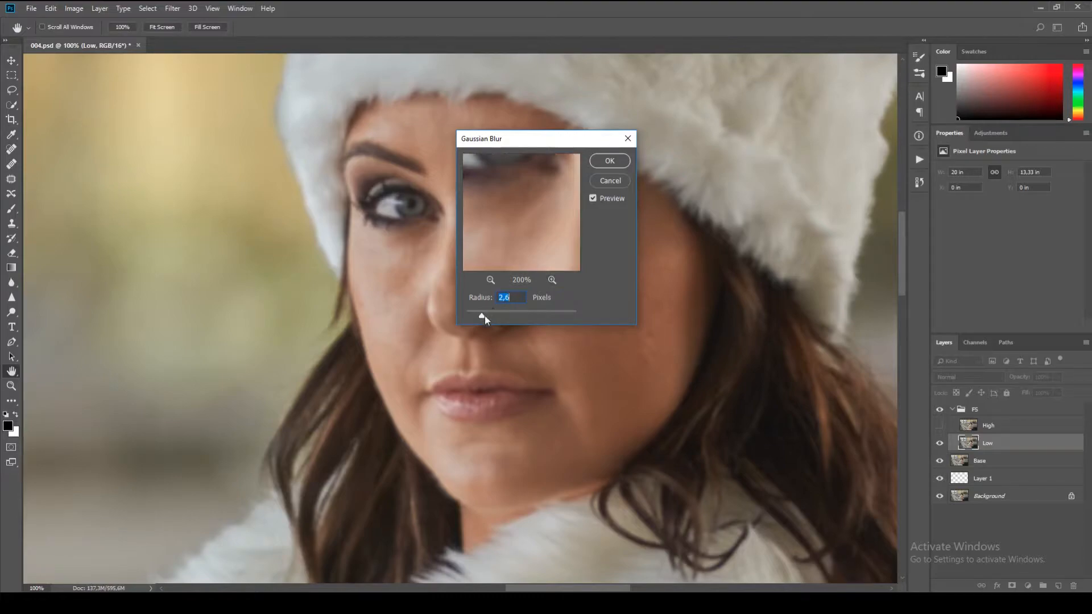
pyautogui.moveTo(483, 315); pyautogui.dragTo(489, 315)
pyautogui.moveTo(523, 195); pyautogui.dragTo(512, 153)
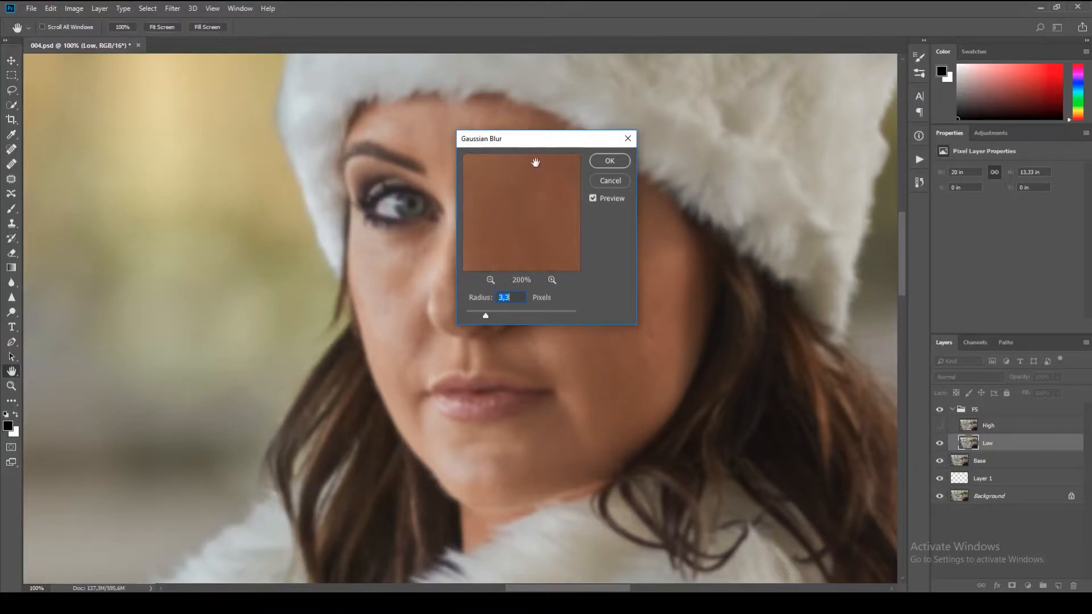
pyautogui.moveTo(513, 220)
pyautogui.mouseDown()
pyautogui.moveTo(461, 249)
pyautogui.moveTo(536, 185)
pyautogui.moveTo(524, 237)
pyautogui.mouseUp()
pyautogui.click(620, 164)
pyautogui.press('j')
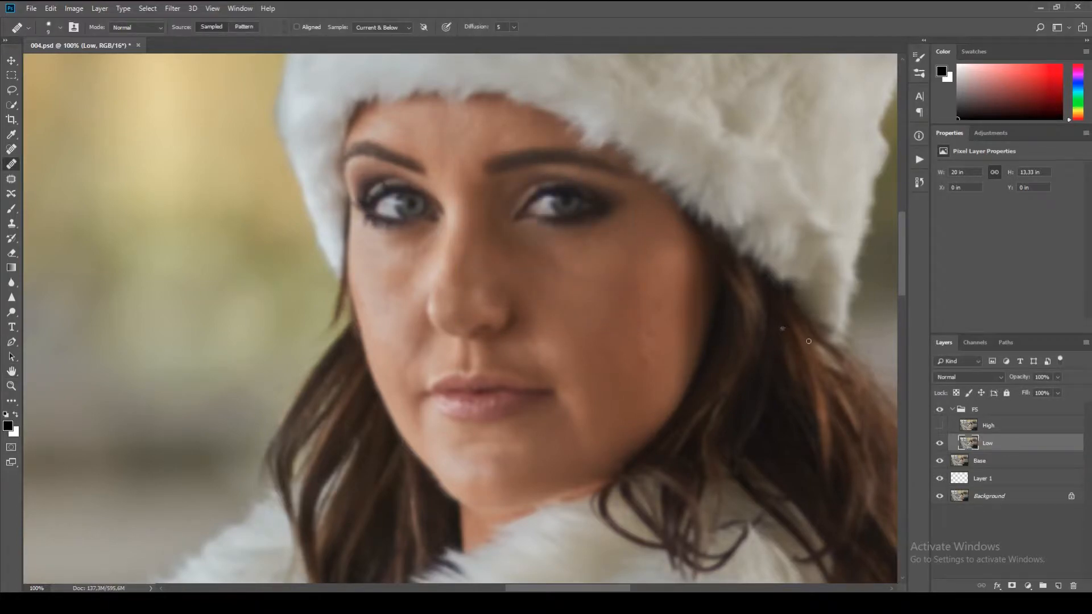
# - Show and select the High layer, and apply the Low layer to it using Apply Image with Subtract, scale 2 and offset 128
pyautogui.click(939, 426)
pyautogui.click(1009, 430)
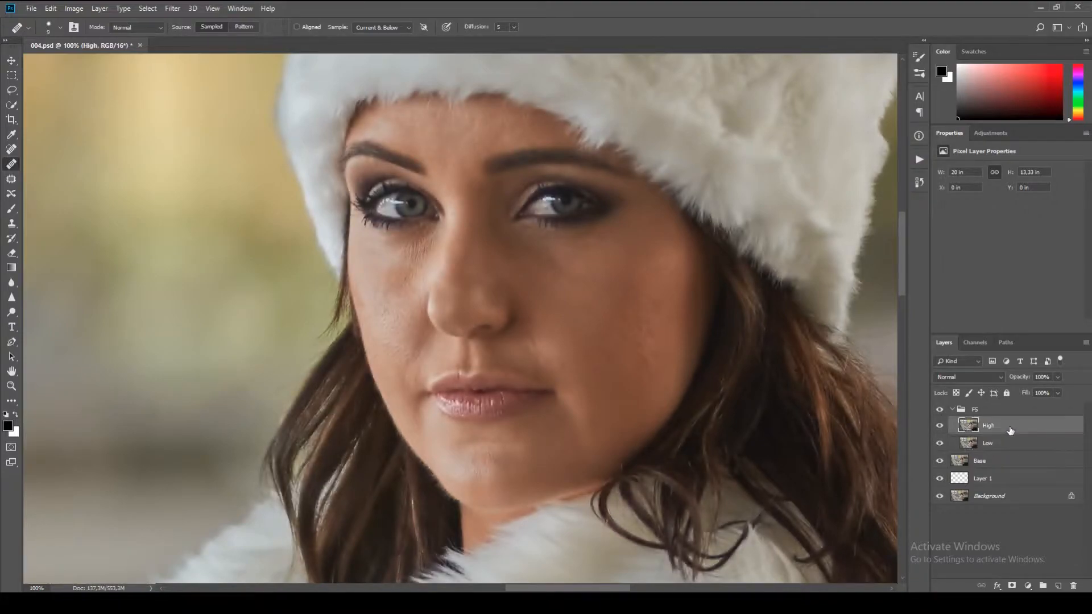
pyautogui.click(74, 8)
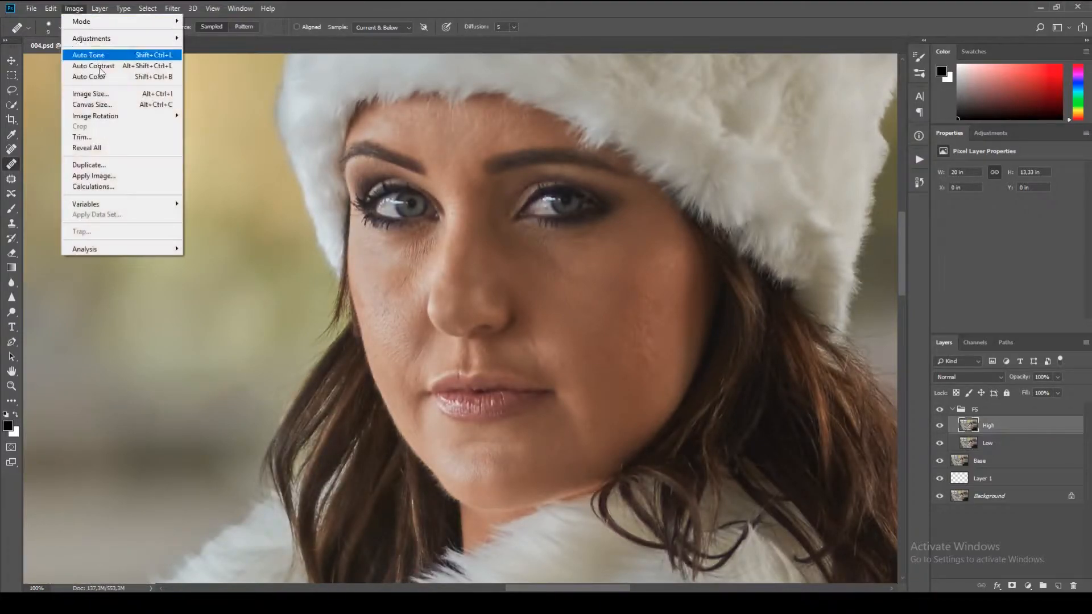
pyautogui.click(113, 178)
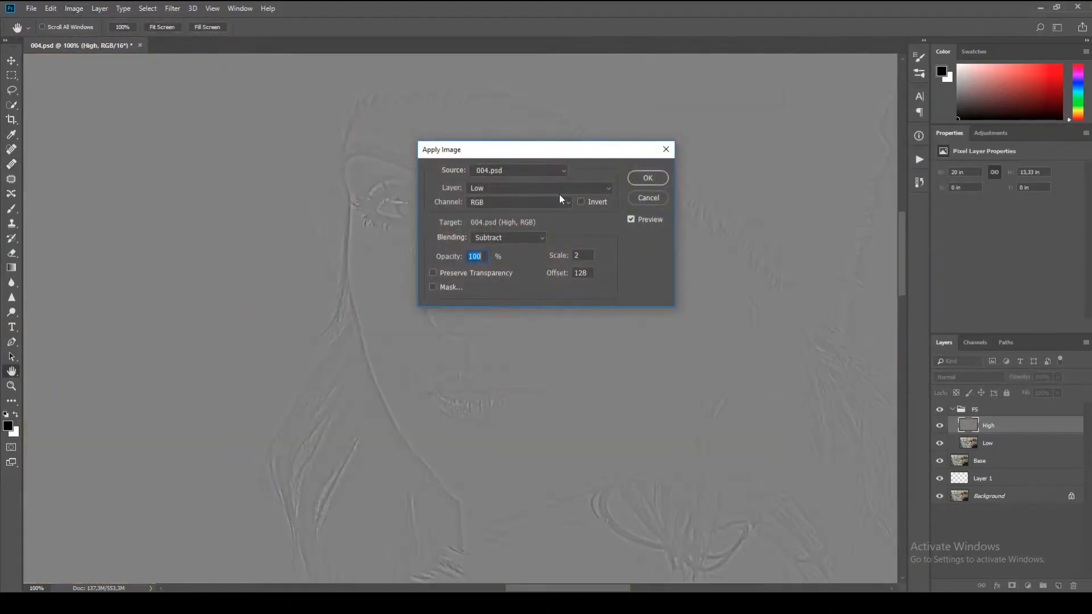
pyautogui.click(559, 191)
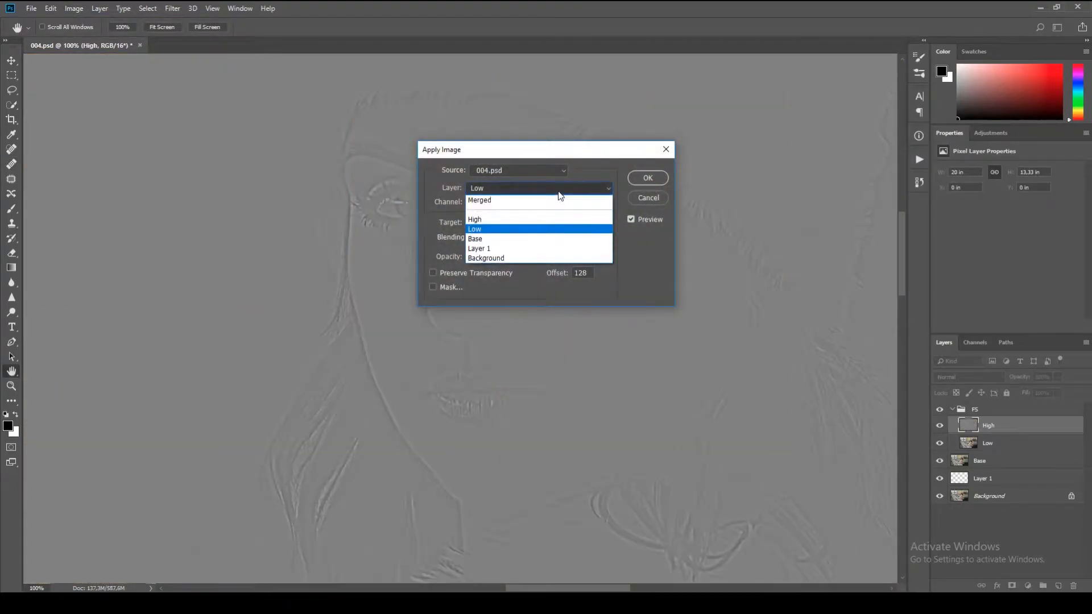
pyautogui.click(547, 229)
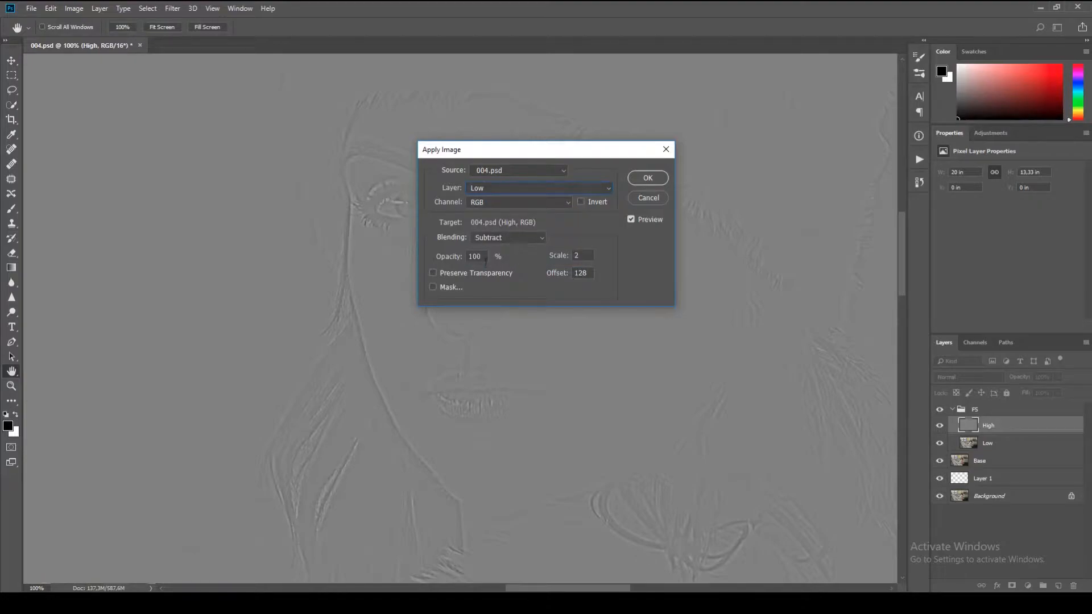
pyautogui.moveTo(561, 147); pyautogui.dragTo(843, 138)
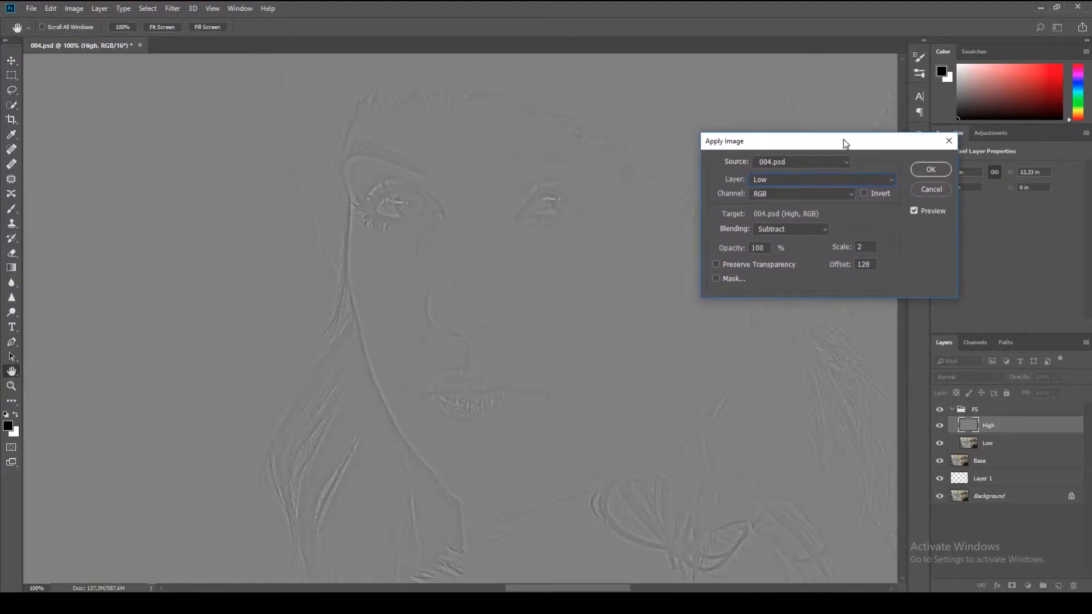
pyautogui.click(948, 166)
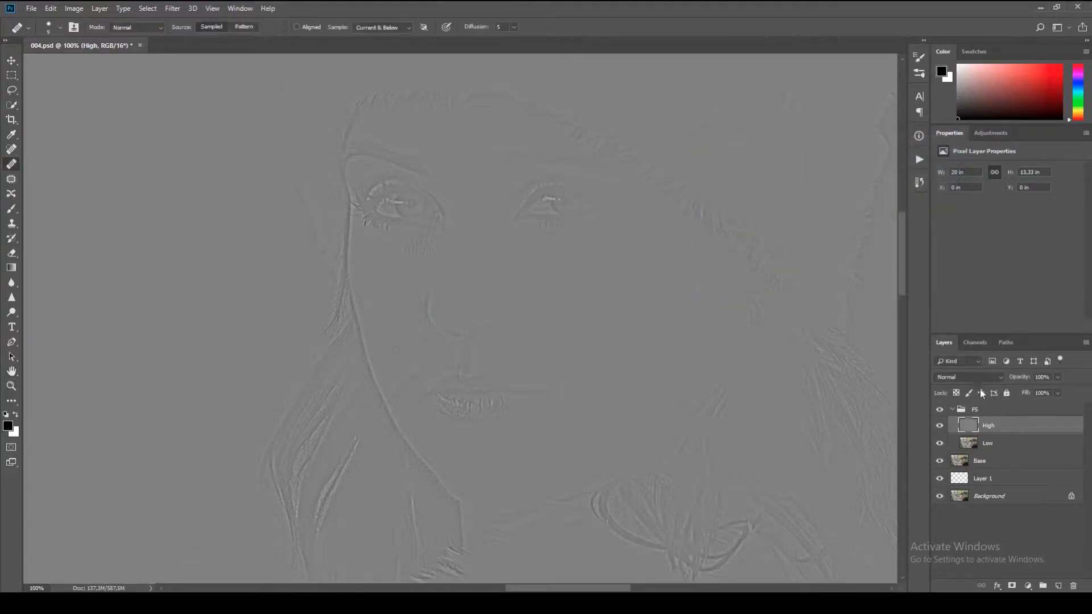
# - Set the High layer's blend mode to Linear Light and compare the image with the FS group hidden and shown
pyautogui.click(963, 374)
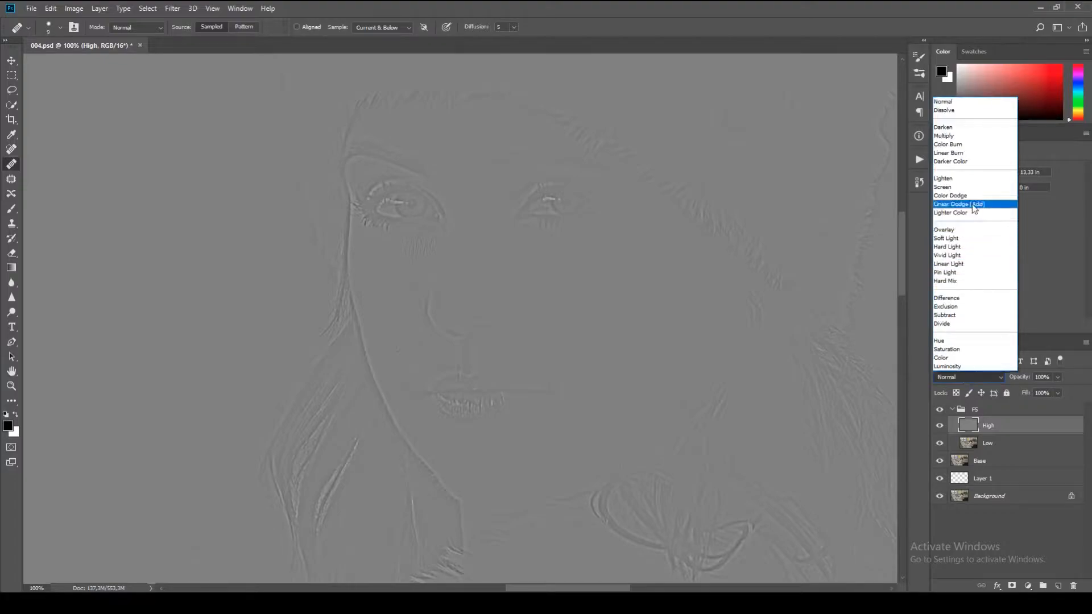
pyautogui.click(970, 263)
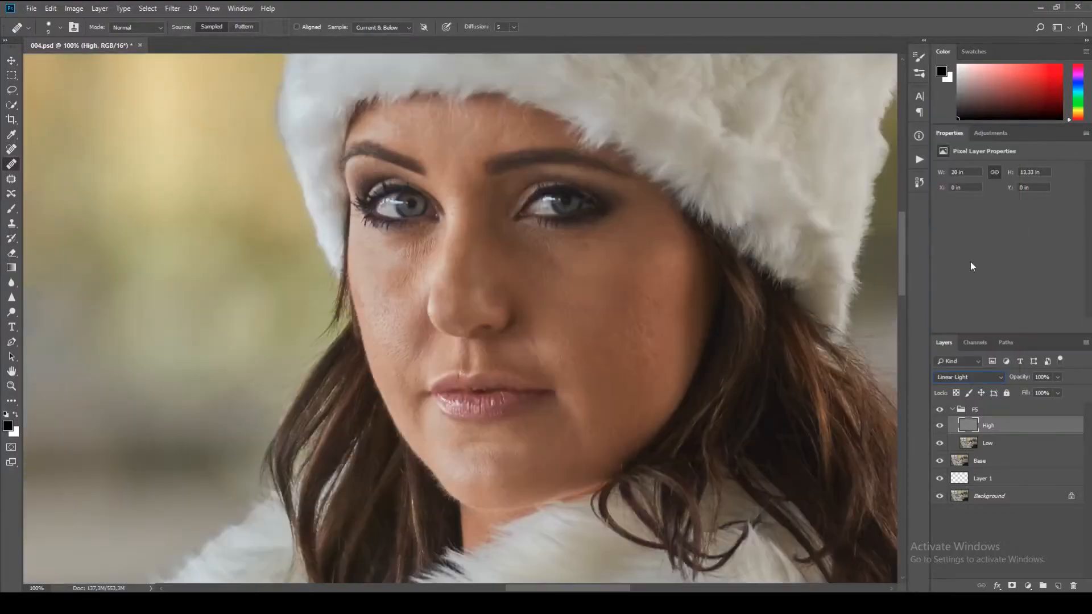
pyautogui.click(952, 410)
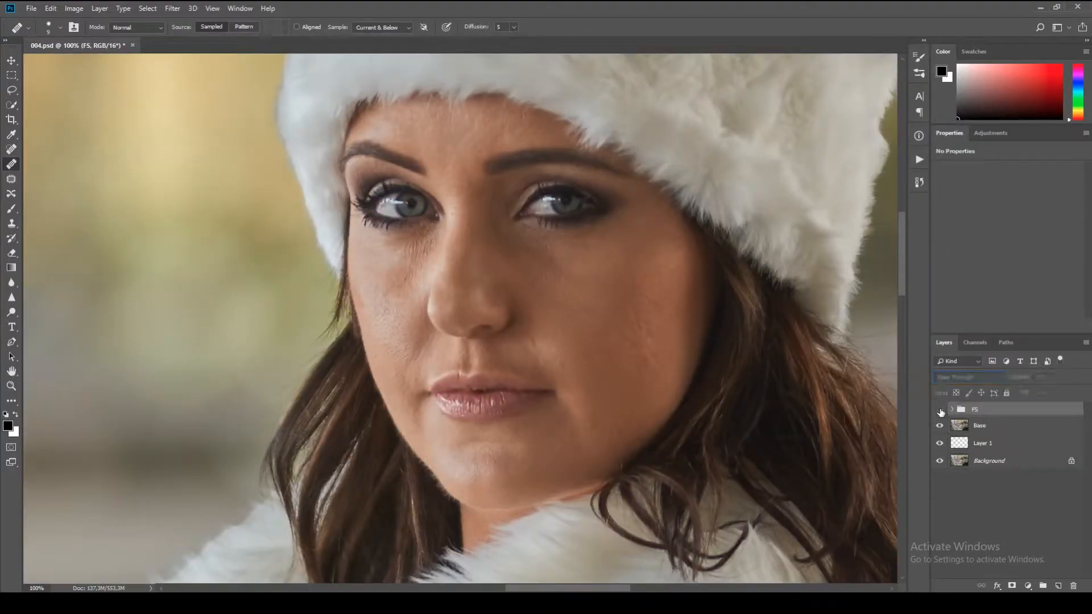
pyautogui.click(939, 411)
pyautogui.click(940, 411)
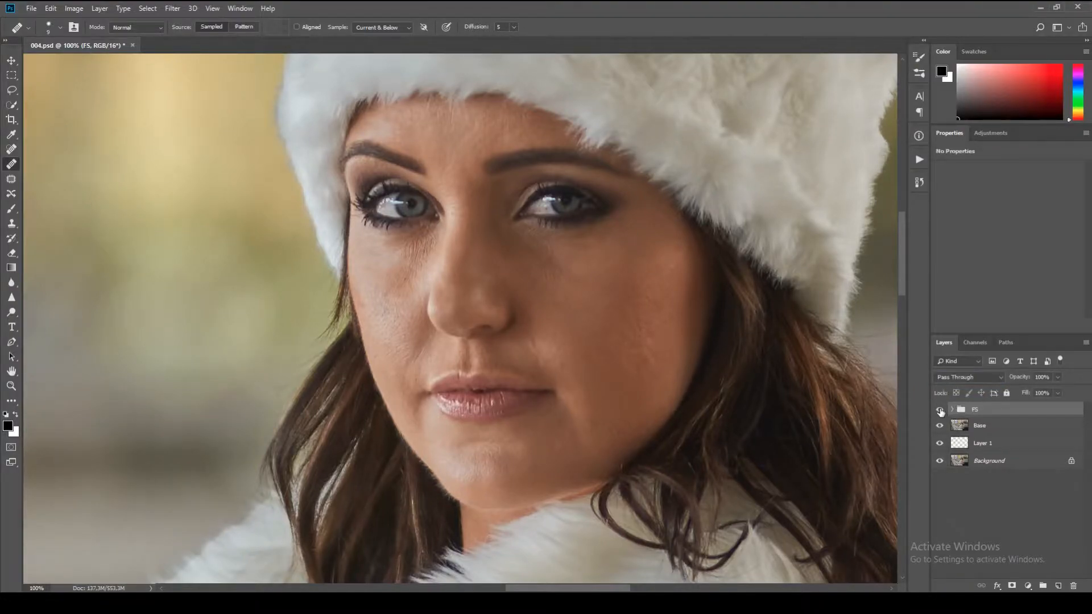
pyautogui.click(940, 410)
pyautogui.click(940, 410)
# - Expand the FS group, hide the High layer and select the Low layer
pyautogui.click(951, 410)
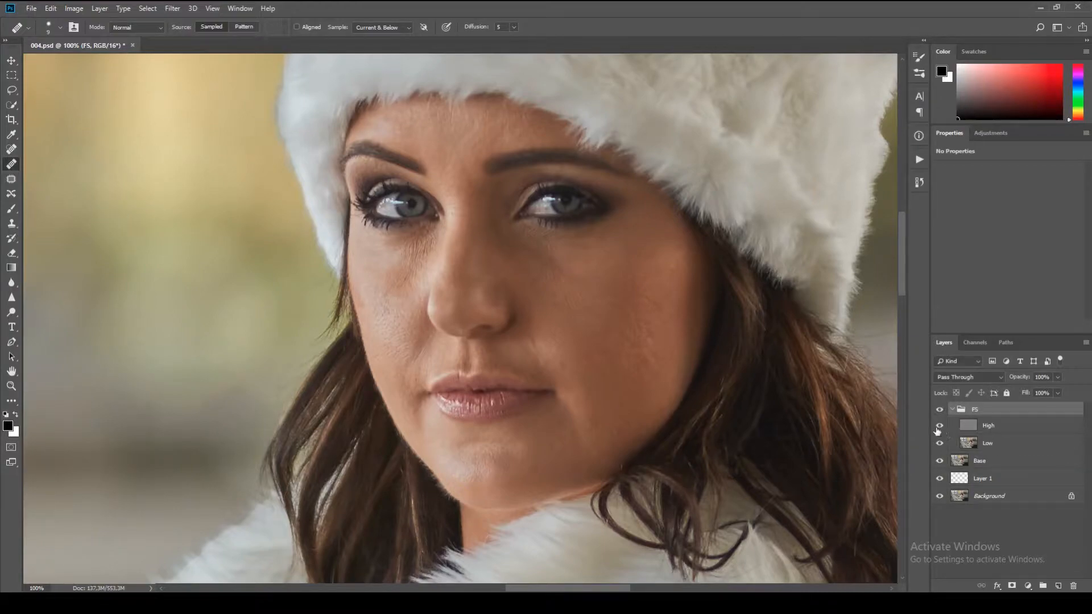
pyautogui.click(939, 426)
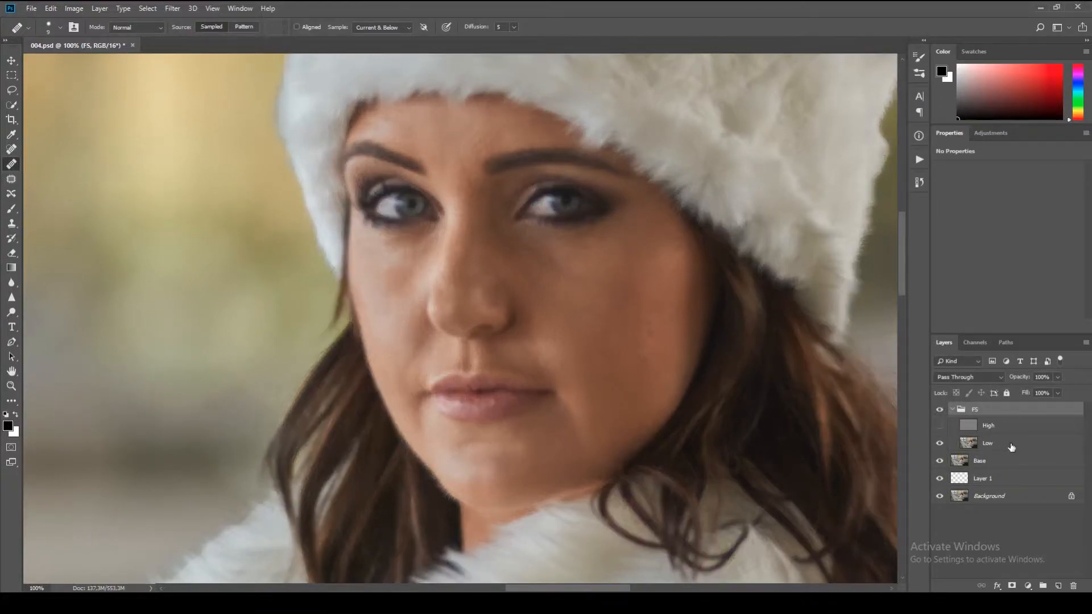
pyautogui.click(1003, 446)
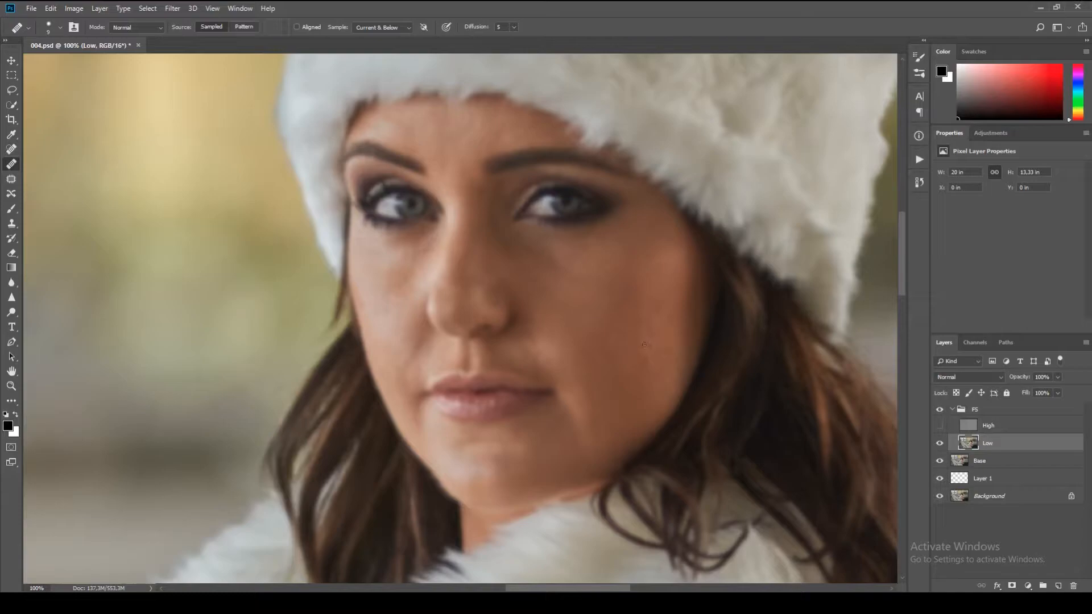
# - Heal the reddish blotches on the outer cheek of the Low layer, sampling clean skin nearby
pyautogui.keyDown('alt'); pyautogui.click(656, 317); pyautogui.keyUp('alt')
pyautogui.keyDown('alt'); pyautogui.click(652, 350); pyautogui.keyUp('alt')
pyautogui.click(649, 370)
pyautogui.click(639, 367)
pyautogui.click(638, 366)
pyautogui.click(642, 370)
pyautogui.click(642, 379)
pyautogui.click(652, 350)
pyautogui.click(651, 331)
pyautogui.click(659, 319)
pyautogui.click(656, 319)
pyautogui.click(651, 317)
pyautogui.click(638, 318)
pyautogui.click(629, 335)
pyautogui.click(629, 336)
# - Enlarge the healing brush to 20 pixels and even out the tones across the outer cheek with repeated sampling and strokes
pyautogui.scroll(4, 726, 336)
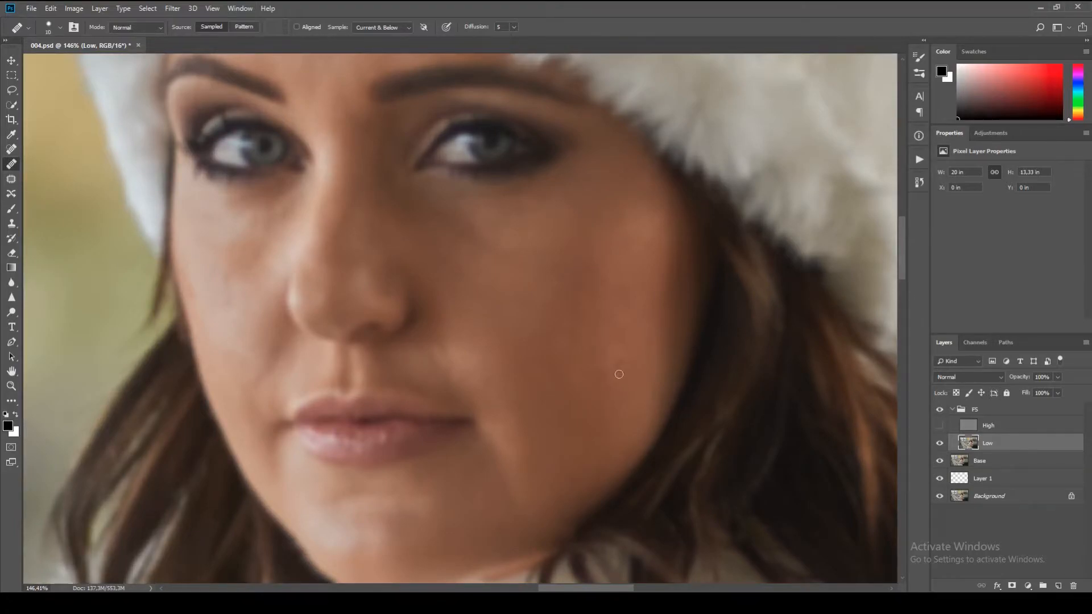
pyautogui.press(']')
pyautogui.press(']')
pyautogui.keyDown('alt'); pyautogui.click(618, 376); pyautogui.keyUp('alt')
pyautogui.keyDown('alt'); pyautogui.click(611, 406); pyautogui.keyUp('alt')
pyautogui.moveTo(584, 398); pyautogui.dragTo(612, 336)
pyautogui.keyDown('alt'); pyautogui.click(596, 394); pyautogui.keyUp('alt')
pyautogui.keyDown('alt'); pyautogui.click(611, 382); pyautogui.keyUp('alt')
pyautogui.keyDown('alt'); pyautogui.click(604, 359); pyautogui.keyUp('alt')
pyautogui.keyDown('alt'); pyautogui.click(605, 345); pyautogui.keyUp('alt')
pyautogui.keyDown('alt'); pyautogui.click(604, 302); pyautogui.keyUp('alt')
pyautogui.moveTo(593, 305)
pyautogui.mouseDown()
pyautogui.moveTo(631, 299)
pyautogui.moveTo(624, 319)
pyautogui.moveTo(660, 300)
pyautogui.moveTo(637, 320)
pyautogui.mouseUp()
pyautogui.keyDown('alt'); pyautogui.click(601, 305); pyautogui.keyUp('alt')
pyautogui.keyDown('alt'); pyautogui.click(643, 307); pyautogui.keyUp('alt')
pyautogui.keyDown('alt'); pyautogui.click(650, 320); pyautogui.keyUp('alt')
pyautogui.keyDown('alt'); pyautogui.click(631, 309); pyautogui.keyUp('alt')
pyautogui.keyDown('alt'); pyautogui.click(632, 267); pyautogui.keyUp('alt')
pyautogui.moveTo(602, 264); pyautogui.dragTo(598, 285)
pyautogui.keyDown('alt'); pyautogui.click(610, 258); pyautogui.keyUp('alt')
pyautogui.moveTo(590, 248)
pyautogui.mouseDown()
pyautogui.moveTo(586, 233)
pyautogui.moveTo(595, 255)
pyautogui.moveTo(580, 280)
pyautogui.mouseUp()
pyautogui.keyDown('alt'); pyautogui.click(596, 259); pyautogui.keyUp('alt')
# - Smooth the uneven tones on the middle of the cheek and beneath the adjacent eye with the healing brush
pyautogui.moveTo(586, 233)
pyautogui.mouseDown()
pyautogui.moveTo(555, 254)
pyautogui.moveTo(585, 259)
pyautogui.moveTo(554, 255)
pyautogui.moveTo(570, 248)
pyautogui.moveTo(556, 287)
pyautogui.mouseUp()
pyautogui.keyDown('alt'); pyautogui.click(525, 300); pyautogui.keyUp('alt')
pyautogui.keyDown('alt'); pyautogui.click(527, 278); pyautogui.keyUp('alt')
pyautogui.keyDown('alt'); pyautogui.click(539, 276); pyautogui.keyUp('alt')
pyautogui.moveTo(575, 247)
pyautogui.mouseDown()
pyautogui.moveTo(581, 237)
pyautogui.moveTo(563, 270)
pyautogui.moveTo(580, 280)
pyautogui.moveTo(575, 310)
pyautogui.moveTo(578, 280)
pyautogui.moveTo(572, 306)
pyautogui.moveTo(557, 285)
pyautogui.mouseUp()
pyautogui.keyDown('alt'); pyautogui.click(593, 241); pyautogui.keyUp('alt')
pyautogui.keyDown('alt'); pyautogui.click(595, 237); pyautogui.keyUp('alt')
pyautogui.keyDown('alt'); pyautogui.click(586, 268); pyautogui.keyUp('alt')
pyautogui.keyDown('alt'); pyautogui.click(547, 289); pyautogui.keyUp('alt')
pyautogui.keyDown('alt'); pyautogui.click(584, 297); pyautogui.keyUp('alt')
pyautogui.keyDown('alt'); pyautogui.click(580, 312); pyautogui.keyUp('alt')
pyautogui.keyDown('alt'); pyautogui.click(561, 280); pyautogui.keyUp('alt')
pyautogui.keyDown('alt'); pyautogui.click(530, 300); pyautogui.keyUp('alt')
pyautogui.keyDown('alt'); pyautogui.click(533, 336); pyautogui.keyUp('alt')
pyautogui.keyDown('alt'); pyautogui.click(582, 387); pyautogui.keyUp('alt')
pyautogui.keyDown('alt'); pyautogui.click(560, 369); pyautogui.keyUp('alt')
pyautogui.moveTo(546, 336)
pyautogui.mouseDown()
pyautogui.moveTo(558, 330)
pyautogui.moveTo(540, 358)
pyautogui.mouseUp()
pyautogui.keyDown('alt'); pyautogui.click(564, 353); pyautogui.keyUp('alt')
pyautogui.keyDown('alt'); pyautogui.click(569, 325); pyautogui.keyUp('alt')
pyautogui.keyDown('alt'); pyautogui.click(570, 318); pyautogui.keyUp('alt')
pyautogui.keyDown('alt'); pyautogui.click(575, 307); pyautogui.keyUp('alt')
pyautogui.keyDown('alt'); pyautogui.click(567, 296); pyautogui.keyUp('alt')
pyautogui.keyDown('alt'); pyautogui.click(548, 258); pyautogui.keyUp('alt')
pyautogui.keyDown('alt'); pyautogui.click(495, 257); pyautogui.keyUp('alt')
pyautogui.keyDown('alt'); pyautogui.click(479, 236); pyautogui.keyUp('alt')
pyautogui.keyDown('alt'); pyautogui.click(457, 244); pyautogui.keyUp('alt')
pyautogui.moveTo(436, 215)
pyautogui.mouseDown()
pyautogui.moveTo(468, 197)
pyautogui.moveTo(450, 212)
pyautogui.mouseUp()
pyautogui.keyDown('alt'); pyautogui.click(461, 255); pyautogui.keyUp('alt')
pyautogui.keyDown('alt'); pyautogui.click(508, 220); pyautogui.keyUp('alt')
# - Blend the skin from below the outer eye corner down the outer cheek with the healing brush
pyautogui.moveTo(545, 196)
pyautogui.mouseDown()
pyautogui.moveTo(532, 200)
pyautogui.moveTo(592, 214)
pyautogui.moveTo(599, 235)
pyautogui.moveTo(614, 227)
pyautogui.moveTo(599, 237)
pyautogui.moveTo(600, 217)
pyautogui.mouseUp()
pyautogui.keyDown('alt'); pyautogui.click(524, 206); pyautogui.keyUp('alt')
pyautogui.keyDown('alt'); pyautogui.click(518, 215); pyautogui.keyUp('alt')
pyautogui.keyDown('alt'); pyautogui.click(553, 221); pyautogui.keyUp('alt')
pyautogui.keyDown('alt'); pyautogui.click(555, 226); pyautogui.keyUp('alt')
pyautogui.keyDown('alt'); pyautogui.click(625, 227); pyautogui.keyUp('alt')
pyautogui.keyDown('alt'); pyautogui.click(630, 270); pyautogui.keyUp('alt')
pyautogui.keyDown('alt'); pyautogui.click(627, 273); pyautogui.keyUp('alt')
pyautogui.keyDown('alt'); pyautogui.click(613, 328); pyautogui.keyUp('alt')
pyautogui.moveTo(597, 332)
pyautogui.mouseDown()
pyautogui.moveTo(584, 357)
pyautogui.moveTo(600, 352)
pyautogui.mouseUp()
pyautogui.keyDown('alt'); pyautogui.click(597, 397); pyautogui.keyUp('alt')
pyautogui.keyDown('alt'); pyautogui.click(627, 328); pyautogui.keyUp('alt')
# - Even out the skin tones on the lower cheek and down to the jawline with the healing brush
pyautogui.moveTo(543, 341); pyautogui.dragTo(536, 402)
pyautogui.moveTo(558, 385); pyautogui.dragTo(580, 414)
pyautogui.keyDown('alt'); pyautogui.click(517, 458); pyautogui.keyUp('alt')
pyautogui.moveTo(529, 455); pyautogui.dragTo(527, 483)
pyautogui.moveTo(535, 475); pyautogui.dragTo(540, 457)
pyautogui.keyDown('alt'); pyautogui.click(540, 437); pyautogui.keyUp('alt')
pyautogui.click(555, 405)
pyautogui.keyDown('alt'); pyautogui.click(549, 421); pyautogui.keyUp('alt')
pyautogui.moveTo(567, 397)
pyautogui.mouseDown()
pyautogui.moveTo(577, 430)
pyautogui.moveTo(561, 389)
pyautogui.mouseUp()
pyautogui.keyDown('alt'); pyautogui.click(567, 422); pyautogui.keyUp('alt')
pyautogui.keyDown('alt'); pyautogui.click(568, 417); pyautogui.keyUp('alt')
pyautogui.keyDown('alt'); pyautogui.click(563, 436); pyautogui.keyUp('alt')
pyautogui.moveTo(584, 428); pyautogui.dragTo(595, 386)
pyautogui.keyDown('alt'); pyautogui.click(567, 416); pyautogui.keyUp('alt')
pyautogui.moveTo(587, 428)
pyautogui.mouseDown()
pyautogui.moveTo(578, 436)
pyautogui.moveTo(602, 431)
pyautogui.mouseUp()
pyautogui.keyDown('alt'); pyautogui.click(573, 453); pyautogui.keyUp('alt')
pyautogui.moveTo(603, 474)
pyautogui.mouseDown()
pyautogui.moveTo(590, 482)
pyautogui.moveTo(597, 453)
pyautogui.moveTo(575, 446)
pyautogui.moveTo(559, 498)
pyautogui.mouseUp()
pyautogui.keyDown('alt'); pyautogui.click(561, 482); pyautogui.keyUp('alt')
# - Check the retouched skin close up and from afar by toggling the visibility of the High layer, FS group and Low layer
pyautogui.click(940, 427)
pyautogui.click(941, 428)
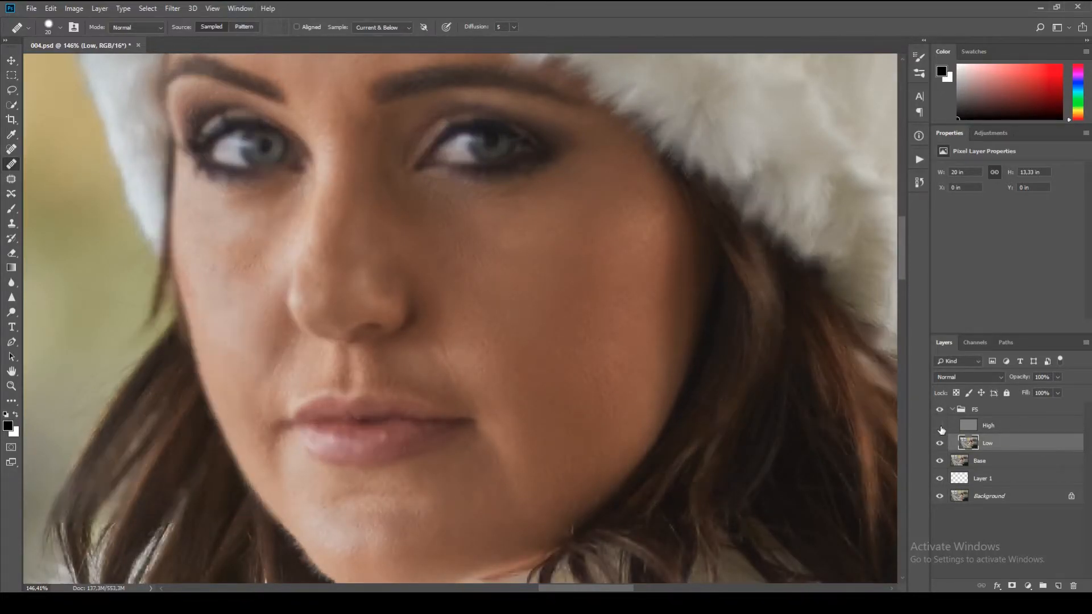
pyautogui.click(940, 427)
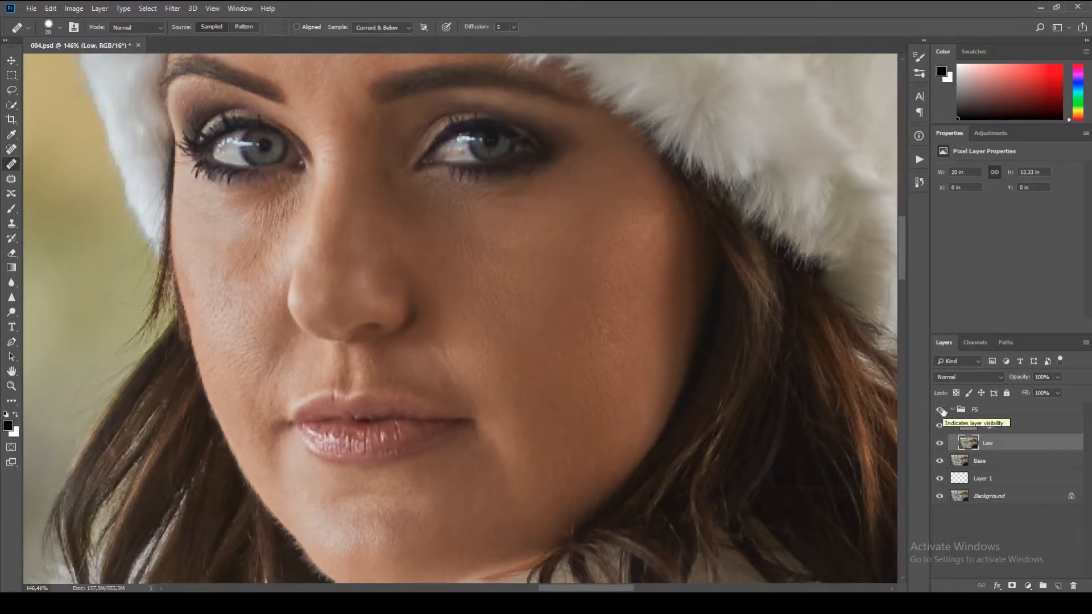
pyautogui.click(941, 410)
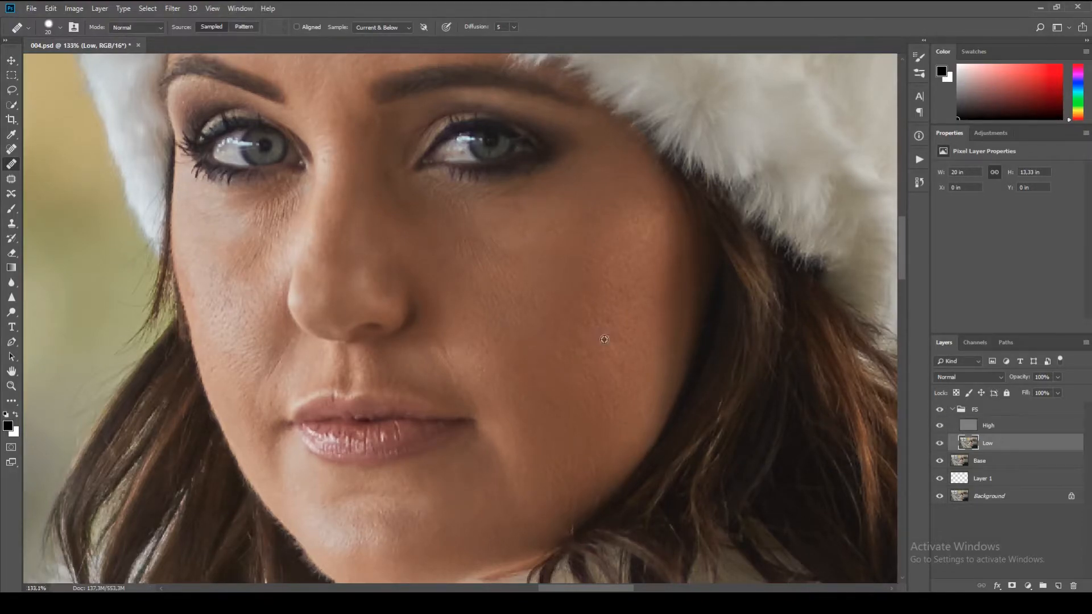
pyautogui.scroll(-10, 603, 339)
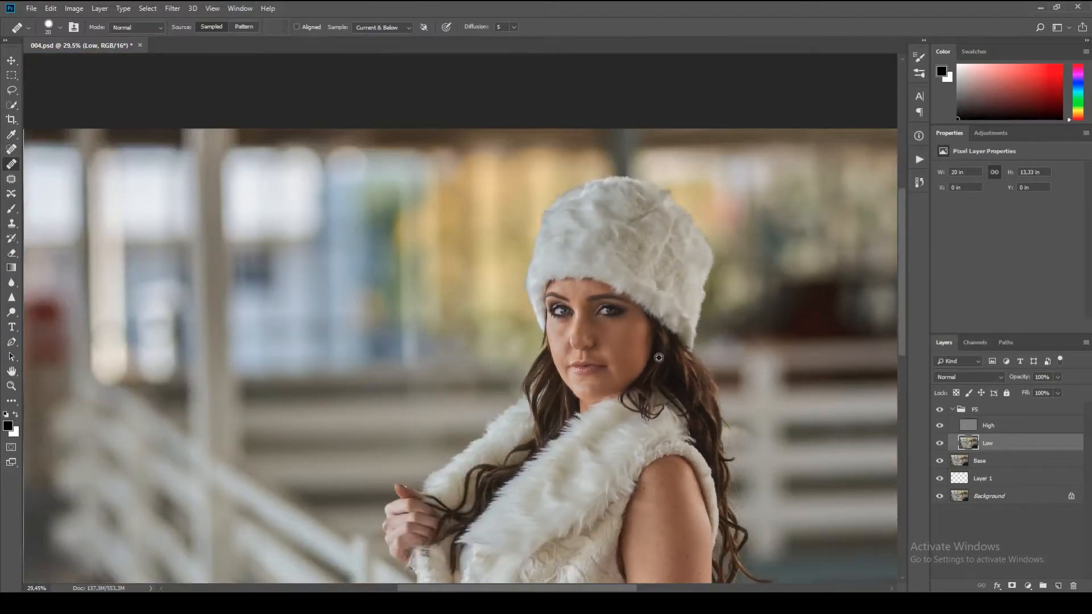
pyautogui.scroll(3, 659, 357)
pyautogui.scroll(3, 658, 357)
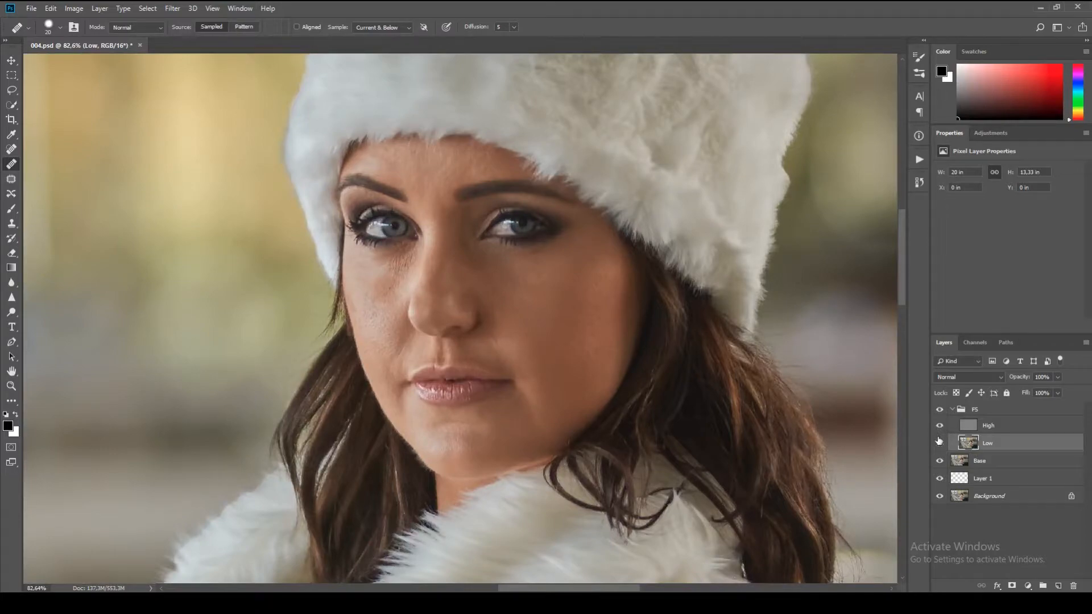
pyautogui.click(939, 442)
pyautogui.click(939, 443)
# - Hide the High layer and heal the remaining dark patches on the lower cheek beside the mouth
pyautogui.click(940, 426)
pyautogui.scroll(4, 547, 289)
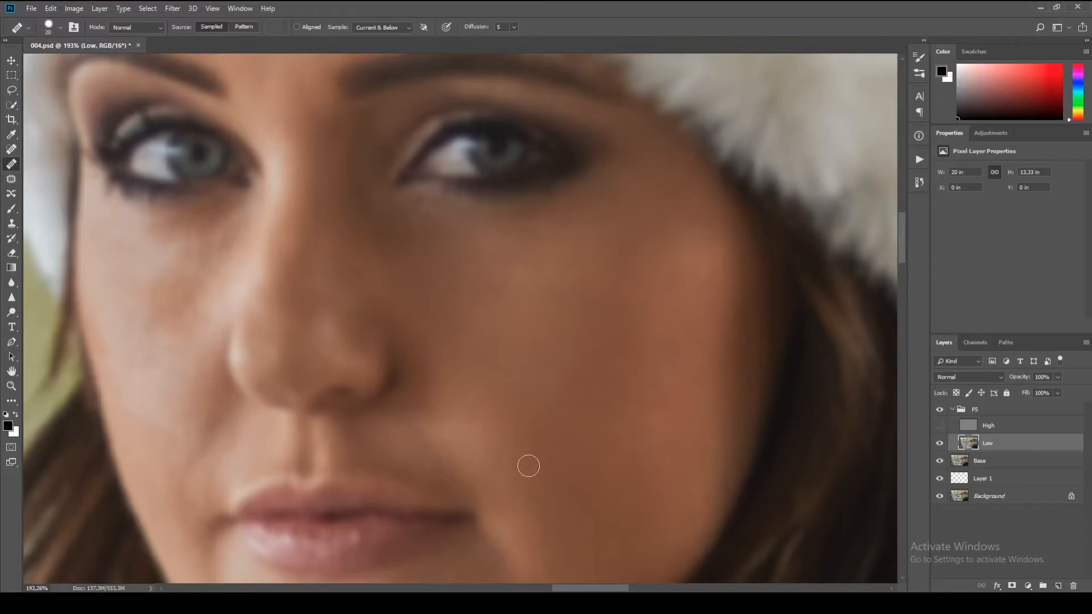
pyautogui.press('space')
pyautogui.moveTo(530, 458); pyautogui.dragTo(506, 314)
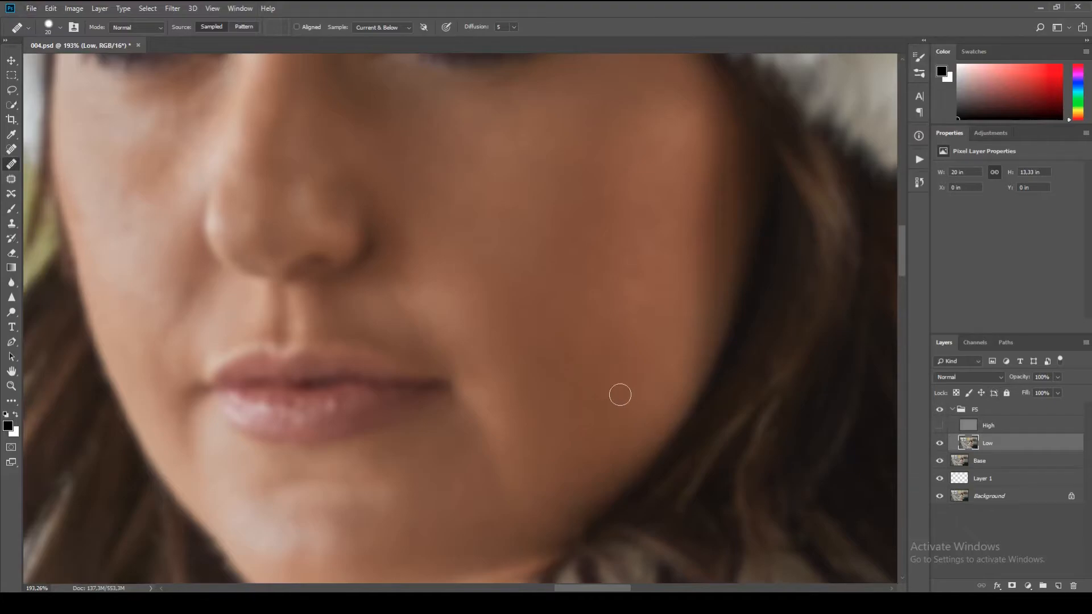
pyautogui.moveTo(575, 393); pyautogui.dragTo(567, 388)
pyautogui.keyDown('alt'); pyautogui.click(604, 400); pyautogui.keyUp('alt')
pyautogui.moveTo(618, 353); pyautogui.dragTo(621, 342)
pyautogui.keyDown('alt'); pyautogui.click(624, 346); pyautogui.keyUp('alt')
# - Reduce the healing brush size and heal the small tonal spots on the chin below the lips
pyautogui.moveTo(572, 473)
pyautogui.mouseDown()
pyautogui.moveTo(553, 446)
pyautogui.moveTo(607, 316)
pyautogui.mouseUp()
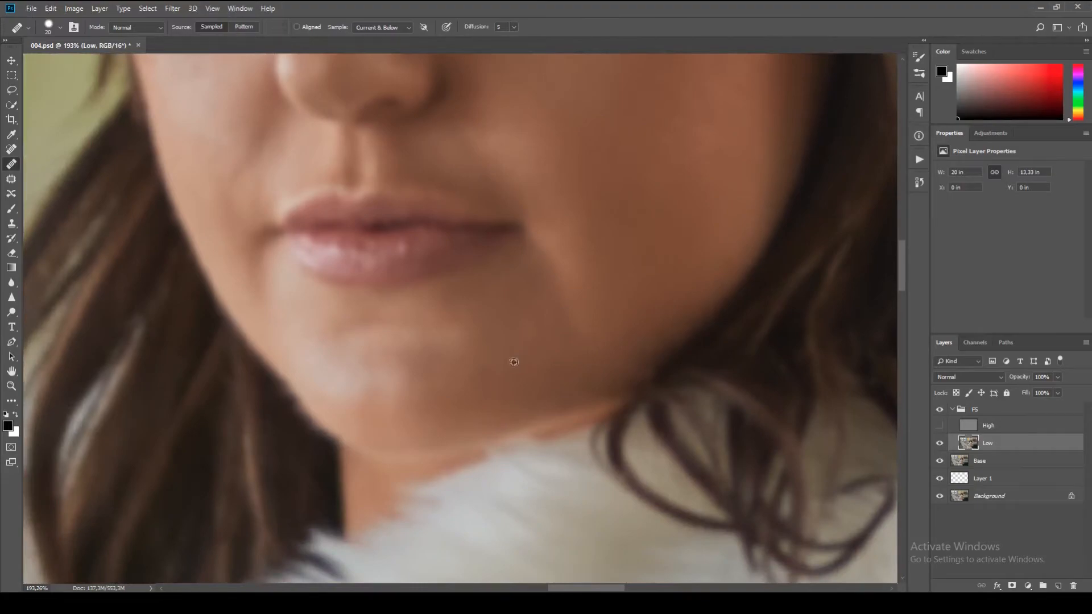
pyautogui.moveTo(470, 339); pyautogui.dragTo(527, 349)
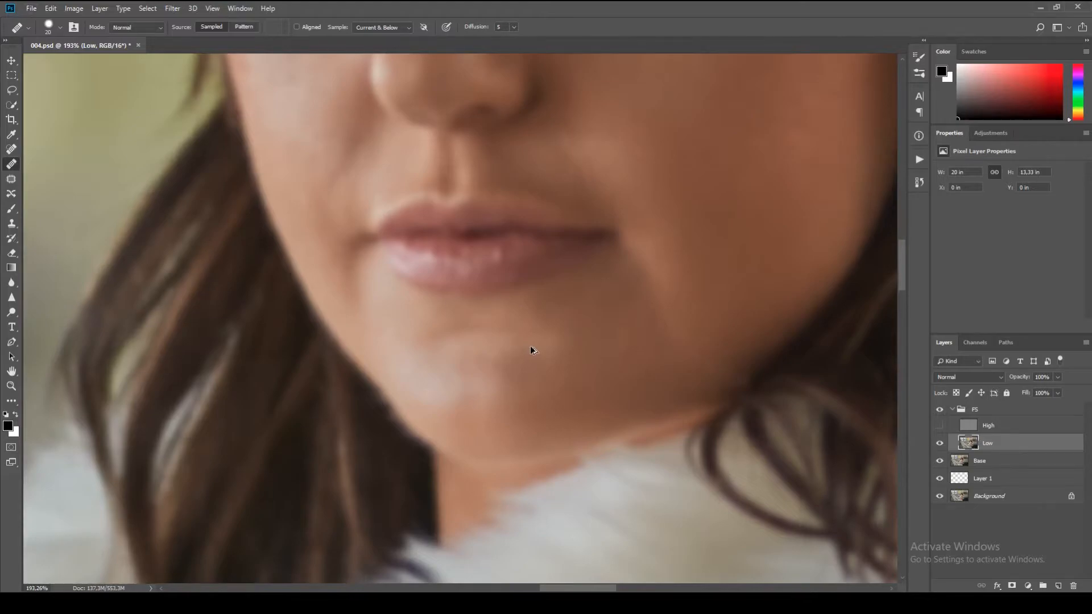
pyautogui.scroll(2, 477, 385)
pyautogui.press('[')
pyautogui.press('[')
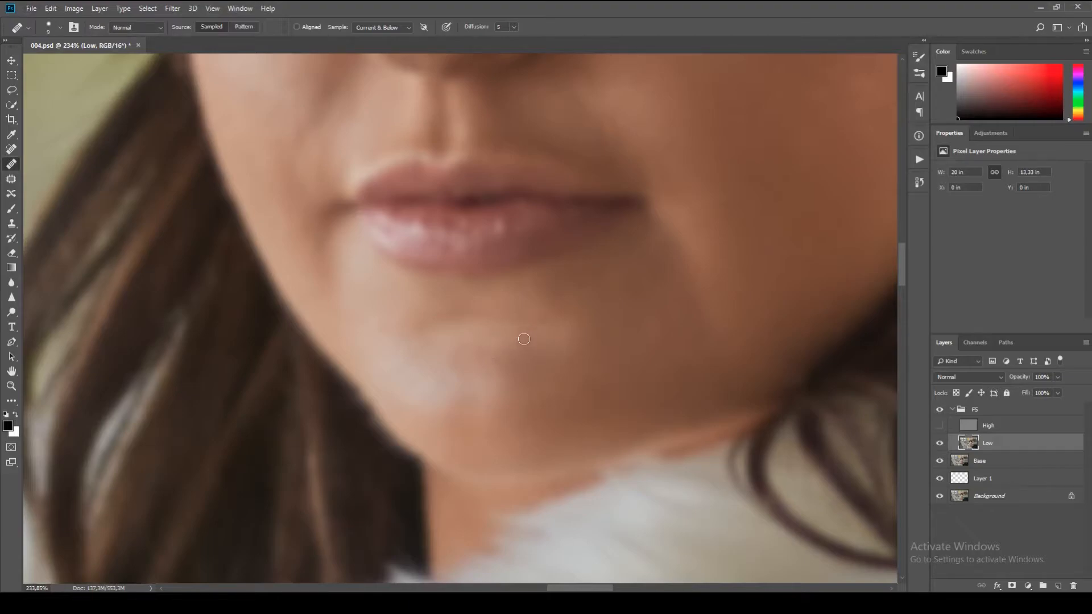
pyautogui.click(504, 340)
pyautogui.keyDown('alt'); pyautogui.click(515, 338); pyautogui.keyUp('alt')
pyautogui.click(498, 344)
# - Heal the blotchy skin on the opposite cheek between the eye and the nose
pyautogui.moveTo(487, 418)
pyautogui.mouseDown()
pyautogui.moveTo(497, 310)
pyautogui.moveTo(434, 383)
pyautogui.moveTo(409, 394)
pyautogui.mouseUp()
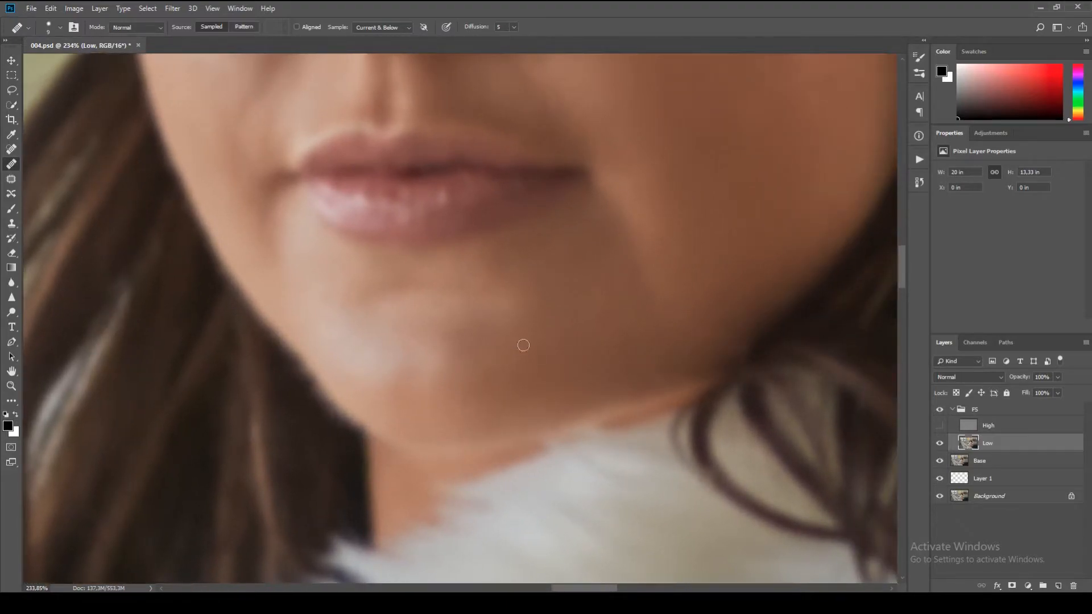
pyautogui.moveTo(498, 270); pyautogui.dragTo(494, 353)
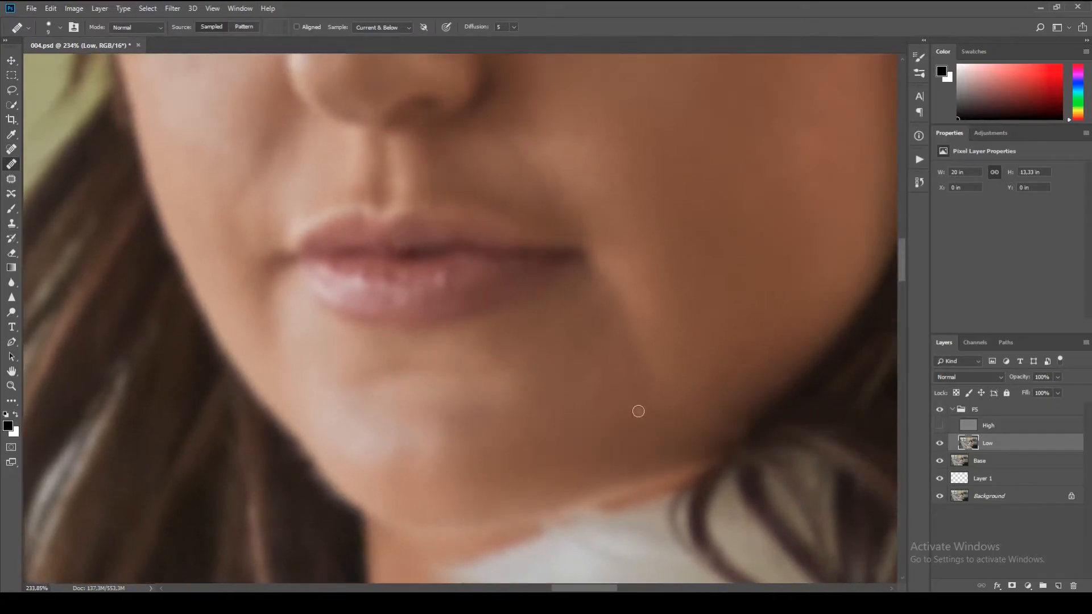
pyautogui.moveTo(614, 295); pyautogui.dragTo(564, 264)
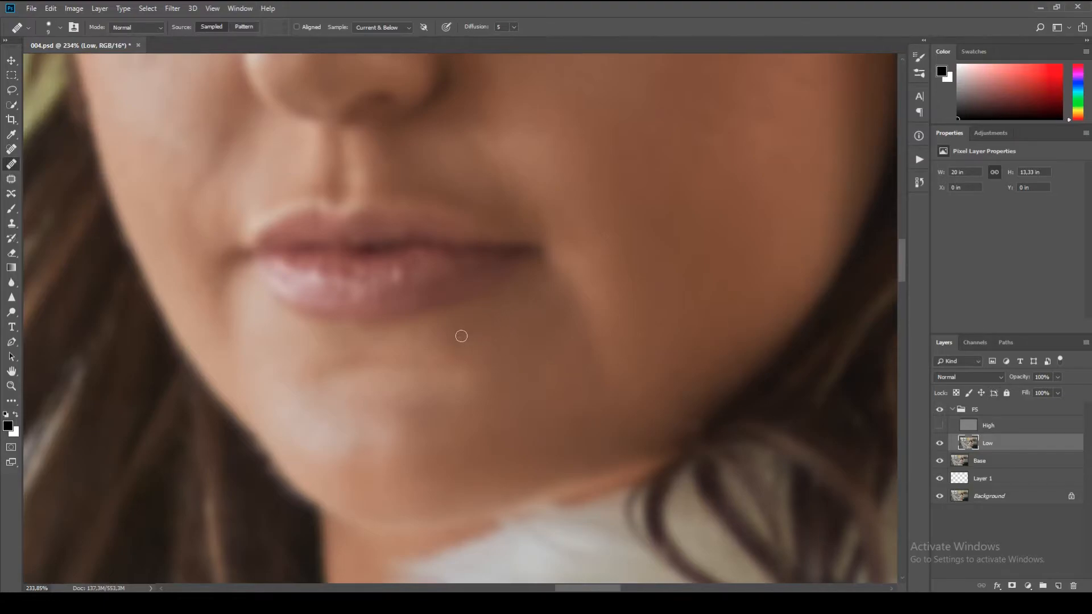
pyautogui.scroll(2, 477, 363)
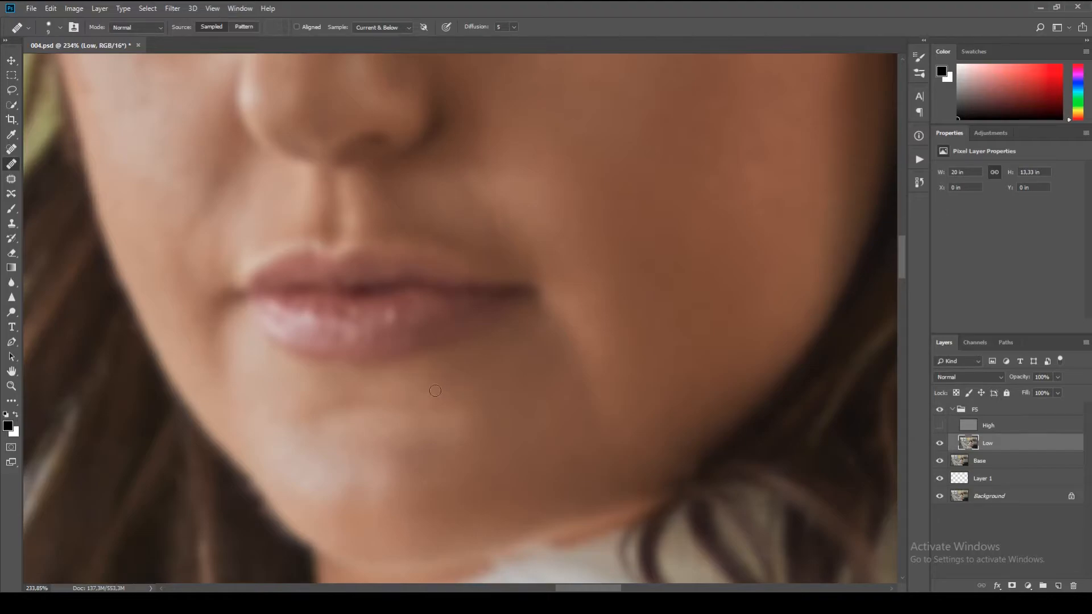
pyautogui.press('space')
pyautogui.moveTo(455, 384); pyautogui.dragTo(564, 348)
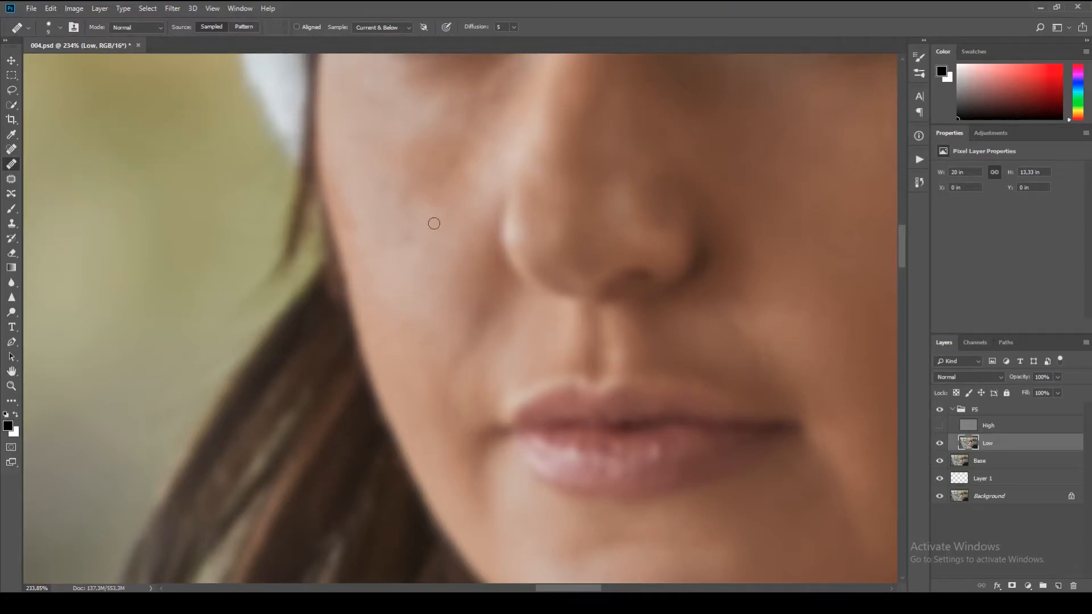
pyautogui.moveTo(431, 233); pyautogui.dragTo(465, 302)
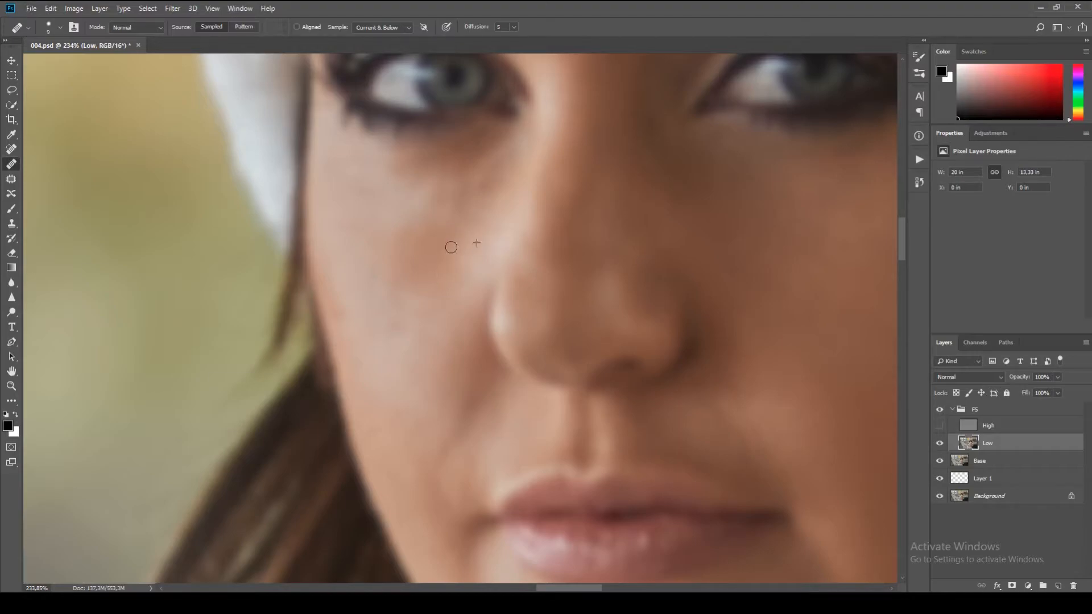
pyautogui.click(424, 272)
pyautogui.moveTo(422, 261); pyautogui.dragTo(410, 253)
# - Review the whole face on the Low layer and add a new empty layer directly above it
pyautogui.scroll(-5, 444, 288)
pyautogui.scroll(-4, 493, 278)
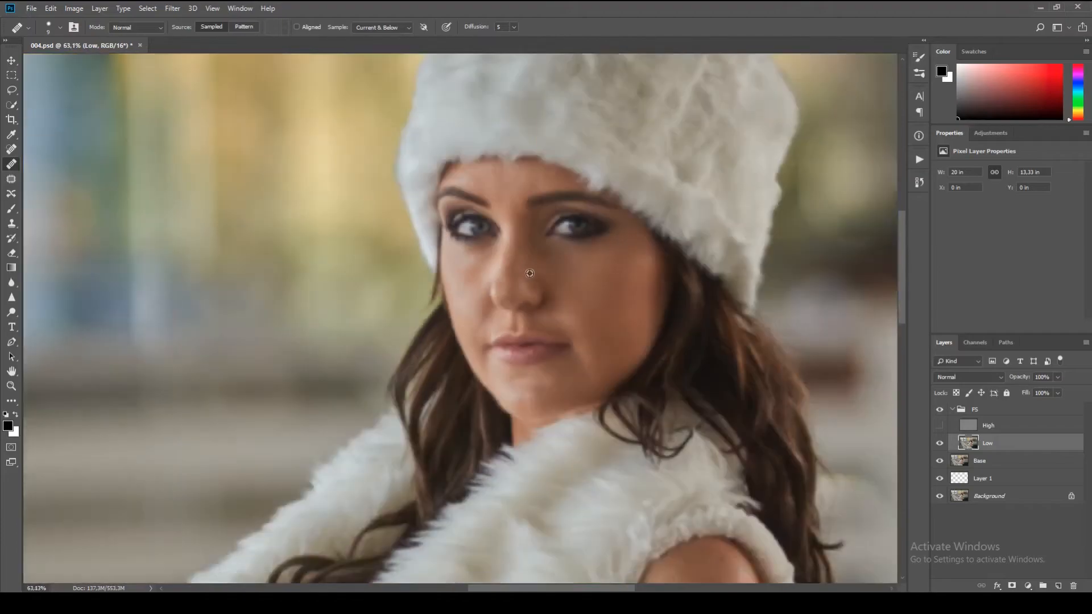
pyautogui.scroll(1, 554, 267)
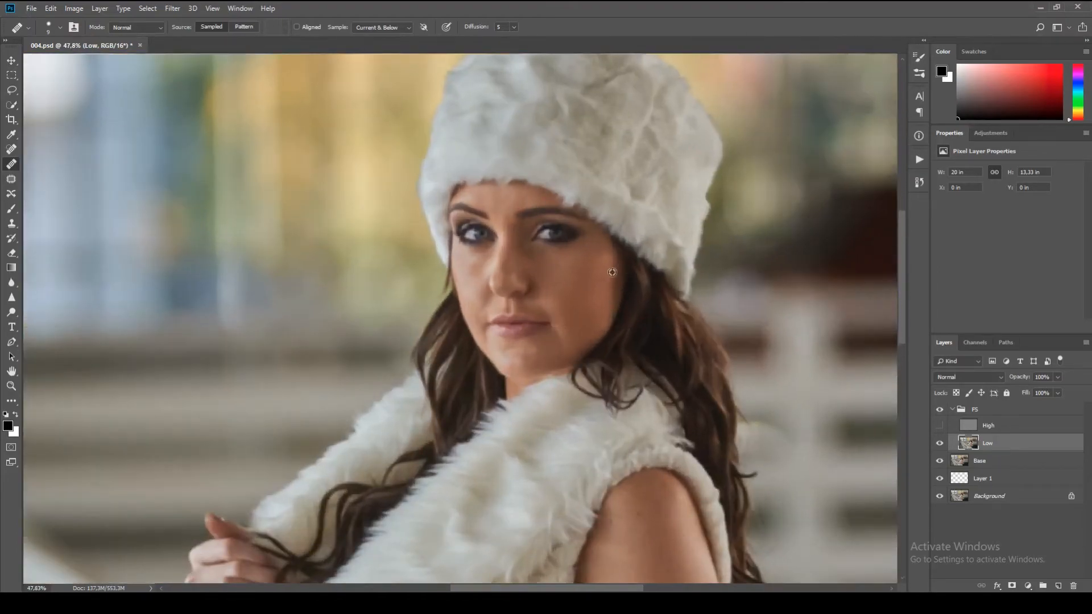
pyautogui.scroll(2, 557, 264)
pyautogui.scroll(3, 402, 243)
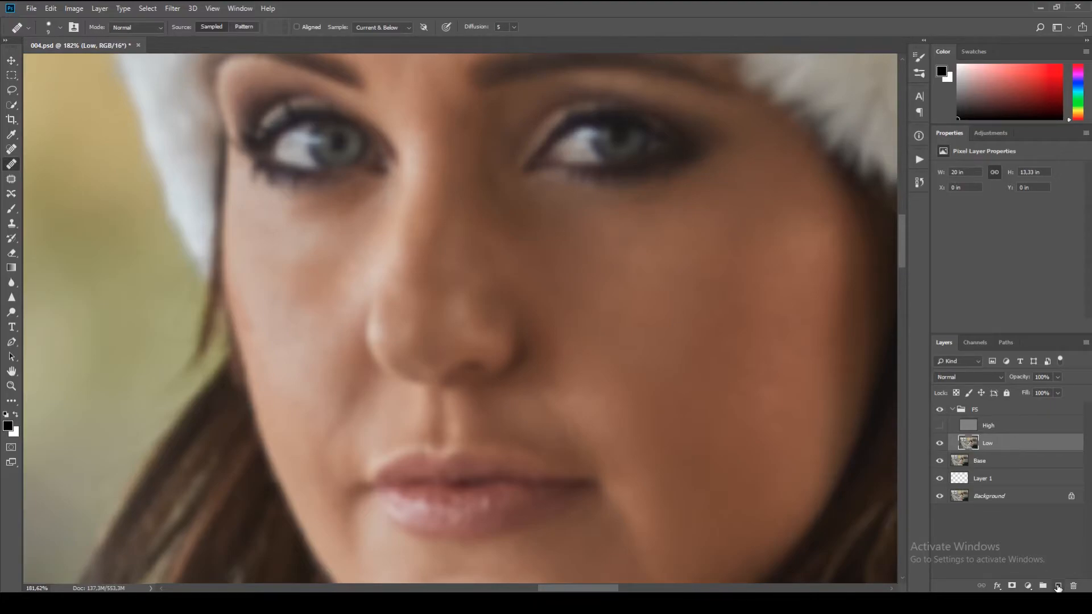
pyautogui.click(1057, 586)
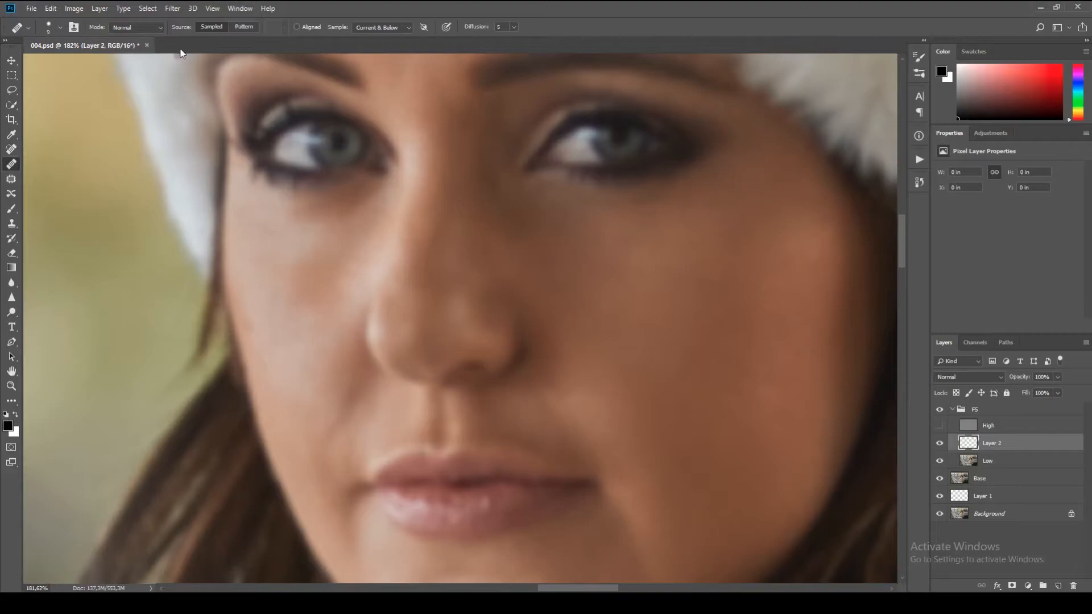
# - Switch to the Brush tool at size 30 and blend sampled skin tones over the left cheek beside the nose on Layer 2
pyautogui.click(12, 209)
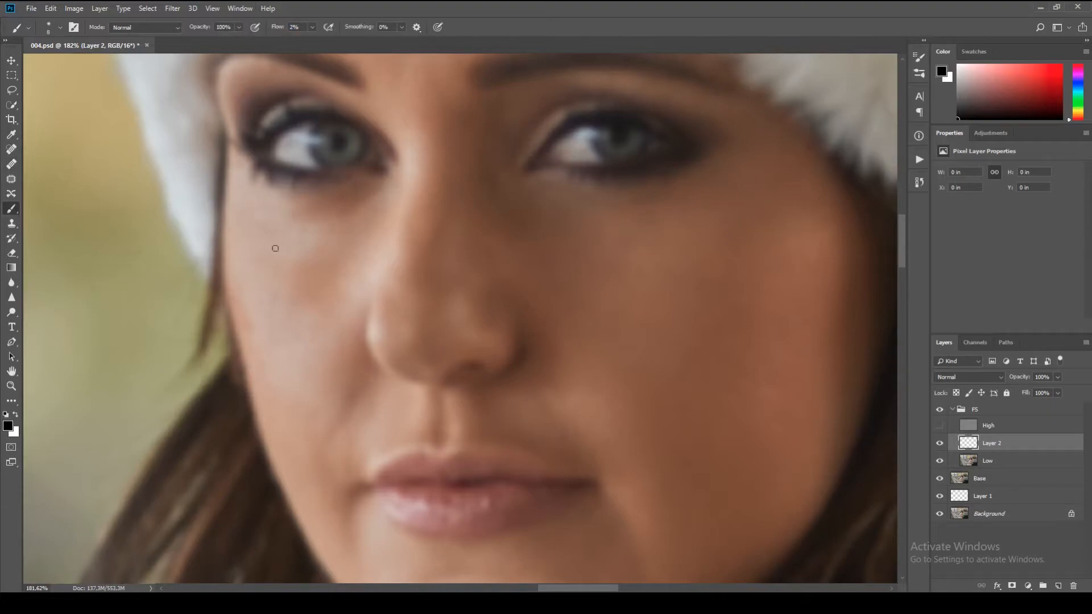
pyautogui.press(']')
pyautogui.press(']')
pyautogui.press(']')
pyautogui.keyDown('alt'); pyautogui.click(291, 241); pyautogui.keyUp('alt')
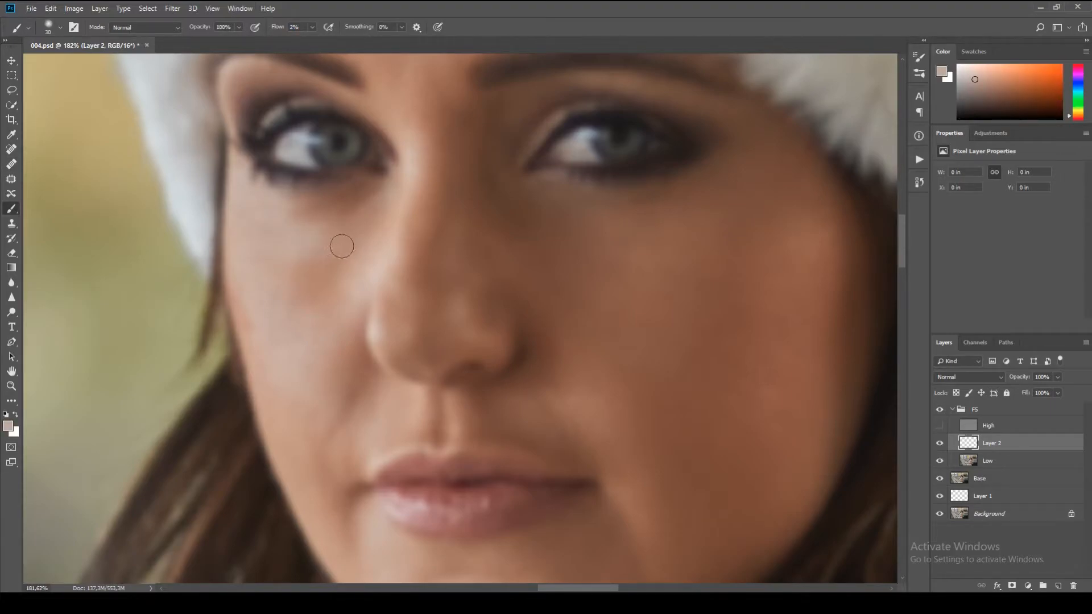
pyautogui.moveTo(316, 245)
pyautogui.mouseDown()
pyautogui.moveTo(328, 239)
pyautogui.moveTo(339, 257)
pyautogui.moveTo(287, 282)
pyautogui.moveTo(307, 275)
pyautogui.moveTo(319, 285)
pyautogui.moveTo(312, 310)
pyautogui.moveTo(313, 287)
pyautogui.moveTo(335, 264)
pyautogui.moveTo(314, 261)
pyautogui.moveTo(328, 259)
pyautogui.moveTo(339, 260)
pyautogui.moveTo(325, 286)
pyautogui.moveTo(346, 292)
pyautogui.moveTo(327, 294)
pyautogui.moveTo(344, 267)
pyautogui.moveTo(345, 287)
pyautogui.mouseUp()
pyautogui.keyDown('alt'); pyautogui.click(318, 243); pyautogui.keyUp('alt')
pyautogui.keyDown('alt'); pyautogui.click(345, 266); pyautogui.keyUp('alt')
pyautogui.keyDown('alt'); pyautogui.click(345, 286); pyautogui.keyUp('alt')
pyautogui.keyDown('alt'); pyautogui.click(334, 268); pyautogui.keyUp('alt')
pyautogui.keyDown('alt'); pyautogui.click(349, 265); pyautogui.keyUp('alt')
# - Paint sampled skin tones over the middle of the left cheek to smooth the tonal transition
pyautogui.moveTo(337, 291)
pyautogui.mouseDown()
pyautogui.moveTo(320, 318)
pyautogui.moveTo(297, 309)
pyautogui.moveTo(289, 322)
pyautogui.moveTo(290, 307)
pyautogui.moveTo(323, 313)
pyautogui.moveTo(299, 311)
pyautogui.moveTo(328, 340)
pyautogui.moveTo(341, 332)
pyautogui.moveTo(297, 333)
pyautogui.mouseUp()
pyautogui.keyDown('alt'); pyautogui.click(314, 310); pyautogui.keyUp('alt')
pyautogui.keyDown('alt'); pyautogui.click(314, 310); pyautogui.keyUp('alt')
pyautogui.keyDown('alt'); pyautogui.click(318, 338); pyautogui.keyUp('alt')
pyautogui.keyDown('alt'); pyautogui.click(305, 241); pyautogui.keyUp('alt')
# - Blend nearby cheek tones across the area a little below the left eye
pyautogui.moveTo(316, 246)
pyautogui.mouseDown()
pyautogui.moveTo(288, 272)
pyautogui.moveTo(332, 244)
pyautogui.moveTo(289, 228)
pyautogui.moveTo(269, 243)
pyautogui.moveTo(249, 222)
pyautogui.moveTo(262, 229)
pyautogui.moveTo(270, 271)
pyautogui.moveTo(288, 245)
pyautogui.moveTo(297, 253)
pyautogui.moveTo(248, 307)
pyautogui.moveTo(254, 329)
pyautogui.moveTo(246, 297)
pyautogui.moveTo(254, 330)
pyautogui.moveTo(259, 302)
pyautogui.moveTo(316, 308)
pyautogui.moveTo(300, 297)
pyautogui.moveTo(296, 247)
pyautogui.moveTo(308, 255)
pyautogui.moveTo(301, 269)
pyautogui.moveTo(331, 253)
pyautogui.moveTo(307, 272)
pyautogui.moveTo(278, 259)
pyautogui.moveTo(342, 251)
pyautogui.moveTo(326, 265)
pyautogui.moveTo(298, 254)
pyautogui.moveTo(341, 246)
pyautogui.moveTo(301, 240)
pyautogui.moveTo(375, 212)
pyautogui.moveTo(330, 237)
pyautogui.moveTo(368, 220)
pyautogui.moveTo(365, 236)
pyautogui.moveTo(310, 241)
pyautogui.moveTo(341, 230)
pyautogui.mouseUp()
pyautogui.keyDown('alt'); pyautogui.click(289, 230); pyautogui.keyUp('alt')
pyautogui.keyDown('alt'); pyautogui.click(268, 232); pyautogui.keyUp('alt')
pyautogui.keyDown('alt'); pyautogui.click(259, 290); pyautogui.keyUp('alt')
pyautogui.keyDown('alt'); pyautogui.click(295, 248); pyautogui.keyUp('alt')
pyautogui.keyDown('alt'); pyautogui.click(341, 250); pyautogui.keyUp('alt')
pyautogui.keyDown('alt'); pyautogui.click(311, 246); pyautogui.keyUp('alt')
pyautogui.keyDown('alt'); pyautogui.click(351, 247); pyautogui.keyUp('alt')
# - Soften the shadow below the inner corner of the left eye with tones sampled beside the nose
pyautogui.keyDown('alt'); pyautogui.click(368, 250); pyautogui.keyUp('alt')
pyautogui.keyDown('alt'); pyautogui.click(384, 208); pyautogui.keyUp('alt')
pyautogui.keyDown('alt'); pyautogui.click(368, 218); pyautogui.keyUp('alt')
pyautogui.keyDown('alt'); pyautogui.click(369, 216); pyautogui.keyUp('alt')
pyautogui.keyDown('alt'); pyautogui.click(375, 215); pyautogui.keyUp('alt')
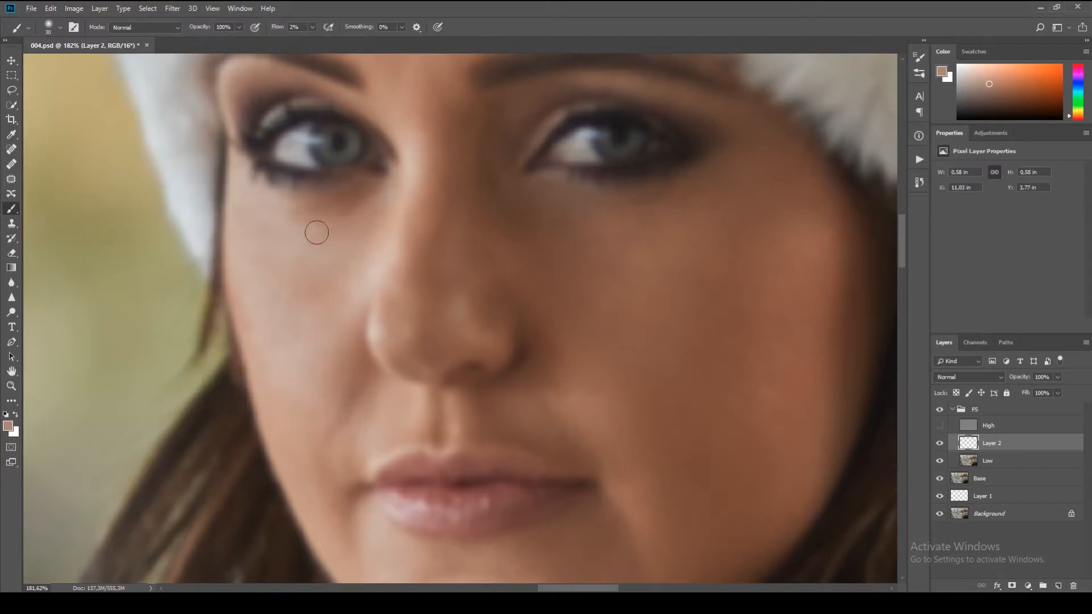
pyautogui.keyDown('alt'); pyautogui.click(275, 200); pyautogui.keyUp('alt')
pyautogui.keyDown('alt'); pyautogui.click(324, 215); pyautogui.keyUp('alt')
pyautogui.moveTo(352, 208)
pyautogui.mouseDown()
pyautogui.moveTo(331, 201)
pyautogui.moveTo(361, 213)
pyautogui.mouseUp()
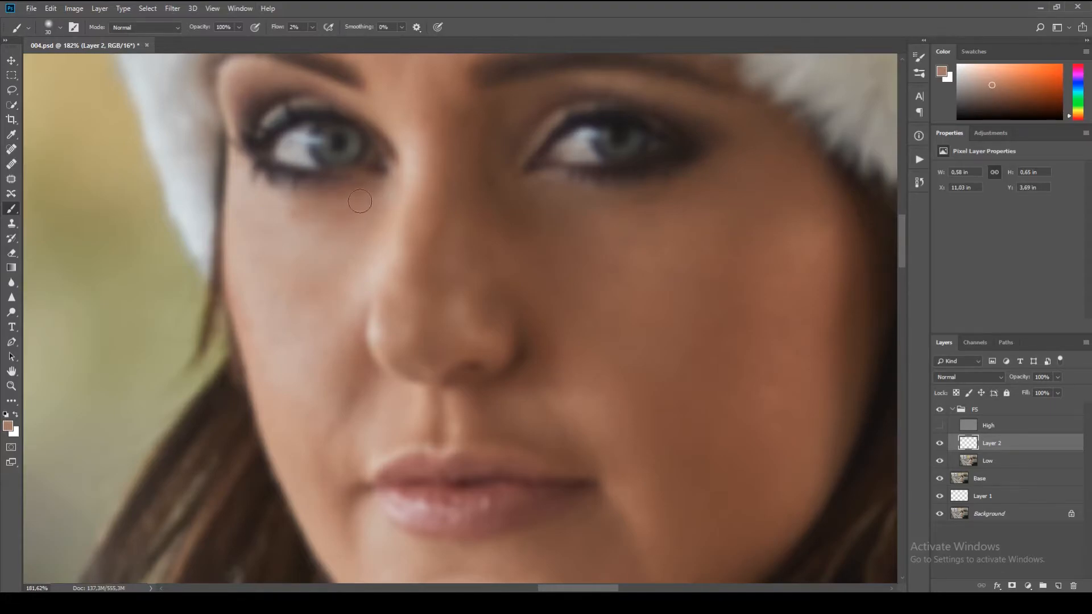
# - Even out the skin directly under the middle and outer part of the left eye with sampled tones
pyautogui.moveTo(297, 204)
pyautogui.mouseDown()
pyautogui.moveTo(345, 218)
pyautogui.moveTo(368, 205)
pyautogui.moveTo(264, 203)
pyautogui.moveTo(340, 211)
pyautogui.moveTo(283, 214)
pyautogui.moveTo(312, 213)
pyautogui.mouseUp()
pyautogui.keyDown('alt'); pyautogui.click(262, 203); pyautogui.keyUp('alt')
pyautogui.keyDown('alt'); pyautogui.click(287, 205); pyautogui.keyUp('alt')
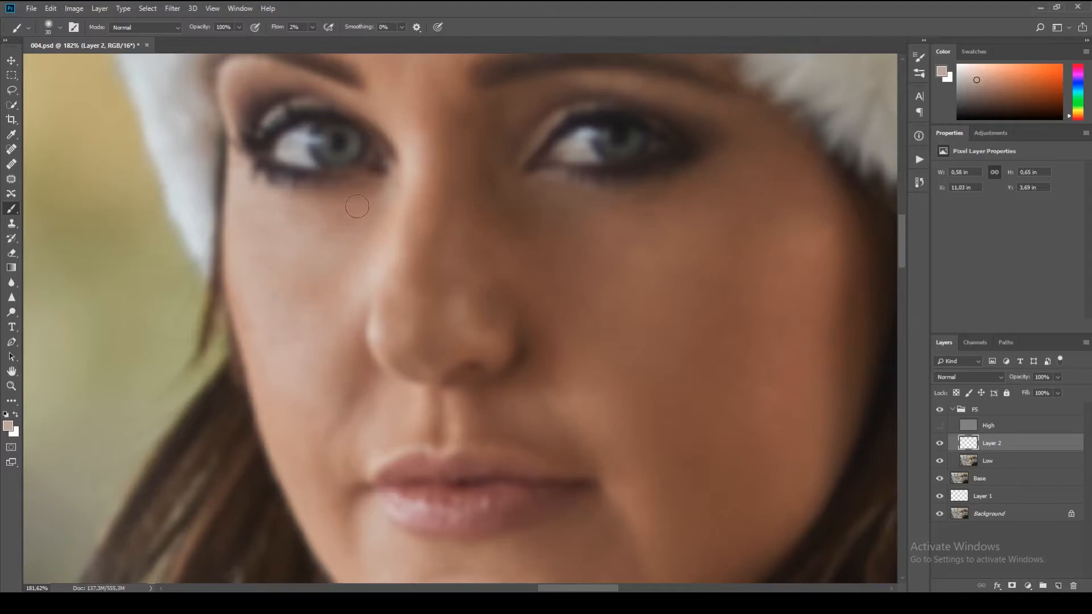
pyautogui.moveTo(291, 218)
pyautogui.mouseDown()
pyautogui.moveTo(354, 222)
pyautogui.moveTo(314, 241)
pyautogui.moveTo(353, 221)
pyautogui.moveTo(277, 234)
pyautogui.moveTo(305, 223)
pyautogui.mouseUp()
pyautogui.keyDown('alt'); pyautogui.click(296, 209); pyautogui.keyUp('alt')
# - Paint lightly below the right eye and blend the left under-eye skin into the cheek with the brush at size 25
pyautogui.moveTo(560, 279); pyautogui.dragTo(551, 255)
pyautogui.press(']')
pyautogui.moveTo(346, 214)
pyautogui.mouseDown()
pyautogui.moveTo(363, 218)
pyautogui.moveTo(290, 222)
pyautogui.moveTo(293, 212)
pyautogui.moveTo(275, 208)
pyautogui.moveTo(307, 228)
pyautogui.moveTo(325, 225)
pyautogui.moveTo(283, 218)
pyautogui.moveTo(310, 228)
pyautogui.moveTo(273, 229)
pyautogui.moveTo(276, 274)
pyautogui.mouseUp()
pyautogui.keyDown('alt'); pyautogui.click(276, 203); pyautogui.keyUp('alt')
pyautogui.keyDown('alt'); pyautogui.click(288, 206); pyautogui.keyUp('alt')
# - Blend tones sampled below the left eye down over the centre of the left cheek
pyautogui.hotkey('ctrl', '0')
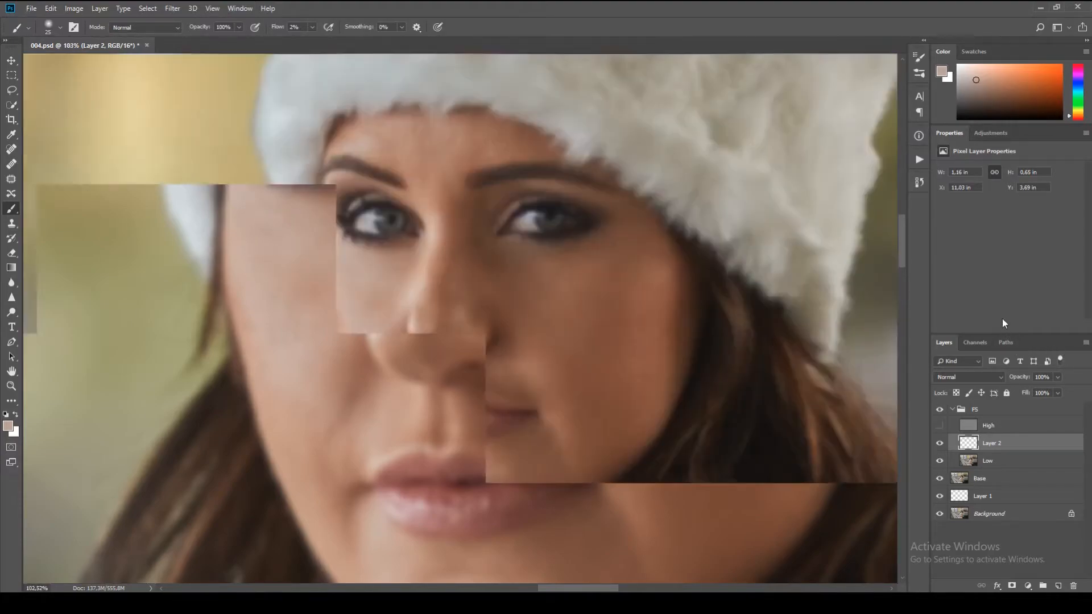
pyautogui.scroll(5, 398, 316)
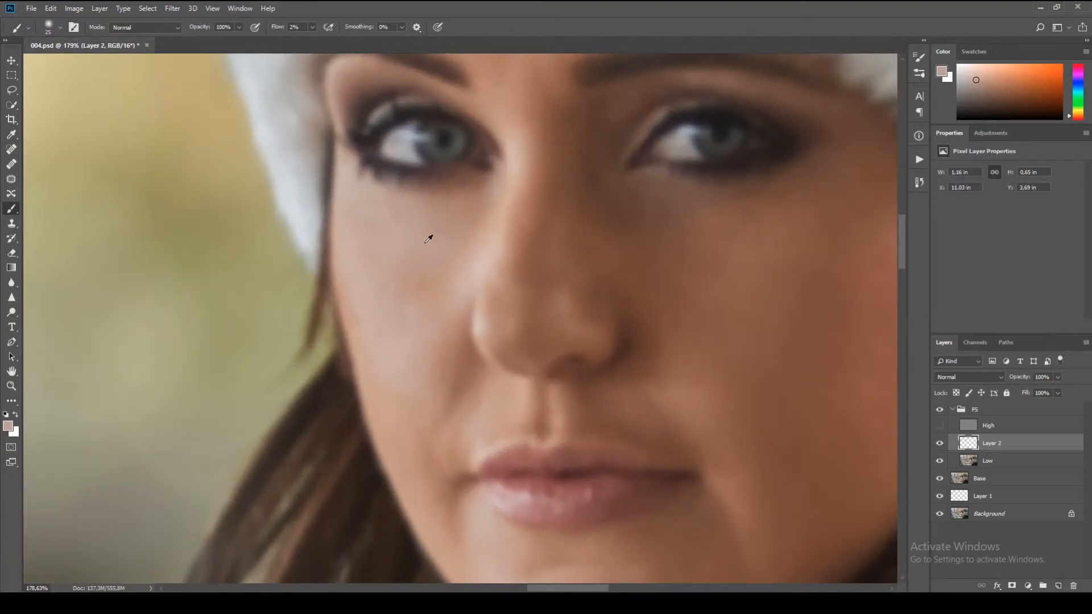
pyautogui.keyDown('alt'); pyautogui.click(428, 239); pyautogui.keyUp('alt')
pyautogui.keyDown('alt'); pyautogui.click(434, 237); pyautogui.keyUp('alt')
pyautogui.moveTo(417, 280)
pyautogui.mouseDown()
pyautogui.moveTo(376, 286)
pyautogui.moveTo(432, 307)
pyautogui.moveTo(447, 290)
pyautogui.moveTo(410, 305)
pyautogui.moveTo(429, 300)
pyautogui.moveTo(422, 319)
pyautogui.mouseUp()
pyautogui.keyDown('alt'); pyautogui.click(435, 339); pyautogui.keyUp('alt')
pyautogui.keyDown('alt'); pyautogui.click(461, 282); pyautogui.keyUp('alt')
# - Smooth the tonal patches on the left cheek between the nose and the outer edge of the face
pyautogui.keyDown('alt'); pyautogui.click(450, 273); pyautogui.keyUp('alt')
pyautogui.moveTo(444, 294)
pyautogui.mouseDown()
pyautogui.moveTo(432, 314)
pyautogui.moveTo(448, 308)
pyautogui.moveTo(448, 320)
pyautogui.moveTo(436, 320)
pyautogui.moveTo(444, 303)
pyautogui.moveTo(422, 329)
pyautogui.moveTo(470, 291)
pyautogui.moveTo(431, 317)
pyautogui.mouseUp()
pyautogui.keyDown('alt'); pyautogui.click(470, 287); pyautogui.keyUp('alt')
pyautogui.moveTo(387, 291)
pyautogui.mouseDown()
pyautogui.moveTo(406, 301)
pyautogui.moveTo(415, 295)
pyautogui.moveTo(392, 287)
pyautogui.moveTo(426, 270)
pyautogui.moveTo(412, 267)
pyautogui.moveTo(403, 294)
pyautogui.moveTo(412, 270)
pyautogui.moveTo(412, 340)
pyautogui.moveTo(422, 242)
pyautogui.moveTo(359, 276)
pyautogui.moveTo(396, 301)
pyautogui.moveTo(384, 315)
pyautogui.moveTo(398, 301)
pyautogui.moveTo(386, 286)
pyautogui.moveTo(407, 319)
pyautogui.moveTo(379, 325)
pyautogui.moveTo(384, 338)
pyautogui.moveTo(392, 312)
pyautogui.moveTo(414, 336)
pyautogui.mouseUp()
pyautogui.keyDown('alt'); pyautogui.click(368, 285); pyautogui.keyUp('alt')
pyautogui.keyDown('alt'); pyautogui.click(370, 297); pyautogui.keyUp('alt')
# - Switch to the Healing Brush, make the Low layer active, and heal the blotchy skin under the right eye
pyautogui.click(11, 165)
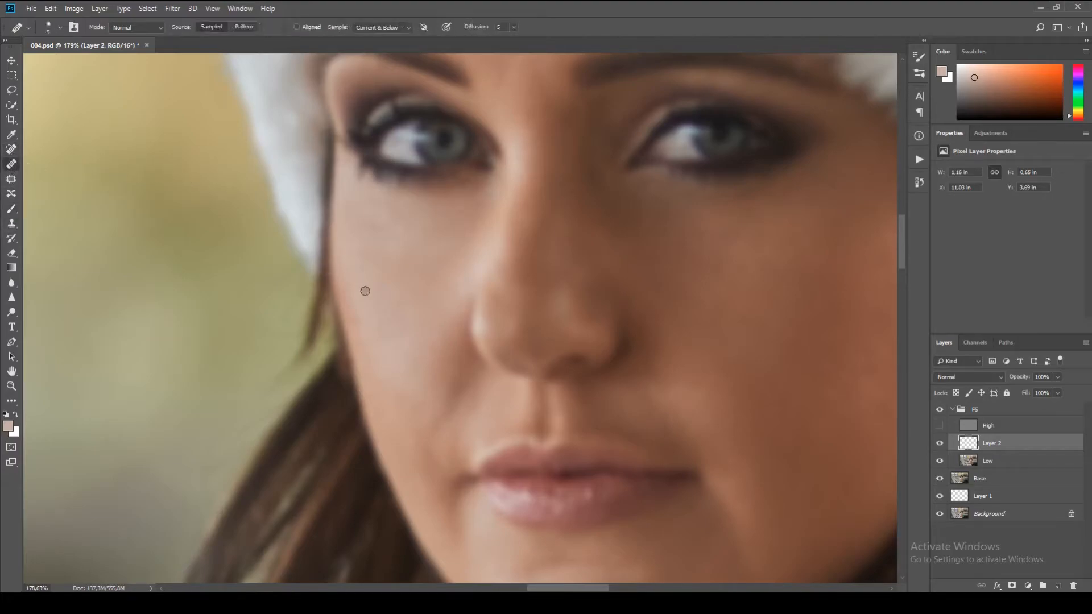
pyautogui.keyDown('alt'); pyautogui.click(390, 216); pyautogui.keyUp('alt')
pyautogui.click(1009, 460)
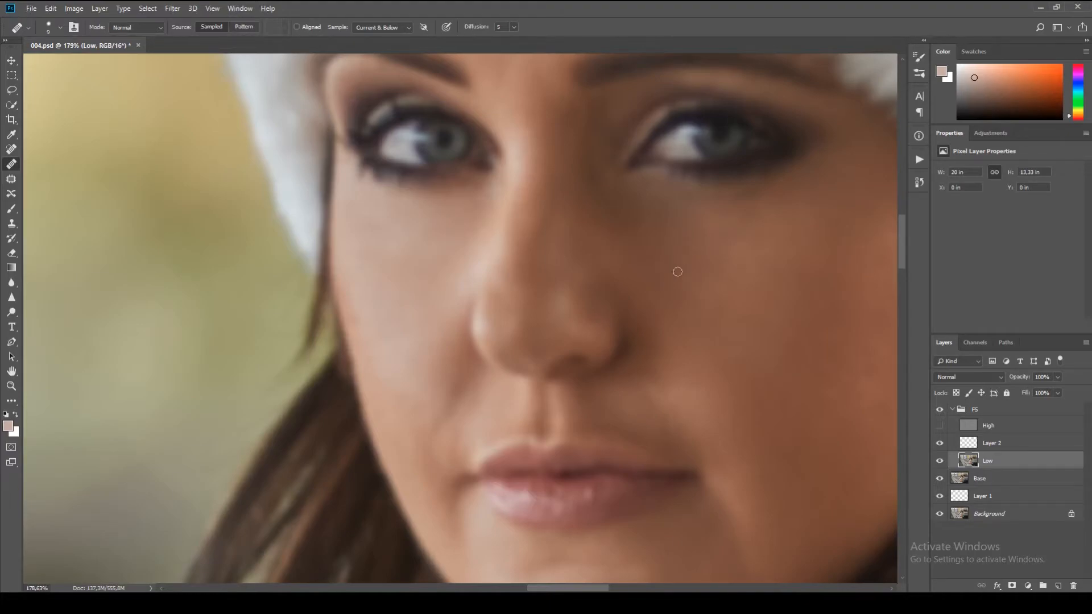
pyautogui.press('alt')
pyautogui.click(672, 222)
pyautogui.keyDown('alt'); pyautogui.click(658, 260); pyautogui.keyUp('alt')
# - Heal the uneven patches in the centre of the forehead on the Low layer using clean skin sampled nearby
pyautogui.moveTo(643, 143); pyautogui.dragTo(642, 326)
pyautogui.press('alt')
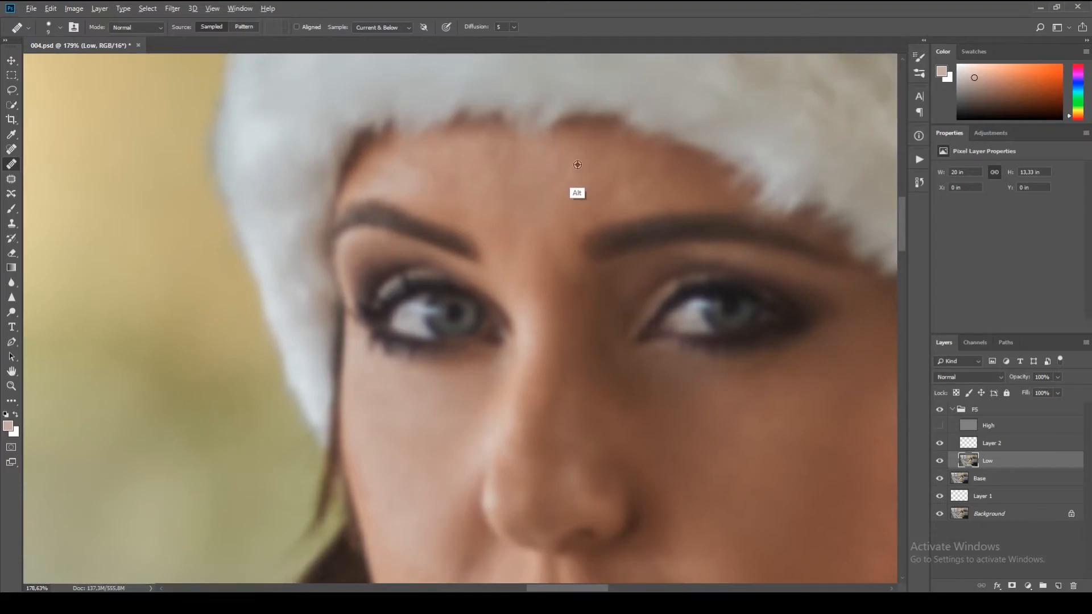
pyautogui.keyDown('alt'); pyautogui.click(546, 161); pyautogui.keyUp('alt')
pyautogui.moveTo(563, 172); pyautogui.dragTo(554, 179)
pyautogui.keyDown('alt'); pyautogui.click(547, 171); pyautogui.keyUp('alt')
pyautogui.keyDown('alt'); pyautogui.click(563, 170); pyautogui.keyUp('alt')
pyautogui.keyDown('alt'); pyautogui.click(545, 196); pyautogui.keyUp('alt')
pyautogui.moveTo(532, 205); pyautogui.dragTo(547, 200)
# - Heal the vertical tonal streak just left of the forehead's centre with repeated samples beside it
pyautogui.keyDown('alt'); pyautogui.click(518, 185); pyautogui.keyUp('alt')
pyautogui.click(504, 188)
pyautogui.keyDown('alt'); pyautogui.click(524, 182); pyautogui.keyUp('alt')
pyautogui.click(508, 182)
pyautogui.keyDown('alt'); pyautogui.click(524, 179); pyautogui.keyUp('alt')
pyautogui.click(508, 175)
pyautogui.keyDown('alt'); pyautogui.click(521, 178); pyautogui.keyUp('alt')
pyautogui.click(509, 169)
pyautogui.keyDown('alt'); pyautogui.click(517, 173); pyautogui.keyUp('alt')
pyautogui.click(506, 165)
pyautogui.keyDown('alt'); pyautogui.click(518, 166); pyautogui.keyUp('alt')
# - Heal the horizontal band across the left half of the forehead, midway between the hat and the eyebrow
pyautogui.keyDown('alt'); pyautogui.click(506, 169); pyautogui.keyUp('alt')
pyautogui.moveTo(493, 168)
pyautogui.mouseDown()
pyautogui.moveTo(489, 159)
pyautogui.moveTo(497, 177)
pyautogui.moveTo(499, 153)
pyautogui.moveTo(477, 181)
pyautogui.moveTo(483, 153)
pyautogui.moveTo(483, 171)
pyautogui.moveTo(496, 169)
pyautogui.moveTo(491, 152)
pyautogui.moveTo(487, 196)
pyautogui.moveTo(485, 171)
pyautogui.moveTo(452, 160)
pyautogui.moveTo(450, 148)
pyautogui.moveTo(428, 149)
pyautogui.moveTo(449, 145)
pyautogui.moveTo(427, 150)
pyautogui.moveTo(432, 167)
pyautogui.mouseUp()
pyautogui.keyDown('alt'); pyautogui.click(502, 167); pyautogui.keyUp('alt')
pyautogui.keyDown('alt'); pyautogui.click(475, 153); pyautogui.keyUp('alt')
pyautogui.keyDown('alt'); pyautogui.click(480, 163); pyautogui.keyUp('alt')
pyautogui.keyDown('alt'); pyautogui.click(483, 159); pyautogui.keyUp('alt')
pyautogui.keyDown('alt'); pyautogui.click(492, 164); pyautogui.keyUp('alt')
# - Even out the blotches on the upper left forehead just below the hat's fur edge
pyautogui.click(507, 153)
pyautogui.keyDown('alt'); pyautogui.click(505, 160); pyautogui.keyUp('alt')
pyautogui.keyDown('alt'); pyautogui.click(467, 151); pyautogui.keyUp('alt')
pyautogui.keyDown('alt'); pyautogui.click(473, 160); pyautogui.keyUp('alt')
pyautogui.keyDown('alt'); pyautogui.click(474, 156); pyautogui.keyUp('alt')
pyautogui.keyDown('alt'); pyautogui.click(464, 153); pyautogui.keyUp('alt')
pyautogui.keyDown('alt'); pyautogui.click(461, 149); pyautogui.keyUp('alt')
pyautogui.keyDown('alt'); pyautogui.click(459, 159); pyautogui.keyUp('alt')
pyautogui.keyDown('alt'); pyautogui.click(451, 196); pyautogui.keyUp('alt')
# - Heal the individual spots on the forehead directly above the left eyebrow
pyautogui.moveTo(451, 175); pyautogui.dragTo(451, 176)
pyautogui.click(462, 174)
pyautogui.click(438, 190)
pyautogui.click(461, 170)
pyautogui.click(463, 171)
pyautogui.click(440, 171)
pyautogui.press('alt')
pyautogui.click(421, 146)
pyautogui.keyDown('alt'); pyautogui.click(453, 151); pyautogui.keyUp('alt')
# - Heal the bright patches on the outer left forehead above the outer end of the eyebrow
pyautogui.moveTo(390, 174); pyautogui.dragTo(373, 182)
pyautogui.keyDown('alt'); pyautogui.click(381, 184); pyautogui.keyUp('alt')
pyautogui.keyDown('alt'); pyautogui.click(358, 185); pyautogui.keyUp('alt')
pyautogui.moveTo(379, 168)
pyautogui.mouseDown()
pyautogui.moveTo(372, 176)
pyautogui.moveTo(381, 163)
pyautogui.mouseUp()
pyautogui.keyDown('alt'); pyautogui.click(393, 175); pyautogui.keyUp('alt')
# - Smooth the remaining tonal differences in the middle of the forehead with healing strokes
pyautogui.keyDown('alt'); pyautogui.click(480, 170); pyautogui.keyUp('alt')
pyautogui.moveTo(533, 186); pyautogui.dragTo(535, 199)
pyautogui.moveTo(569, 168); pyautogui.dragTo(566, 210)
pyautogui.keyDown('alt'); pyautogui.click(553, 176); pyautogui.keyUp('alt')
pyautogui.moveTo(575, 176); pyautogui.dragTo(554, 188)
pyautogui.keyDown('alt'); pyautogui.click(547, 186); pyautogui.keyUp('alt')
pyautogui.keyDown('alt'); pyautogui.click(561, 194); pyautogui.keyUp('alt')
pyautogui.keyDown('alt'); pyautogui.click(563, 185); pyautogui.keyUp('alt')
# - Heal the uneven tones on the forehead above the inner end of the right eyebrow
pyautogui.moveTo(608, 159); pyautogui.dragTo(600, 164)
pyautogui.keyDown('alt'); pyautogui.click(625, 198); pyautogui.keyUp('alt')
pyautogui.moveTo(614, 191); pyautogui.dragTo(613, 194)
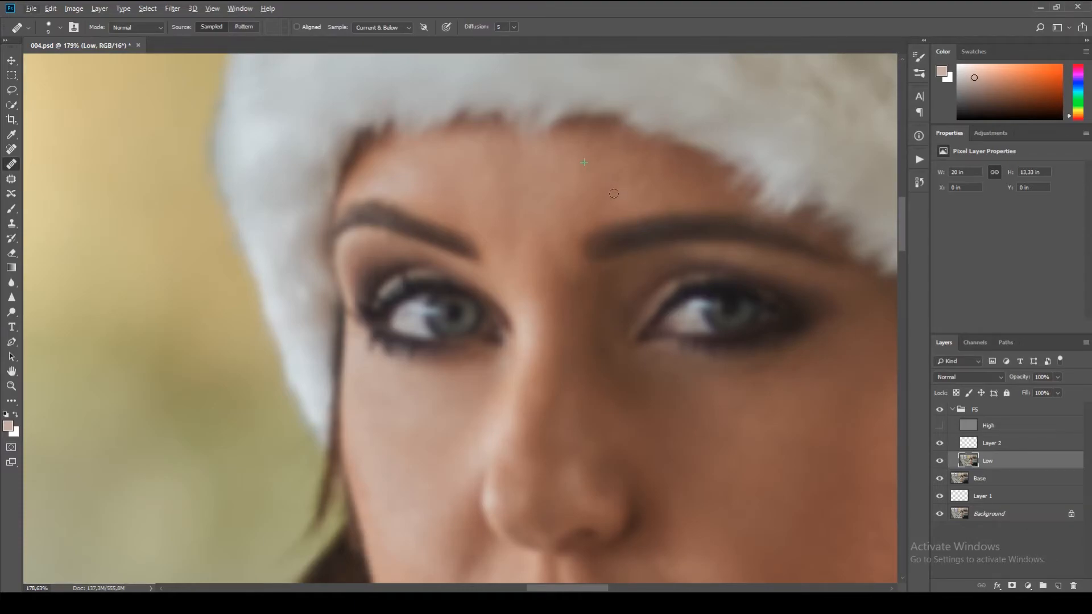
pyautogui.keyDown('alt'); pyautogui.click(613, 199); pyautogui.keyUp('alt')
pyautogui.keyDown('alt'); pyautogui.click(604, 205); pyautogui.keyUp('alt')
pyautogui.keyDown('alt'); pyautogui.click(581, 201); pyautogui.keyUp('alt')
pyautogui.keyDown('alt'); pyautogui.click(588, 196); pyautogui.keyUp('alt')
# - Heal the blotchy skin running from the forehead down between the eyebrows
pyautogui.keyDown('alt'); pyautogui.click(576, 207); pyautogui.keyUp('alt')
pyautogui.keyDown('alt'); pyautogui.click(570, 216); pyautogui.keyUp('alt')
pyautogui.keyDown('alt'); pyautogui.click(566, 228); pyautogui.keyUp('alt')
pyautogui.keyDown('alt'); pyautogui.click(552, 319); pyautogui.keyUp('alt')
pyautogui.keyDown('alt'); pyautogui.click(543, 249); pyautogui.keyUp('alt')
pyautogui.keyDown('alt'); pyautogui.click(537, 248); pyautogui.keyUp('alt')
pyautogui.moveTo(554, 251); pyautogui.dragTo(545, 255)
# - Heal the tonal patches on the upper bridge of the nose between the eyes
pyautogui.keyDown('alt'); pyautogui.click(557, 280); pyautogui.keyUp('alt')
pyautogui.keyDown('alt'); pyautogui.click(557, 271); pyautogui.keyUp('alt')
pyautogui.keyDown('alt'); pyautogui.click(560, 293); pyautogui.keyUp('alt')
pyautogui.click(577, 288)
pyautogui.keyDown('alt'); pyautogui.click(553, 283); pyautogui.keyUp('alt')
pyautogui.keyDown('alt'); pyautogui.click(558, 263); pyautogui.keyUp('alt')
pyautogui.click(558, 258)
# - Heal the leftover marks between the eyebrows and the two spots above the right eyebrow
pyautogui.keyDown('alt'); pyautogui.click(554, 247); pyautogui.keyUp('alt')
pyautogui.moveTo(556, 250); pyautogui.dragTo(544, 257)
pyautogui.keyDown('alt'); pyautogui.click(557, 251); pyautogui.keyUp('alt')
pyautogui.keyDown('alt'); pyautogui.click(557, 267); pyautogui.keyUp('alt')
pyautogui.keyDown('alt'); pyautogui.click(548, 253); pyautogui.keyUp('alt')
pyautogui.moveTo(524, 230); pyautogui.dragTo(526, 230)
pyautogui.click(598, 187)
pyautogui.click(626, 178)
# - Show the High layer again and check the whole face with its skin texture
pyautogui.scroll(-6, 761, 381)
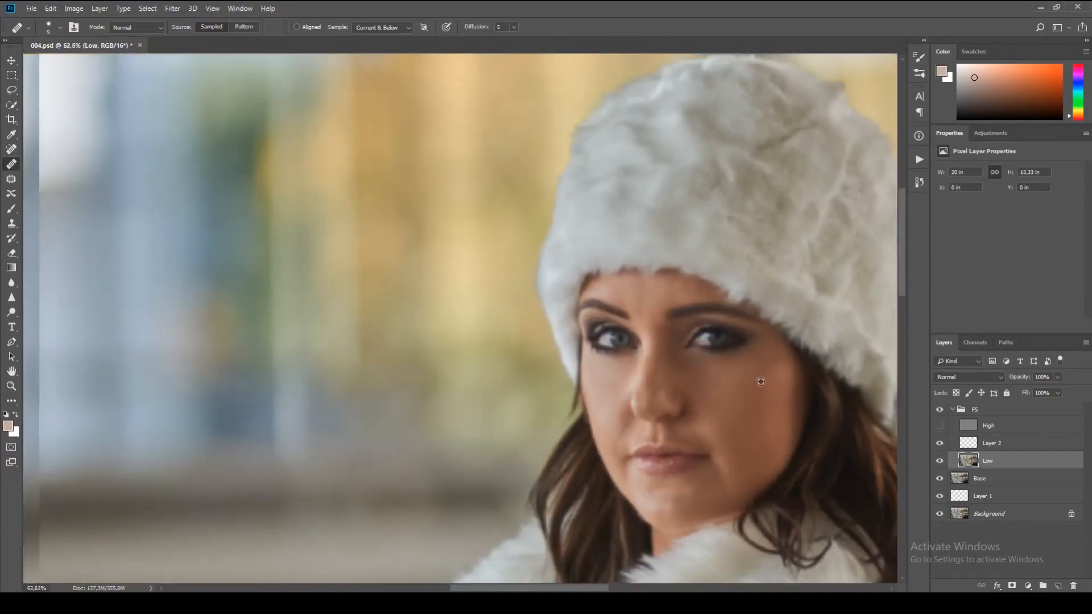
pyautogui.scroll(-1, 761, 381)
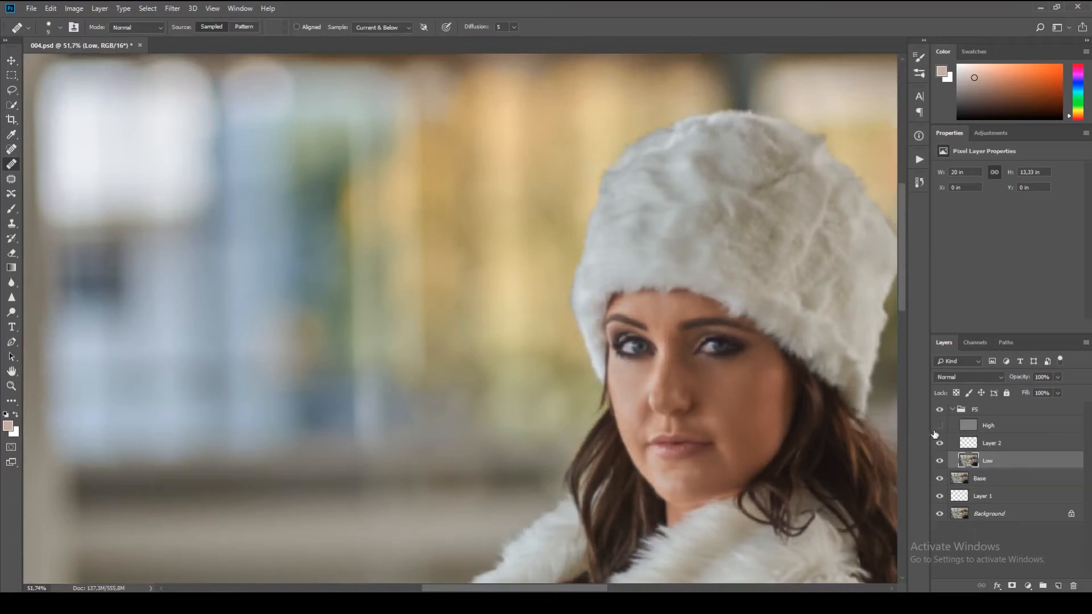
pyautogui.click(939, 425)
pyautogui.scroll(3, 782, 406)
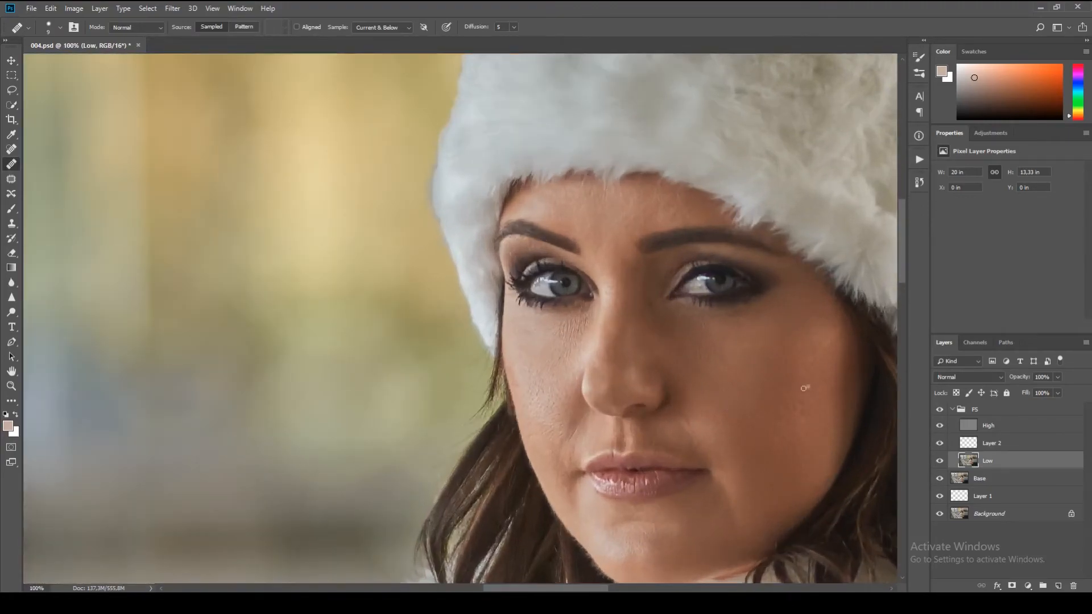
pyautogui.scroll(1, 805, 388)
pyautogui.moveTo(805, 388); pyautogui.dragTo(667, 316)
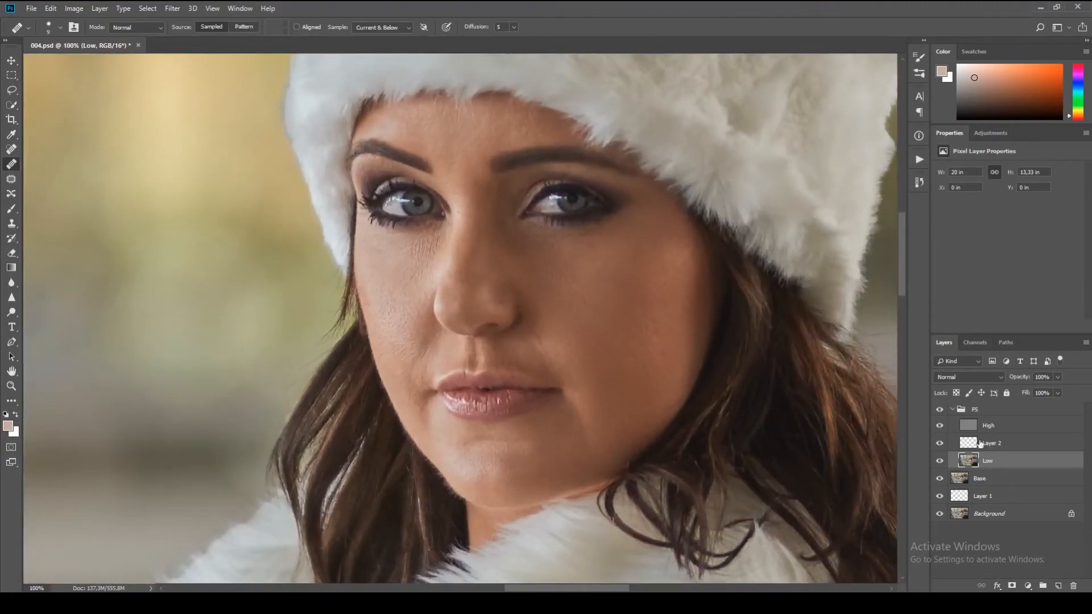
# - Toggle the FS group's visibility to compare the face before and after the retouch
pyautogui.click(941, 410)
pyautogui.click(941, 409)
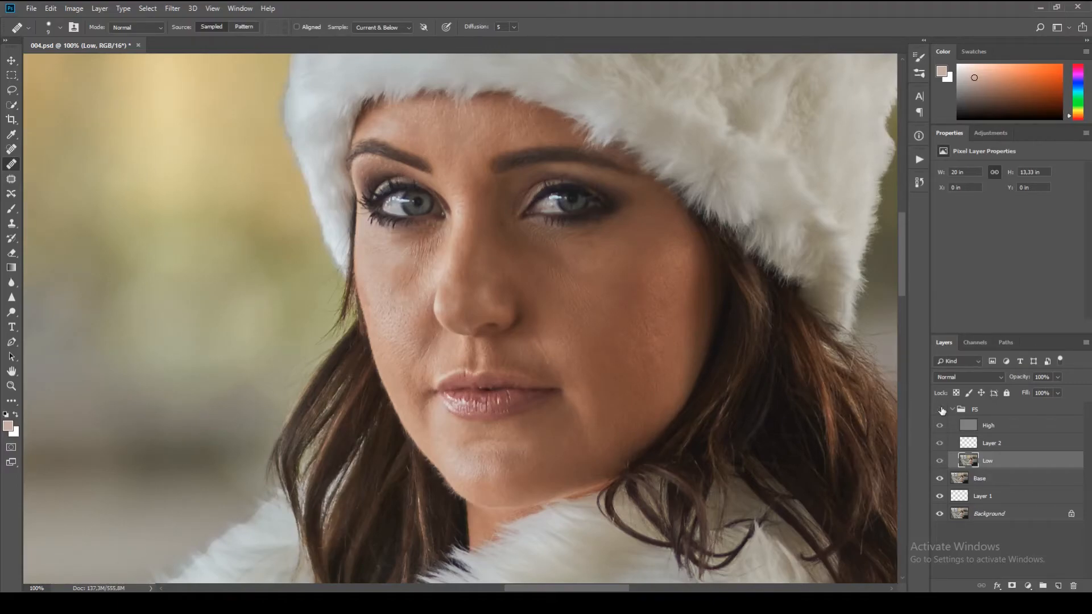
pyautogui.click(941, 410)
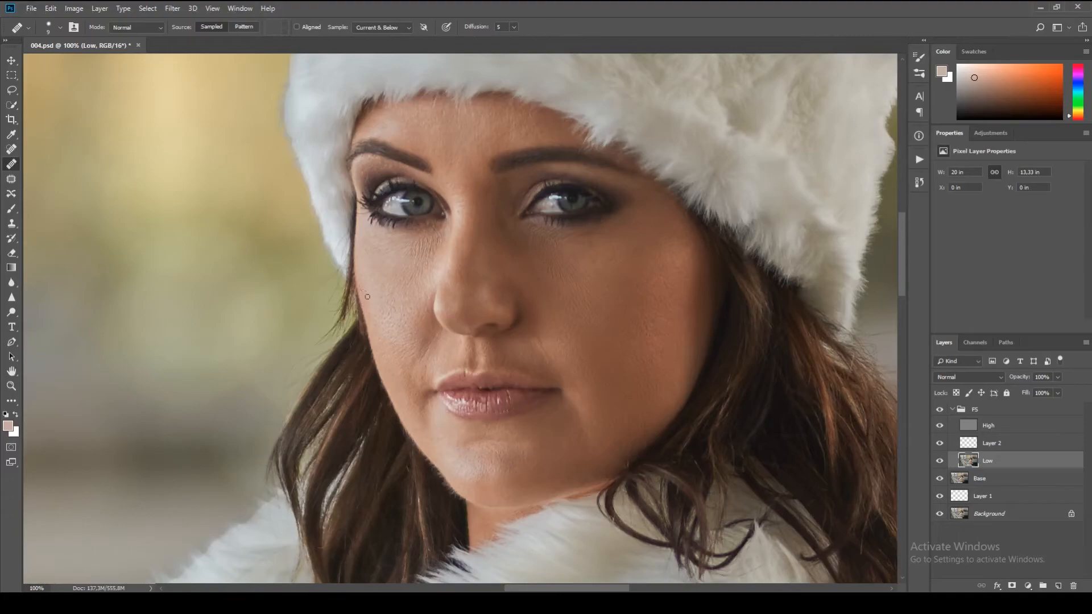
# - Heal the small patch on the forehead above the left eyebrow on the Low layer and make Layer 2 active
pyautogui.moveTo(499, 256); pyautogui.dragTo(463, 312)
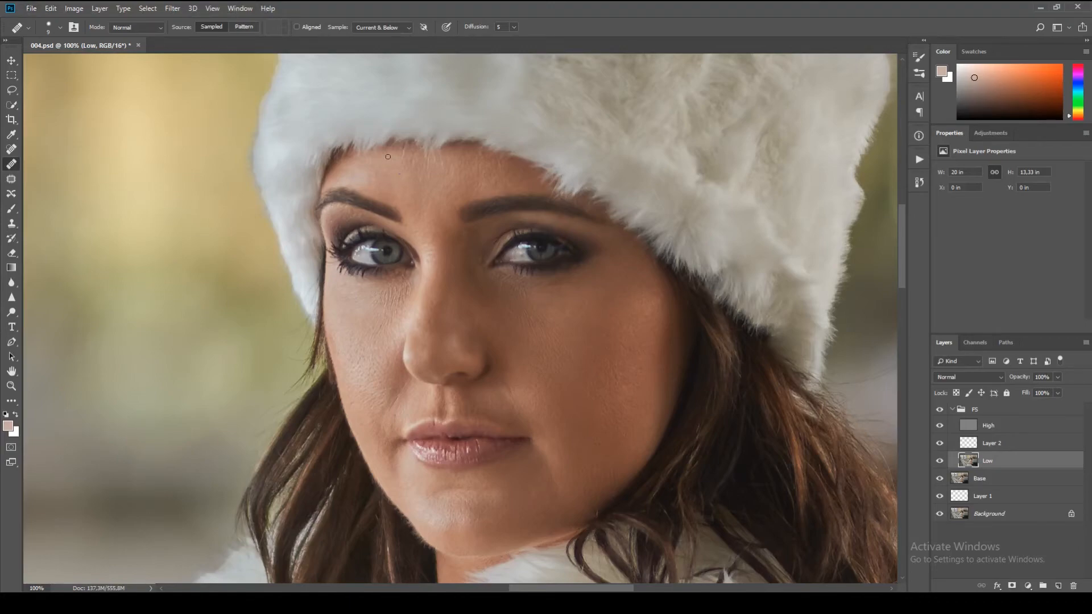
pyautogui.keyDown('alt'); pyautogui.click(397, 172); pyautogui.keyUp('alt')
pyautogui.click(377, 172)
pyautogui.click(992, 444)
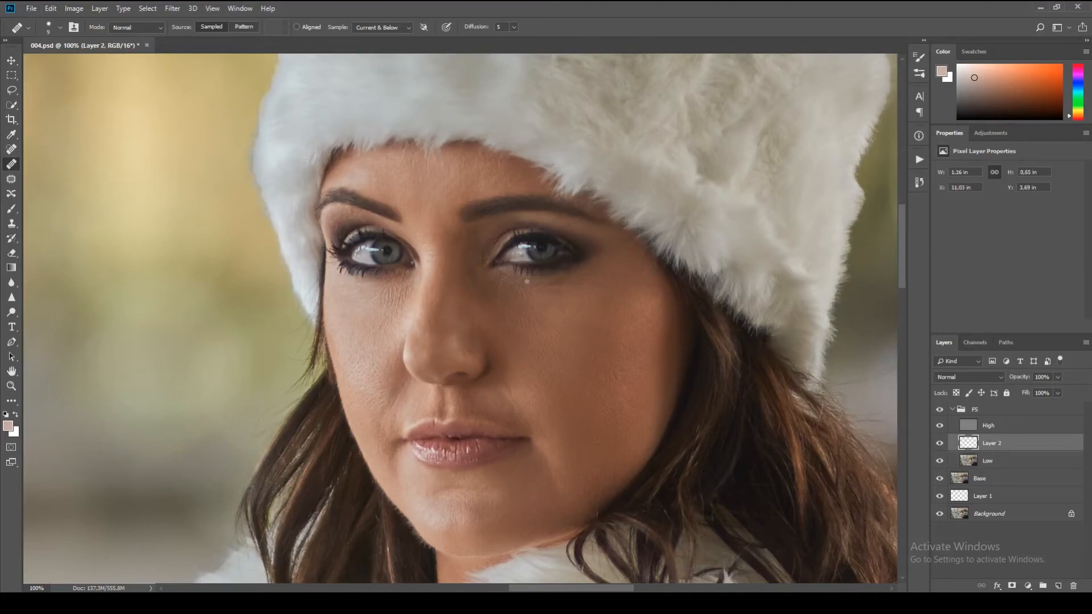
# - Heal the small marks on the upper nose bridge beside the inner corner of the left eye on Layer 2
pyautogui.moveTo(427, 215); pyautogui.dragTo(416, 211)
pyautogui.moveTo(427, 210); pyautogui.dragTo(421, 203)
pyautogui.moveTo(653, 353)
pyautogui.mouseDown()
pyautogui.moveTo(597, 315)
pyautogui.moveTo(604, 288)
pyautogui.mouseUp()
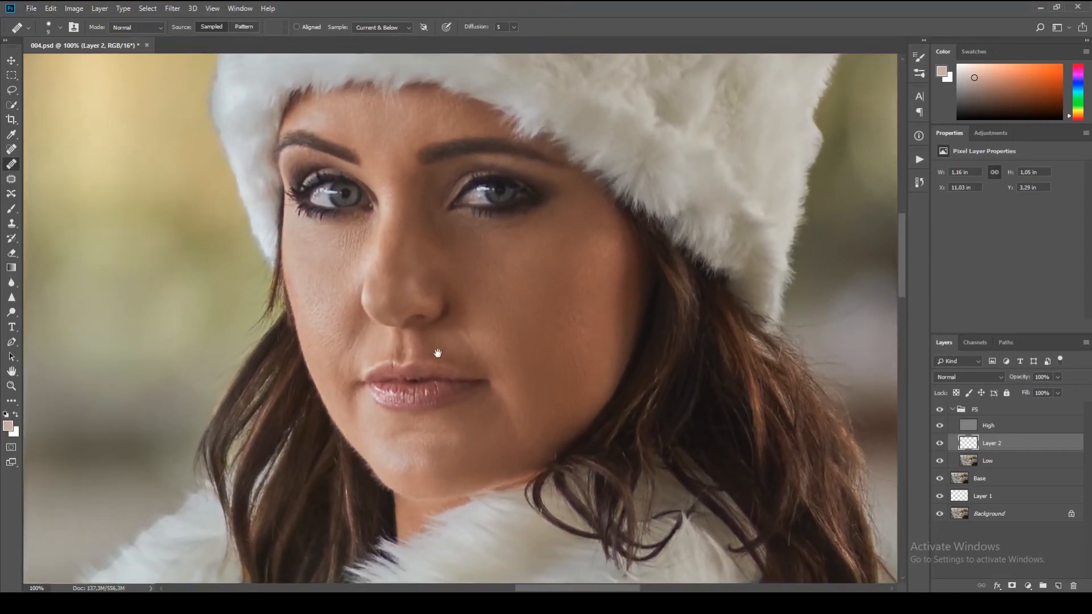
# - Heal the marks along the lower left cheek and jaw beside the mouth, sampling clean skin close to each one
pyautogui.moveTo(446, 349); pyautogui.dragTo(517, 309)
pyautogui.keyDown('alt'); pyautogui.click(402, 343); pyautogui.keyUp('alt')
pyautogui.moveTo(393, 342)
pyautogui.mouseDown()
pyautogui.moveTo(396, 334)
pyautogui.moveTo(407, 345)
pyautogui.moveTo(412, 324)
pyautogui.moveTo(405, 352)
pyautogui.moveTo(425, 379)
pyautogui.moveTo(418, 365)
pyautogui.moveTo(422, 385)
pyautogui.moveTo(411, 382)
pyautogui.moveTo(421, 390)
pyautogui.moveTo(405, 391)
pyautogui.moveTo(430, 398)
pyautogui.mouseUp()
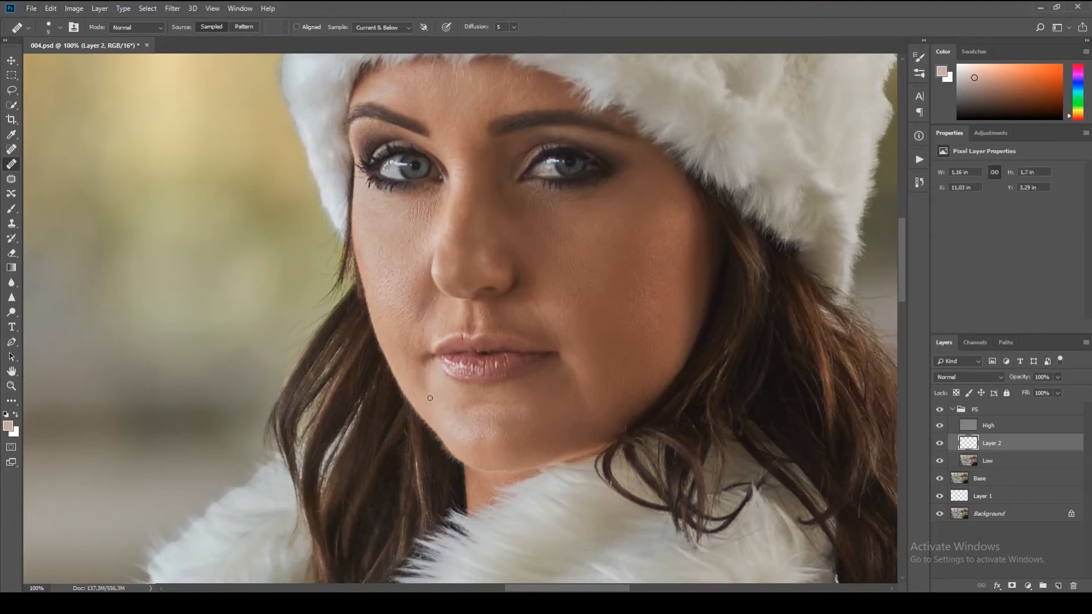
pyautogui.keyDown('alt'); pyautogui.click(441, 397); pyautogui.keyUp('alt')
pyautogui.moveTo(432, 393); pyautogui.dragTo(431, 396)
pyautogui.keyDown('alt'); pyautogui.click(412, 369); pyautogui.keyUp('alt')
pyautogui.moveTo(421, 372); pyautogui.dragTo(419, 373)
# - Toggle the FS group's visibility several times to compare the whole portrait before and after the retouch
pyautogui.moveTo(600, 373); pyautogui.dragTo(525, 420)
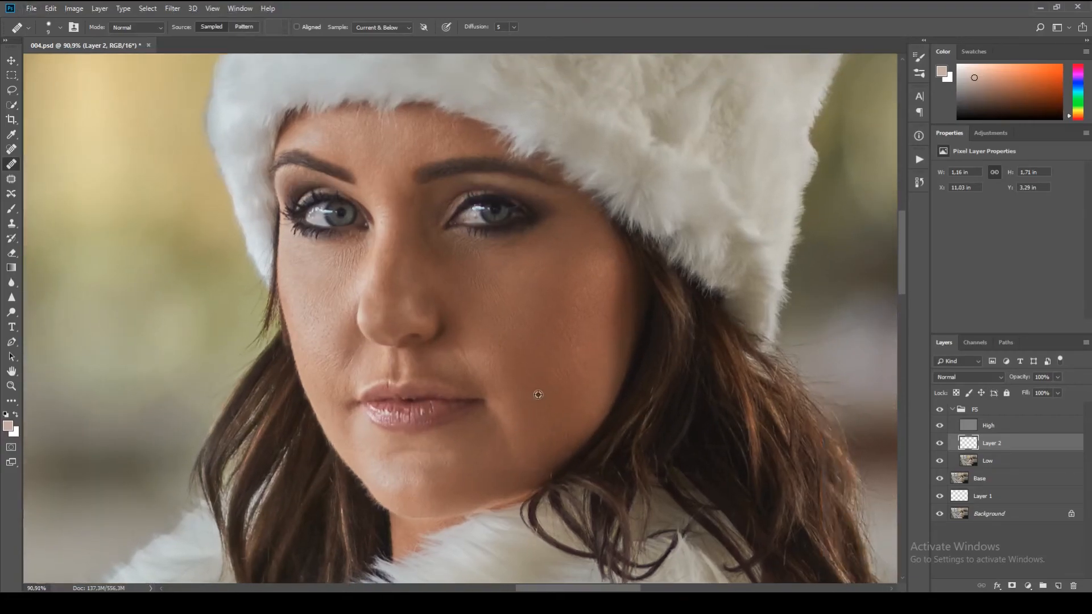
pyautogui.scroll(-4, 538, 393)
pyautogui.scroll(-3, 565, 379)
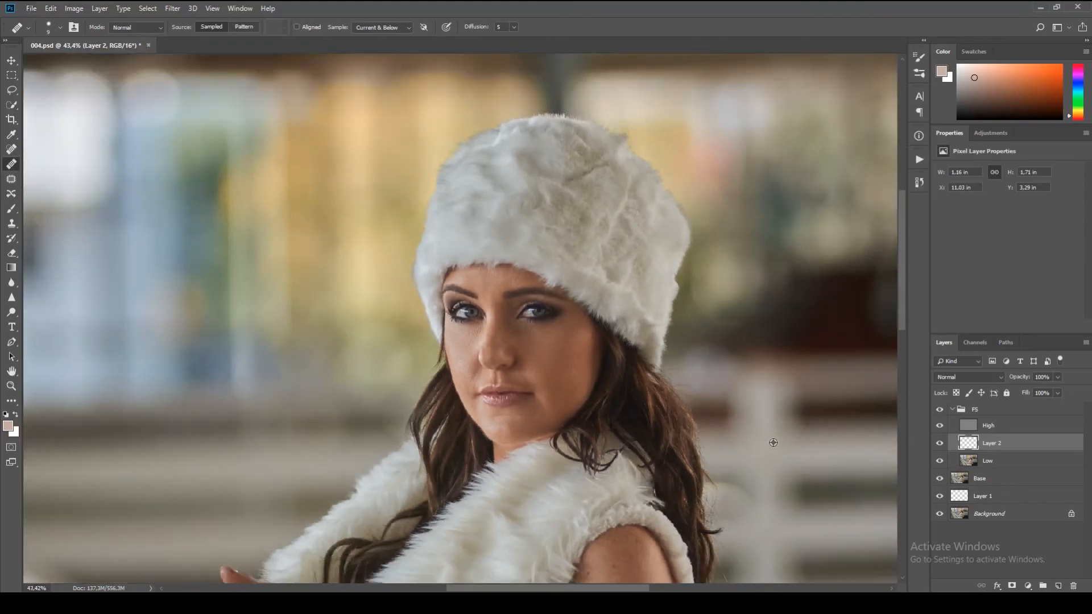
pyautogui.moveTo(722, 395); pyautogui.dragTo(737, 370)
pyautogui.scroll(-1, 737, 370)
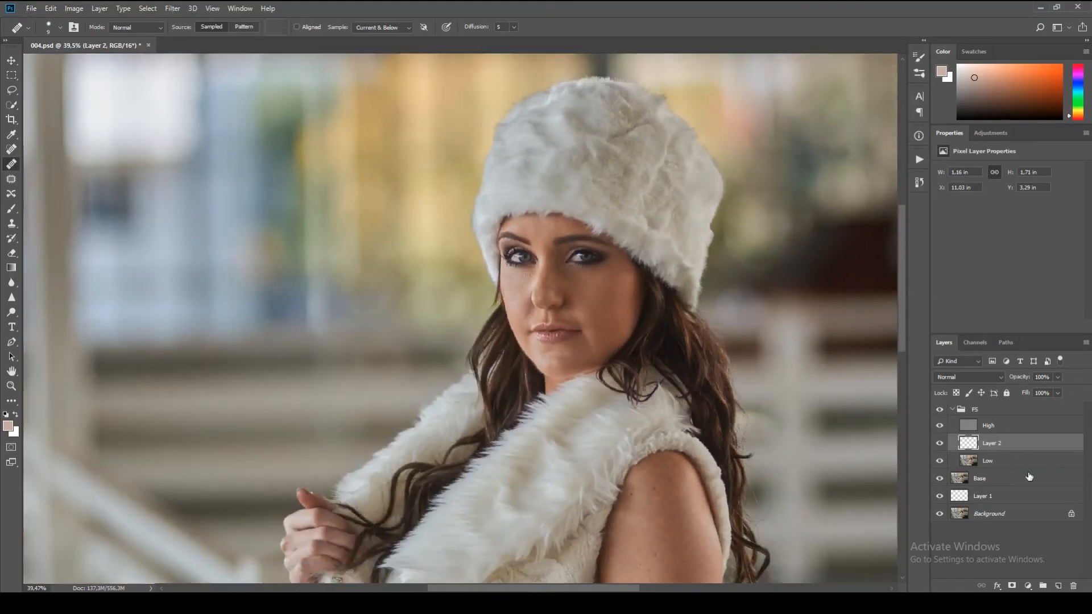
pyautogui.click(939, 410)
pyautogui.click(940, 410)
pyautogui.click(940, 410)
pyautogui.click(939, 410)
pyautogui.click(939, 410)
pyautogui.click(939, 410)
# - Heal the uneven patch on the chin below the lower lip on Layer 2 and also on the Low layer
pyautogui.scroll(3, 545, 350)
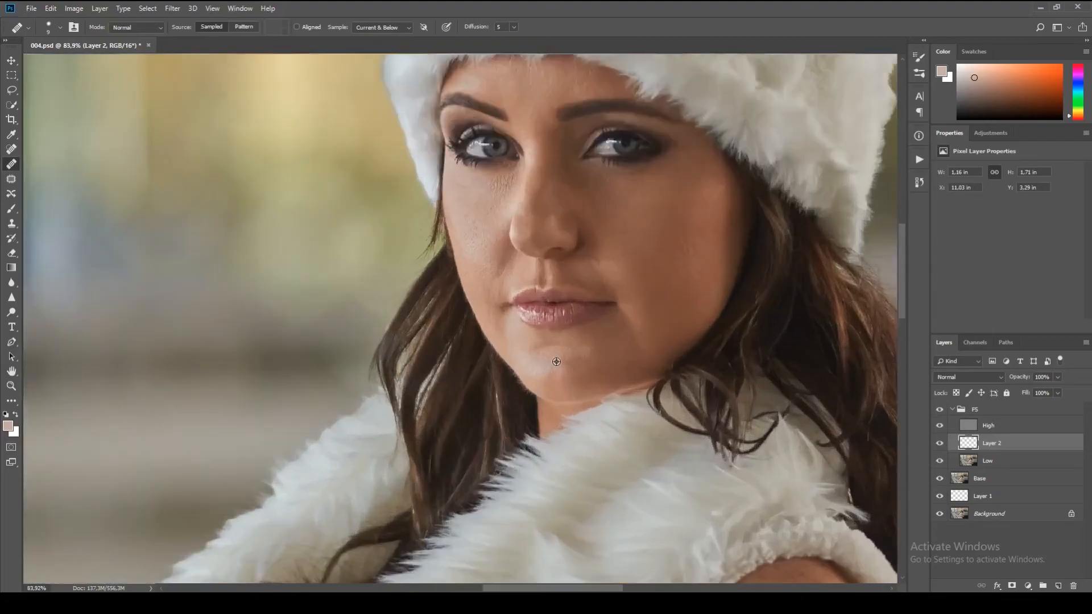
pyautogui.scroll(1, 556, 361)
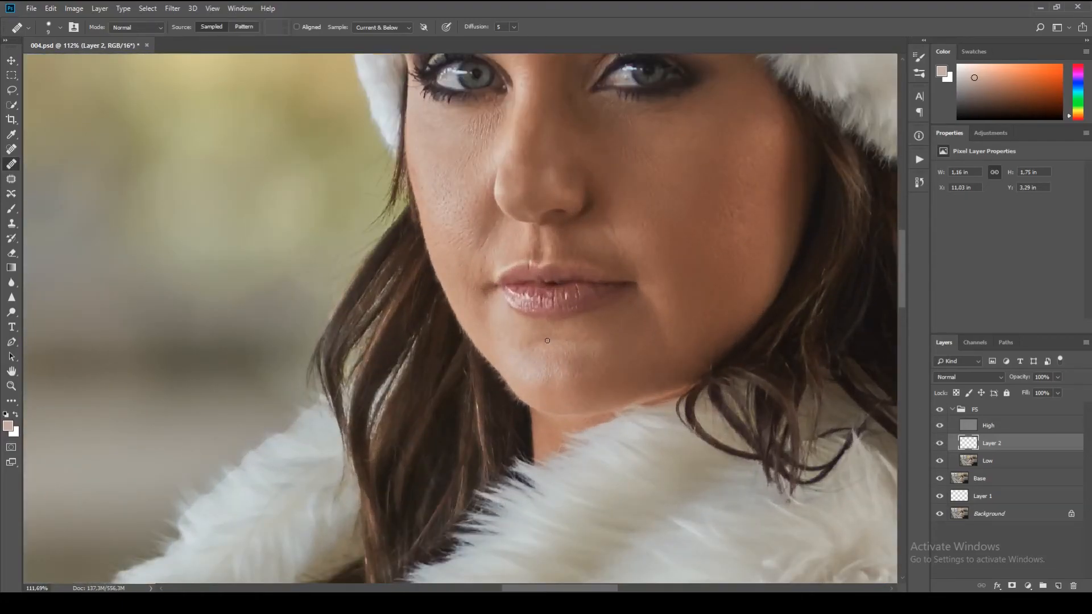
pyautogui.moveTo(536, 342); pyautogui.dragTo(531, 344)
pyautogui.click(527, 349)
pyautogui.click(987, 461)
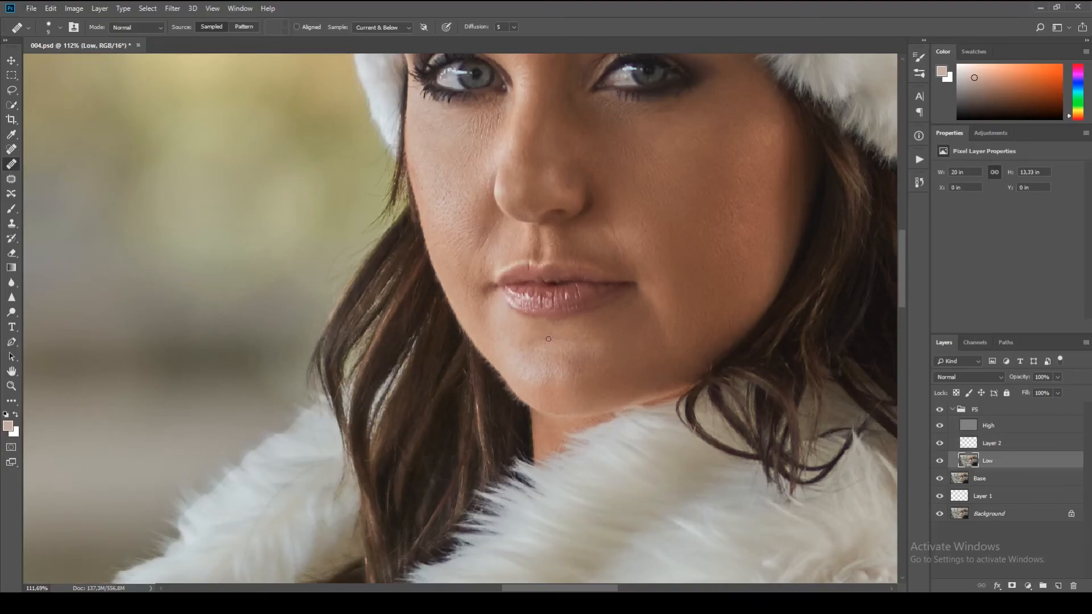
pyautogui.moveTo(560, 338); pyautogui.dragTo(551, 339)
# - Hide and show the FS group once to compare the portrait with and without the chin correction
pyautogui.scroll(-3, 637, 420)
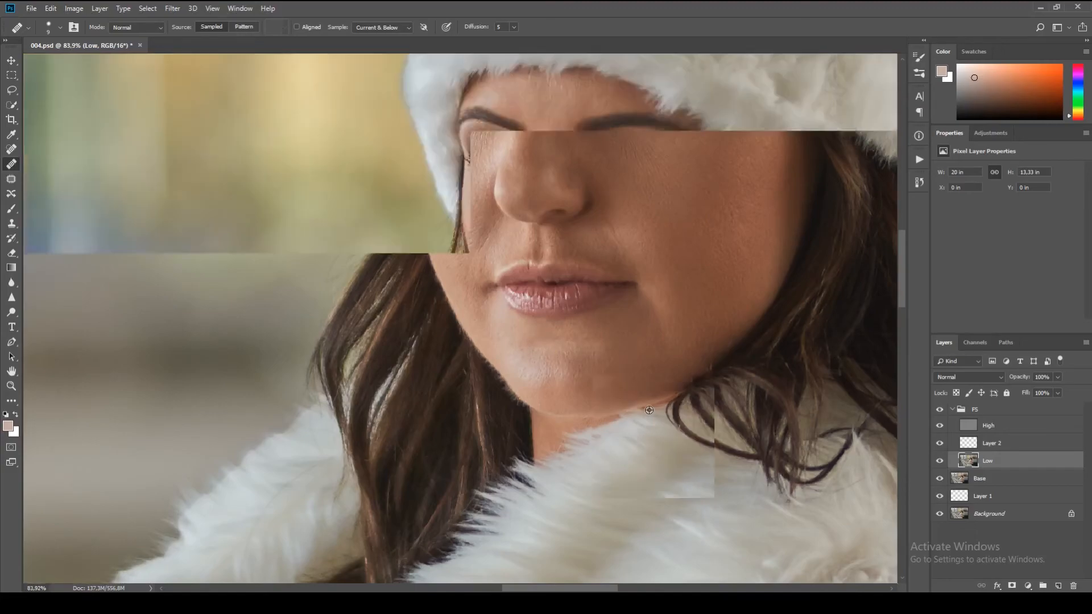
pyautogui.scroll(-3, 646, 415)
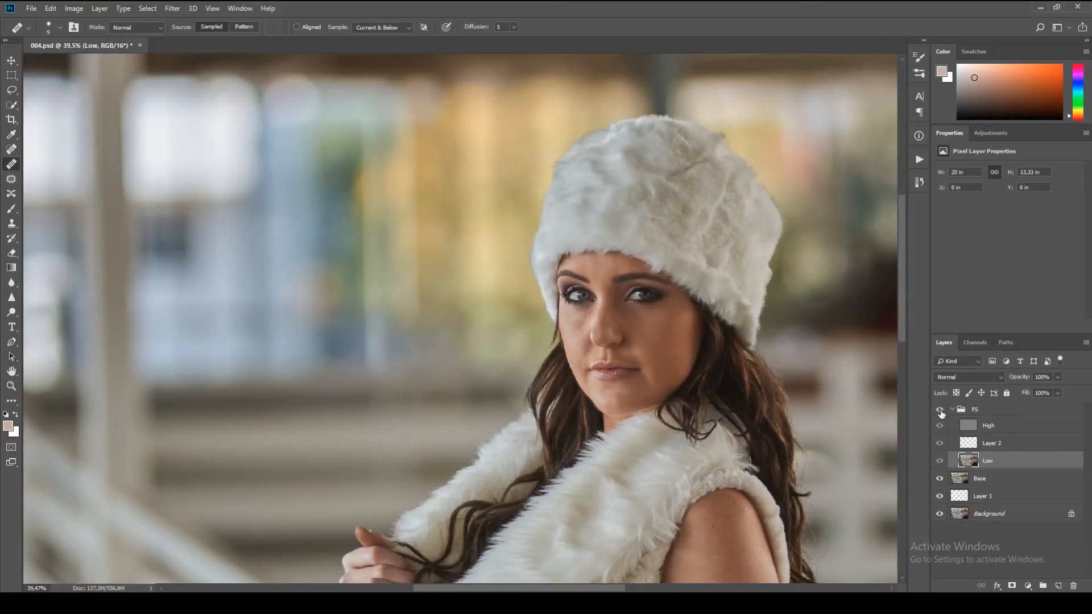
pyautogui.click(941, 411)
pyautogui.click(941, 410)
# - Make the High layer active, reduce the healing brush size to 3 and set its sampling to Current Layer
pyautogui.scroll(5, 689, 350)
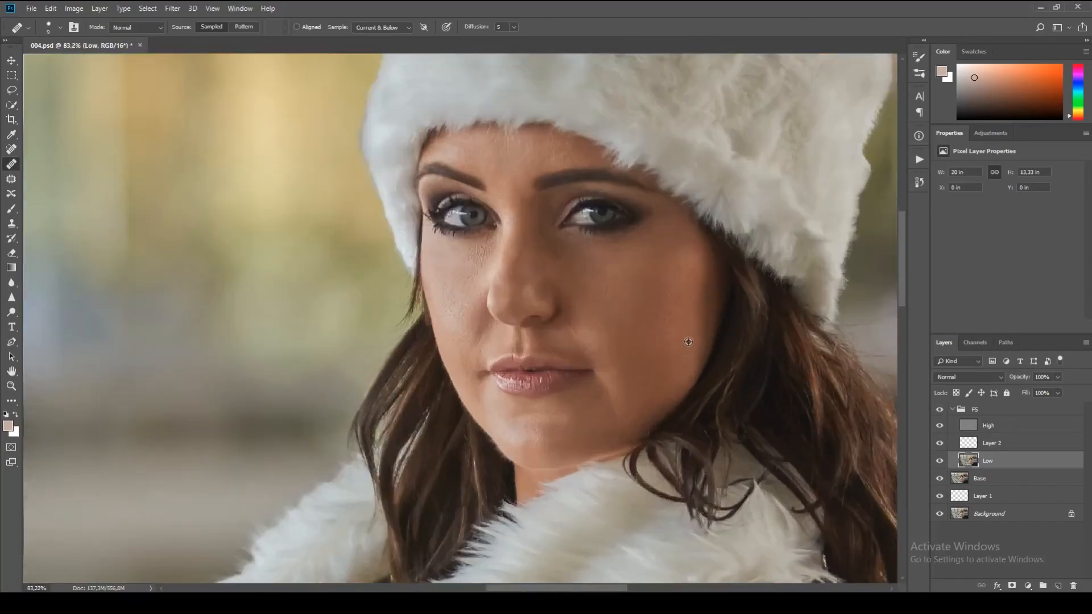
pyautogui.scroll(3, 686, 347)
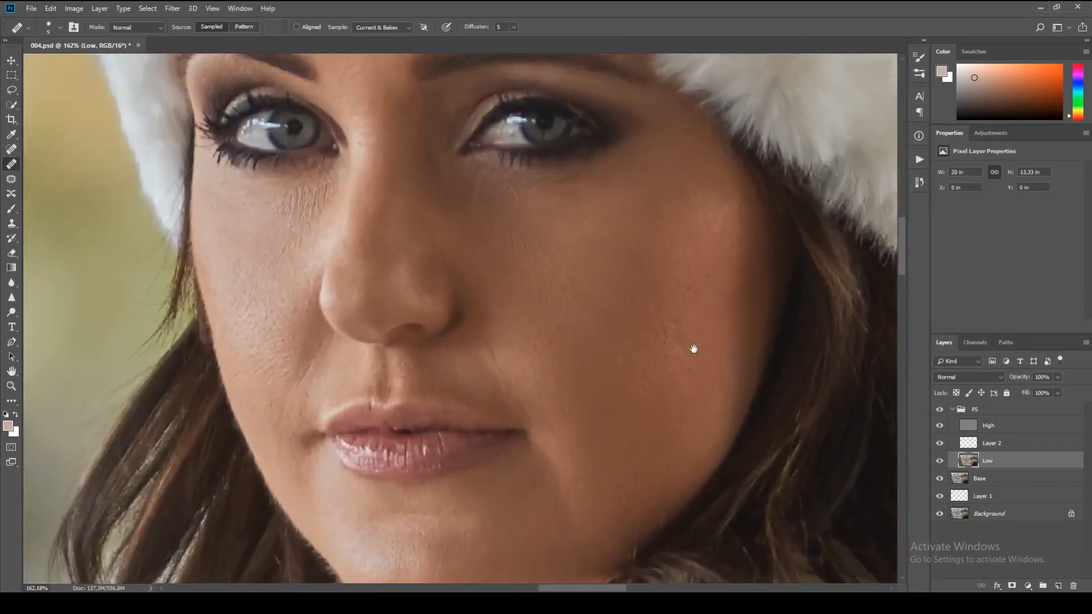
pyautogui.click(1008, 425)
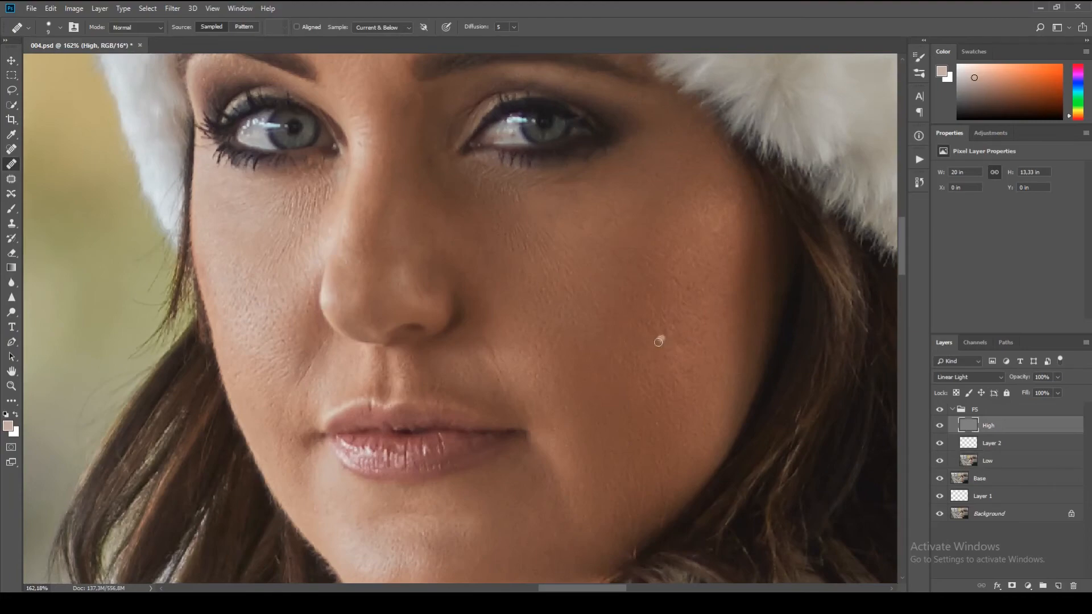
pyautogui.press('[')
pyautogui.press('[')
pyautogui.press('[')
pyautogui.press('[')
pyautogui.click(384, 29)
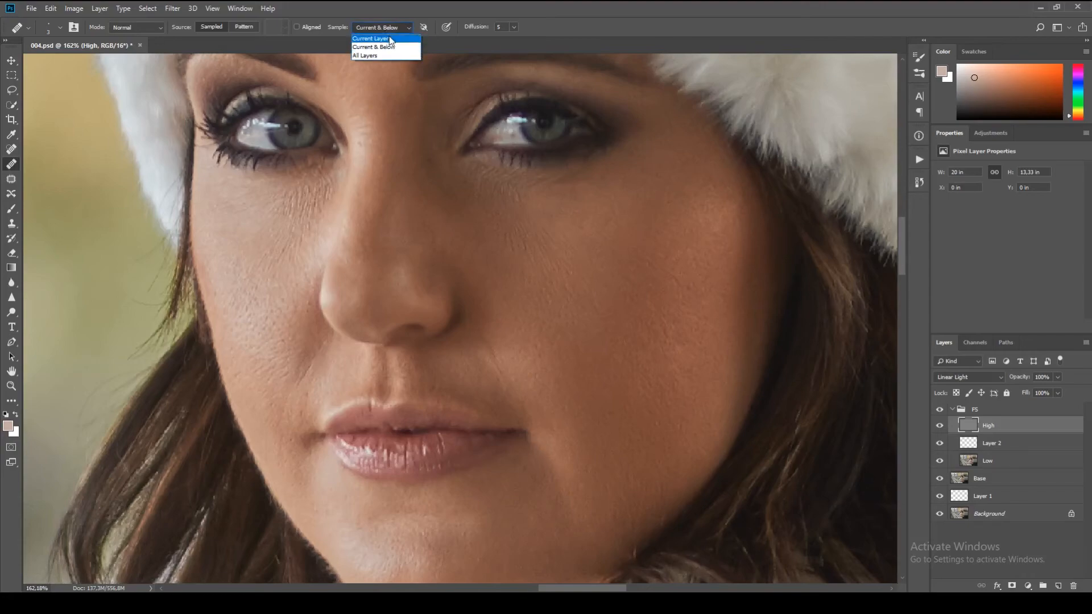
pyautogui.click(378, 36)
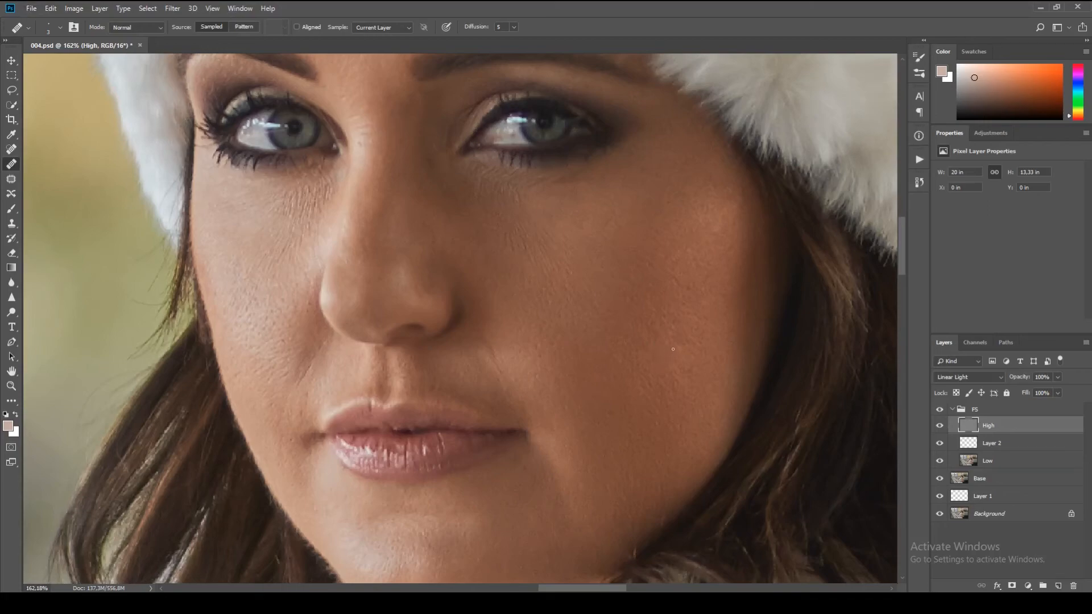
# - Heal the rough texture spots on the outer right cheek of the High layer, resampling nearby skin between spots
pyautogui.keyDown('alt'); pyautogui.click(665, 358); pyautogui.keyUp('alt')
pyautogui.click(674, 361)
pyautogui.moveTo(678, 365); pyautogui.dragTo(679, 368)
pyautogui.keyDown('alt'); pyautogui.click(673, 365); pyautogui.keyUp('alt')
pyautogui.click(682, 370)
pyautogui.moveTo(703, 365); pyautogui.dragTo(706, 370)
pyautogui.click(713, 363)
pyautogui.keyDown('alt'); pyautogui.click(710, 372); pyautogui.keyUp('alt')
pyautogui.keyDown('alt'); pyautogui.click(716, 385); pyautogui.keyUp('alt')
# - Sample clean texture and heal the remaining small spot higher on the right cheek of the High layer
pyautogui.keyDown('alt'); pyautogui.click(626, 402); pyautogui.keyUp('alt')
pyautogui.moveTo(585, 358); pyautogui.dragTo(571, 388)
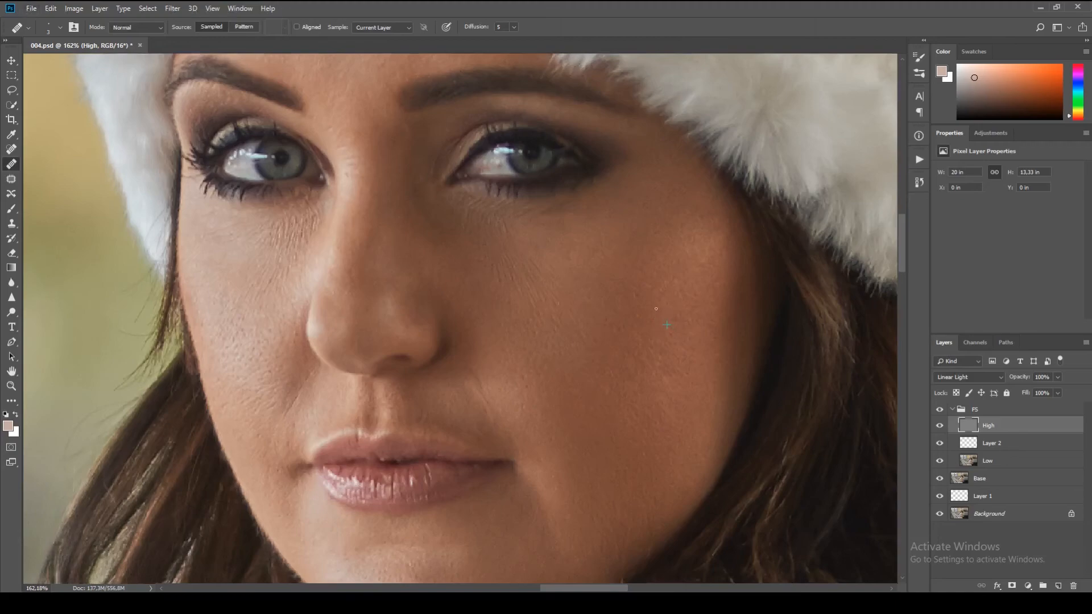
pyautogui.keyDown('alt'); pyautogui.click(663, 310); pyautogui.keyUp('alt')
pyautogui.click(660, 309)
# - Heal the small texture marks above the upper lip and down the left cheek on the High layer
pyautogui.moveTo(538, 327); pyautogui.dragTo(626, 287)
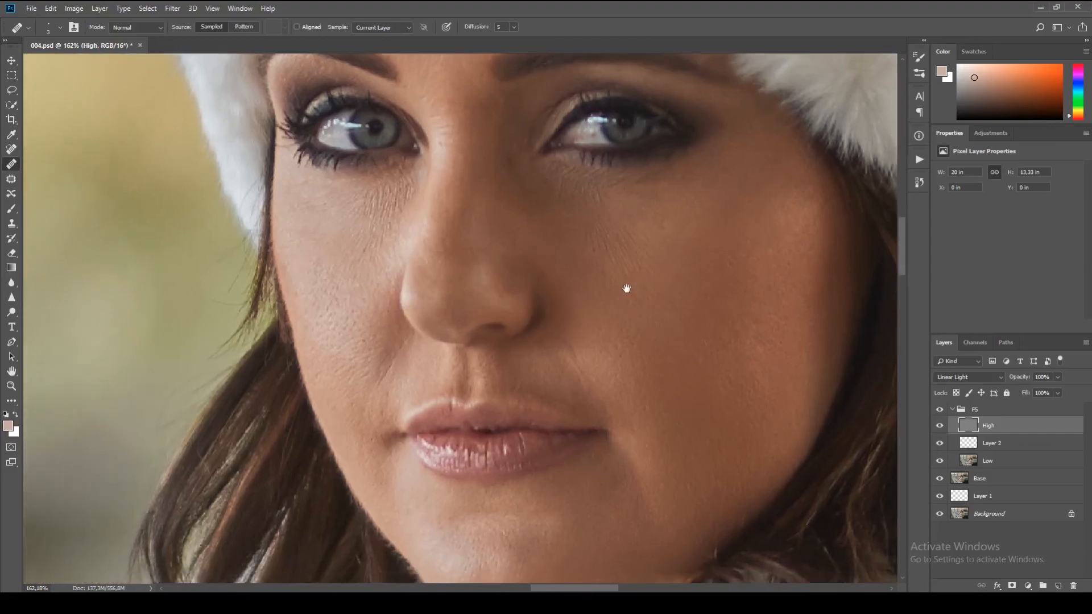
pyautogui.moveTo(530, 314)
pyautogui.mouseDown()
pyautogui.moveTo(559, 328)
pyautogui.moveTo(596, 285)
pyautogui.moveTo(630, 340)
pyautogui.moveTo(600, 330)
pyautogui.mouseUp()
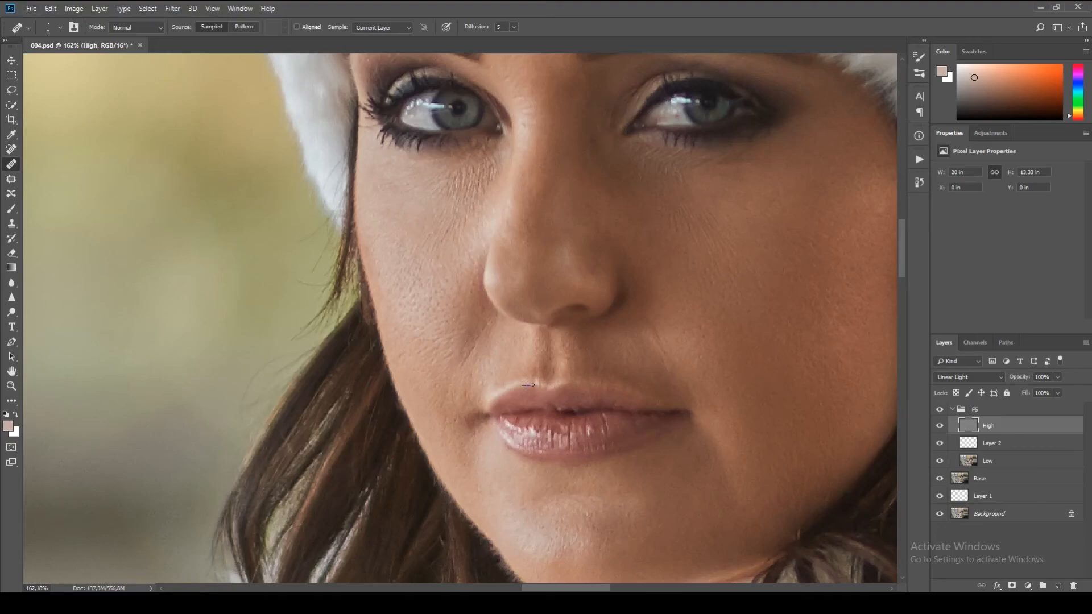
pyautogui.moveTo(506, 354)
pyautogui.mouseDown()
pyautogui.moveTo(531, 360)
pyautogui.moveTo(487, 322)
pyautogui.moveTo(521, 383)
pyautogui.mouseUp()
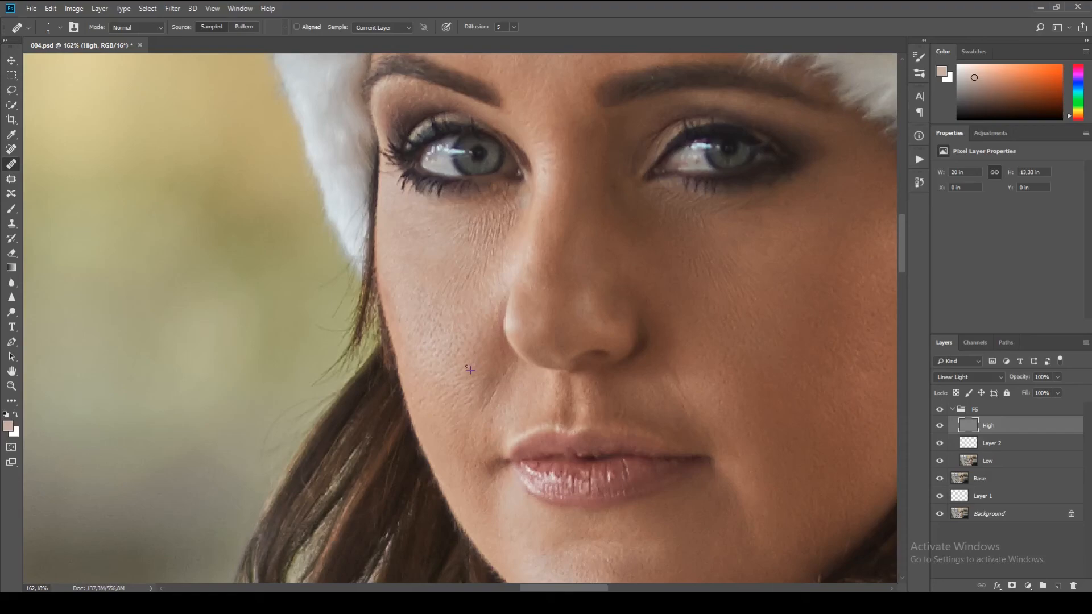
pyautogui.moveTo(501, 370); pyautogui.dragTo(503, 346)
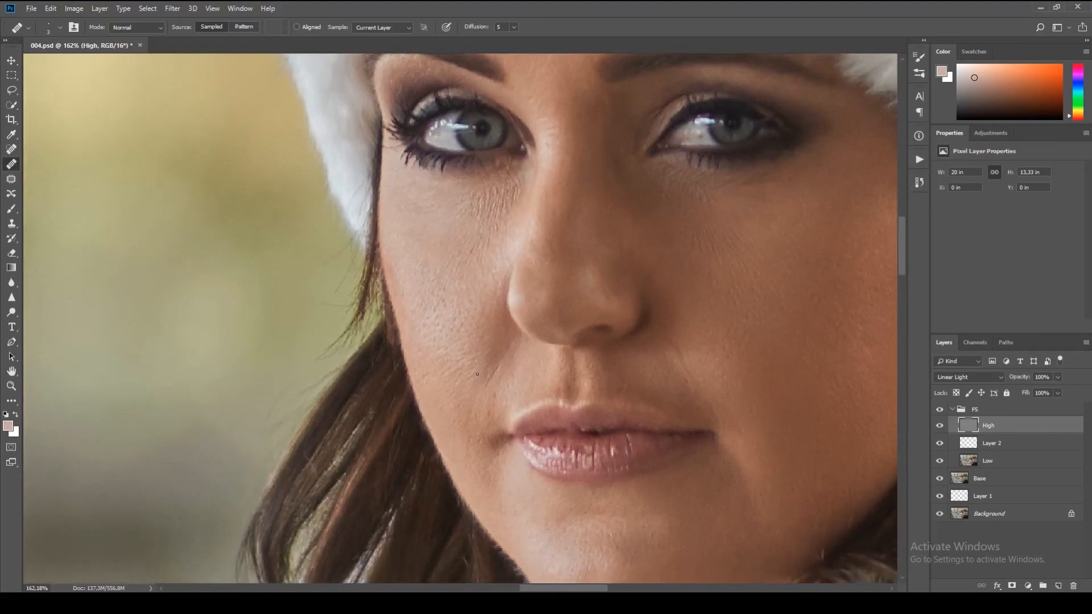
pyautogui.moveTo(514, 348)
pyautogui.mouseDown()
pyautogui.moveTo(513, 360)
pyautogui.moveTo(516, 339)
pyautogui.mouseUp()
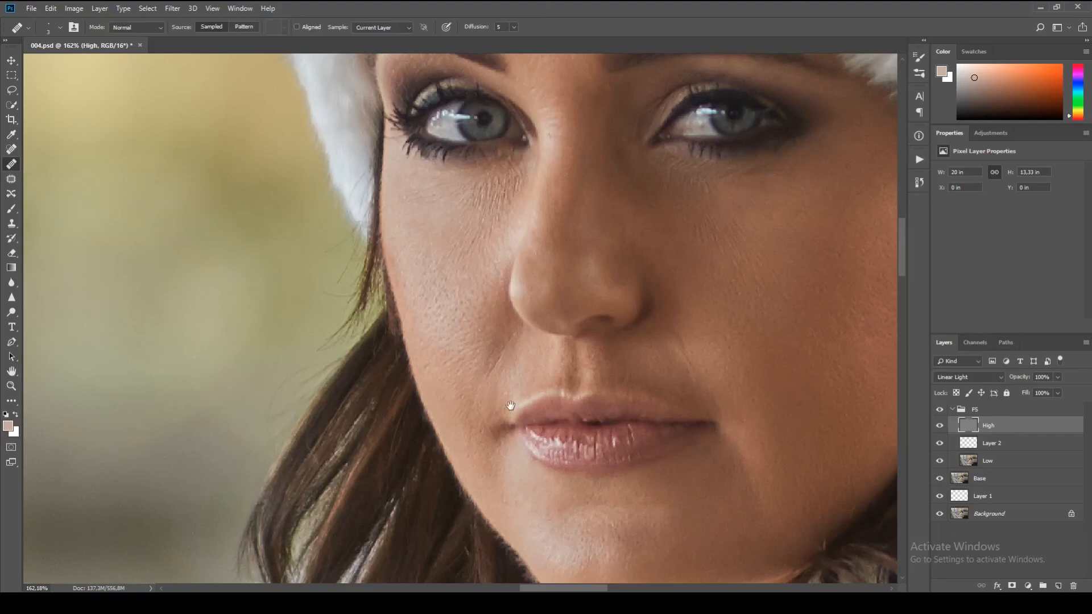
pyautogui.moveTo(510, 402); pyautogui.dragTo(517, 390)
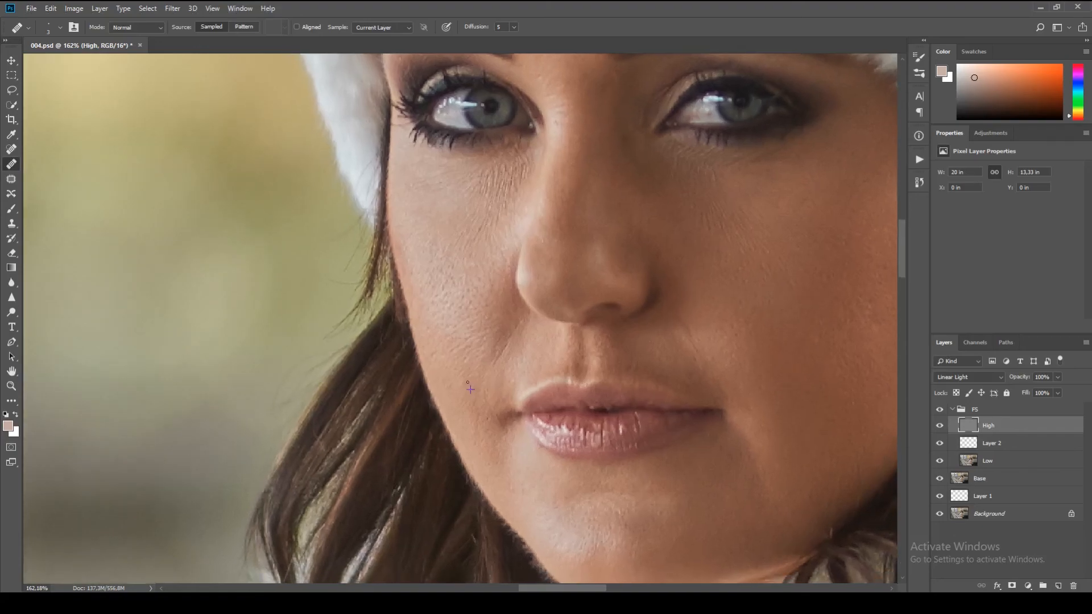
pyautogui.moveTo(484, 403); pyautogui.dragTo(484, 380)
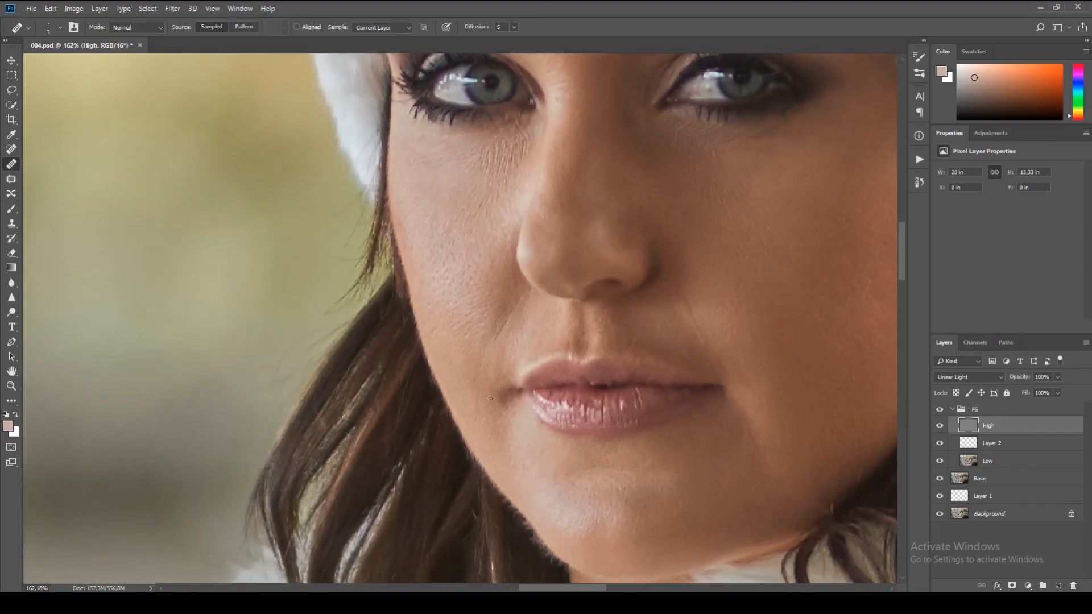
# - Collapse the FS group and toggle its visibility to compare the face before and after the texture healing
pyautogui.scroll(-6, 529, 388)
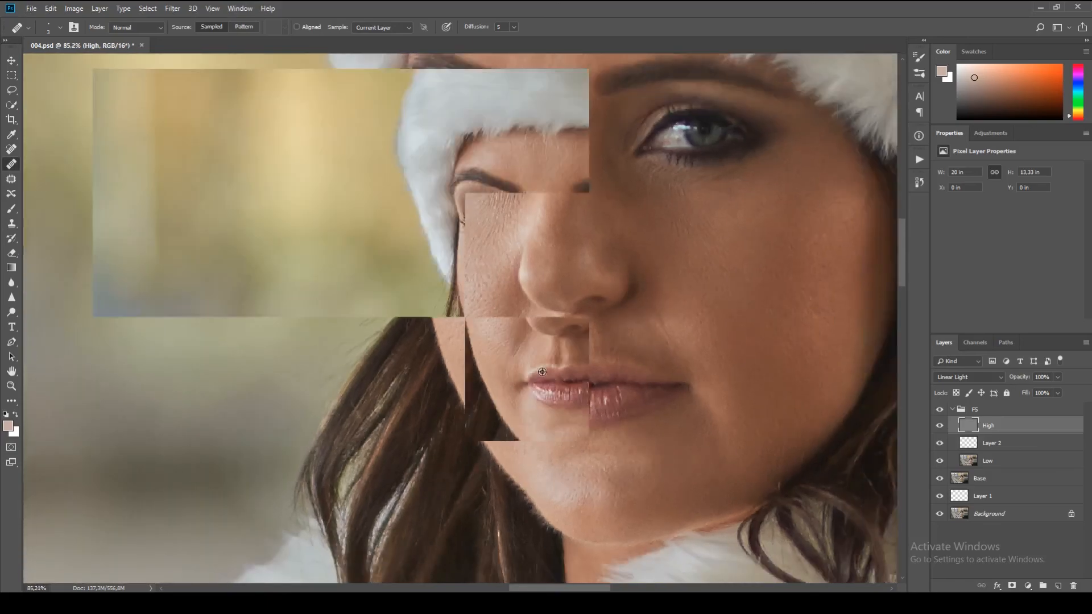
pyautogui.scroll(-2, 549, 369)
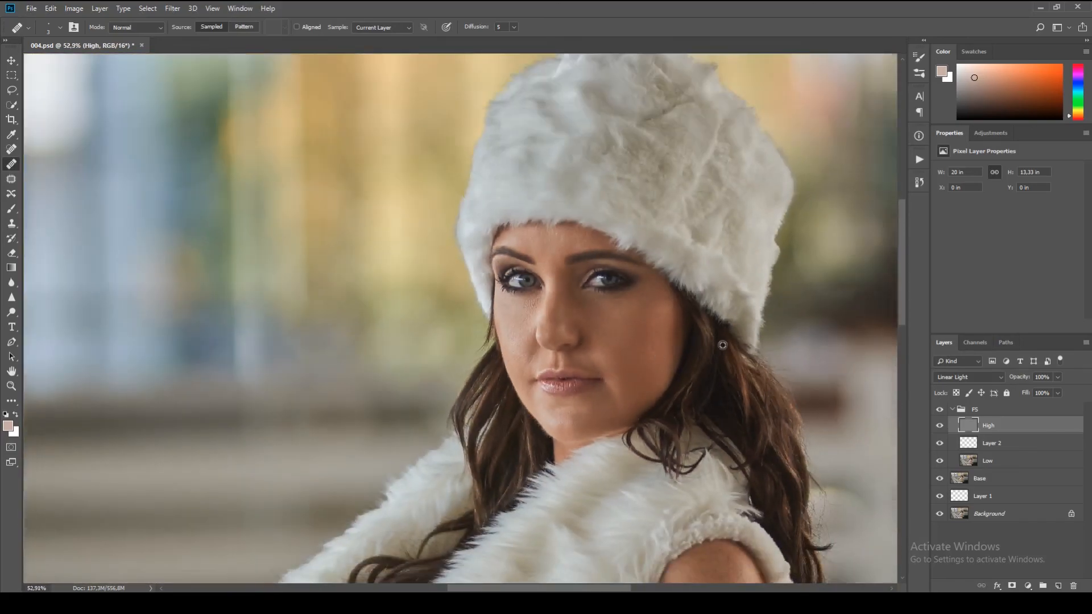
pyautogui.click(957, 420)
pyautogui.click(951, 410)
pyautogui.click(940, 411)
pyautogui.click(940, 411)
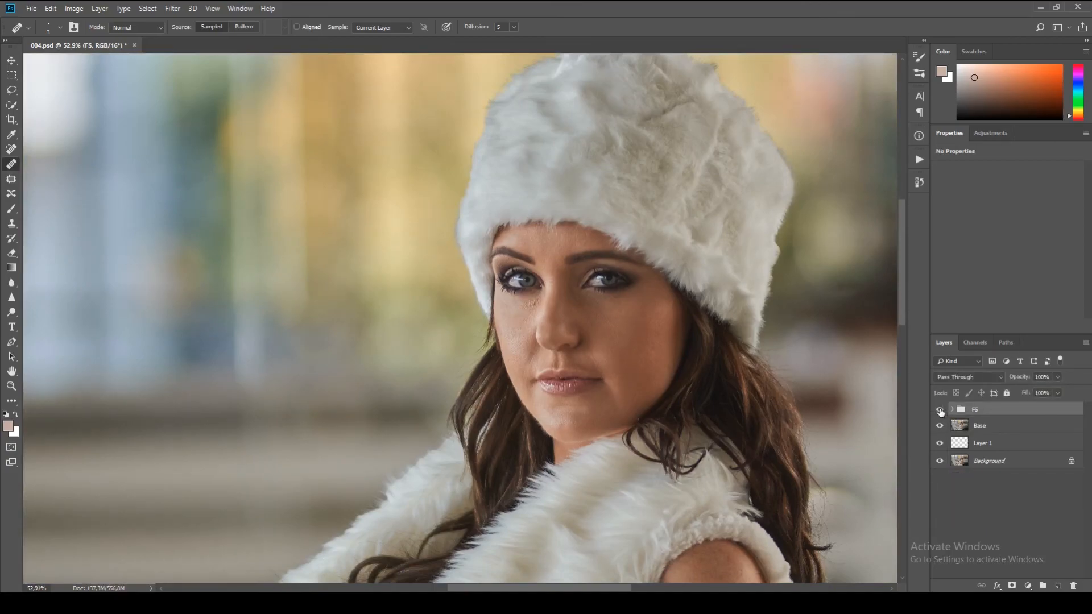
pyautogui.click(940, 410)
pyautogui.click(940, 411)
# - Expand the FS group, make the High layer active and heal the texture mark on the forehead above the eyebrow gap
pyautogui.scroll(5, 521, 266)
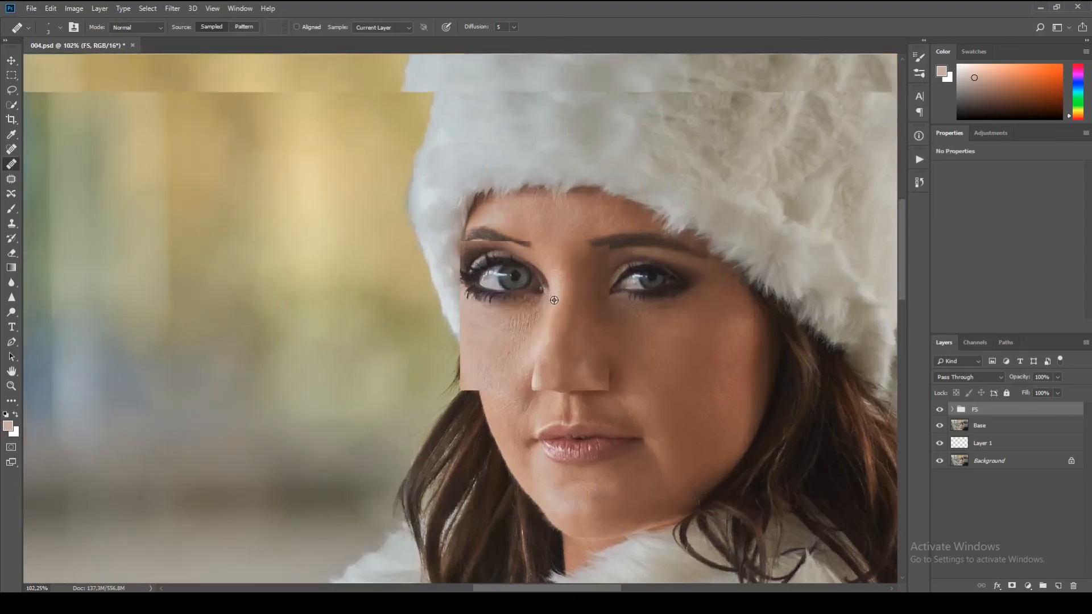
pyautogui.scroll(3, 563, 300)
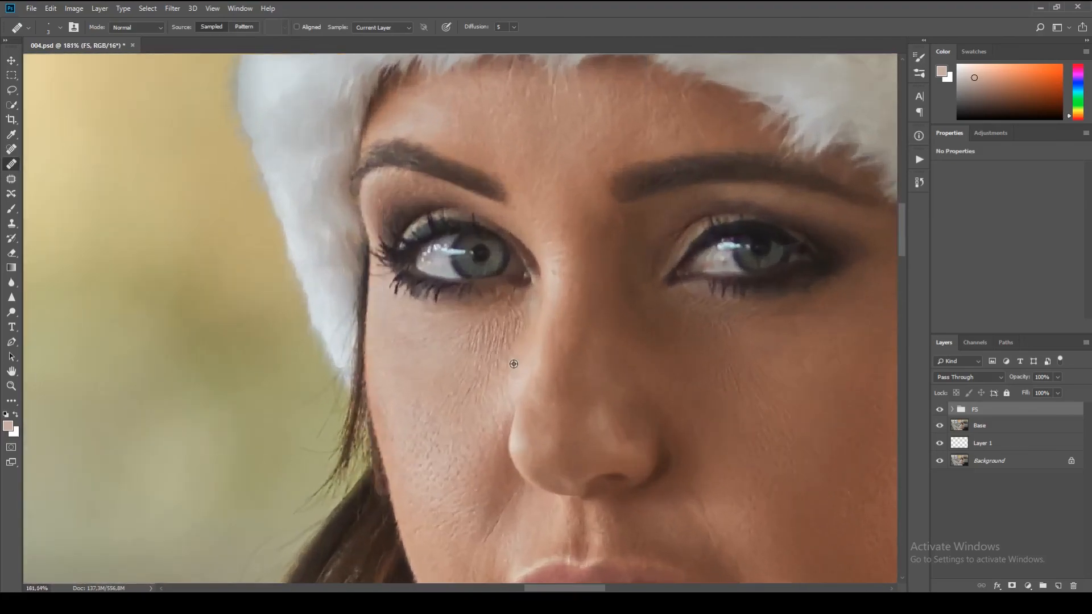
pyautogui.moveTo(597, 261); pyautogui.dragTo(565, 385)
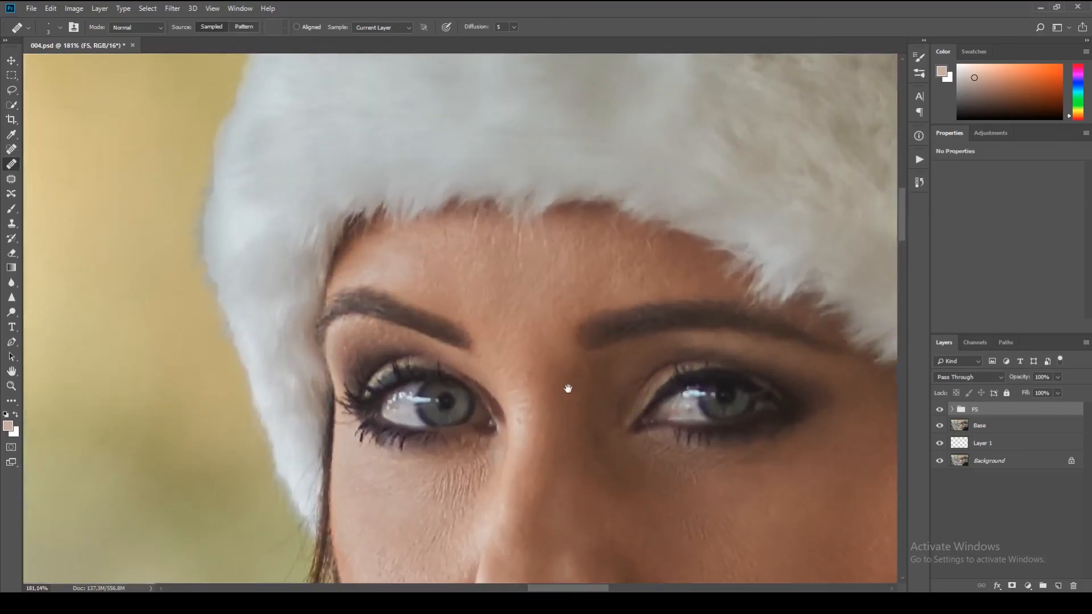
pyautogui.click(557, 302)
pyautogui.press('Return')
pyautogui.click(952, 410)
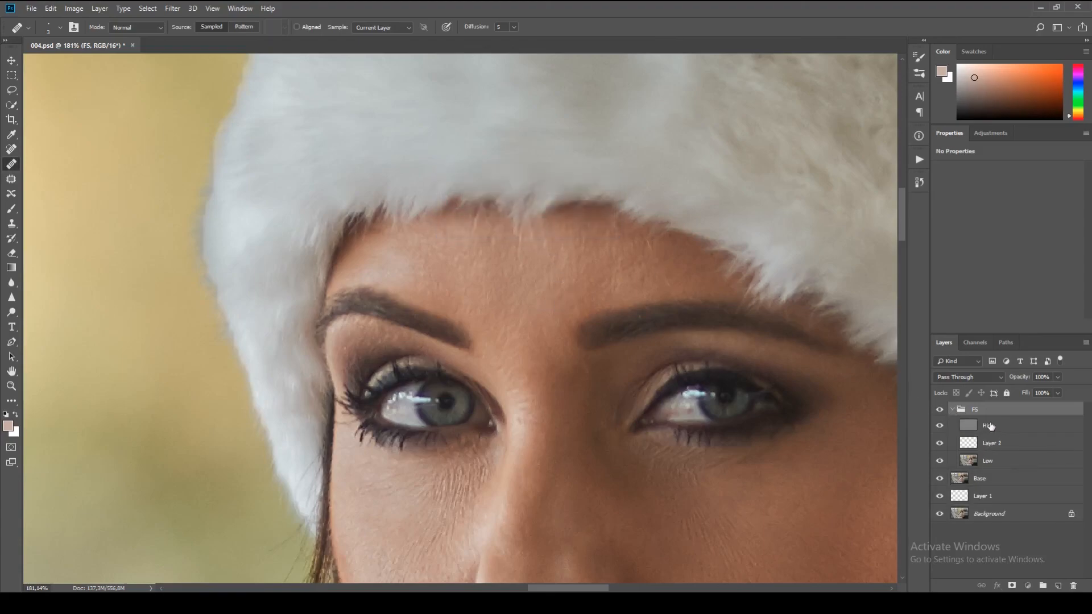
pyautogui.click(994, 425)
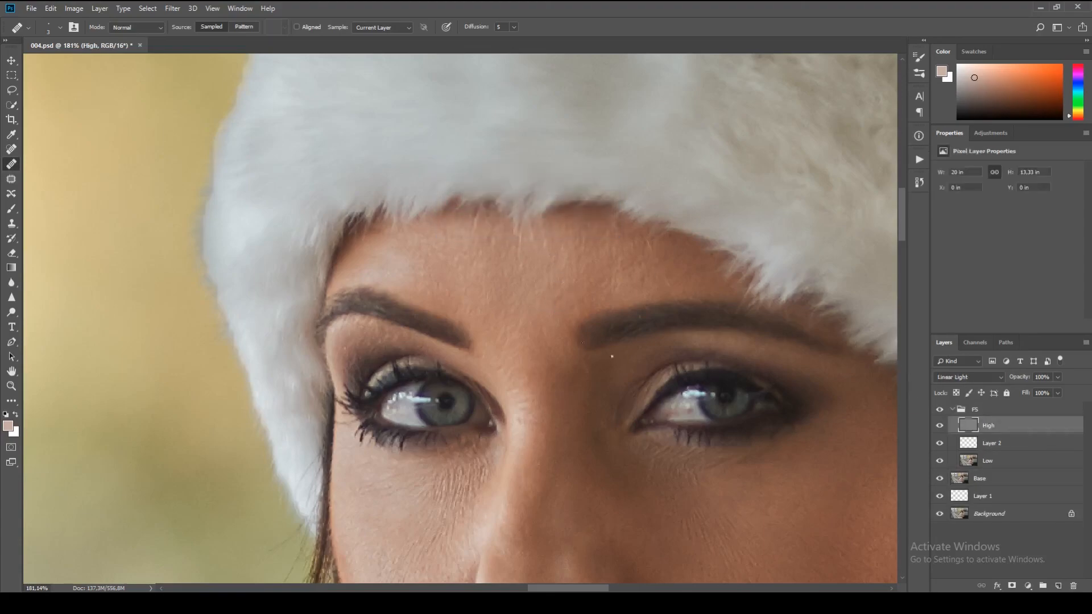
pyautogui.keyDown('alt'); pyautogui.click(555, 304); pyautogui.keyUp('alt')
# - Examine the portrait from a distance, including the face, hand and upper arm
pyautogui.scroll(-3, 705, 369)
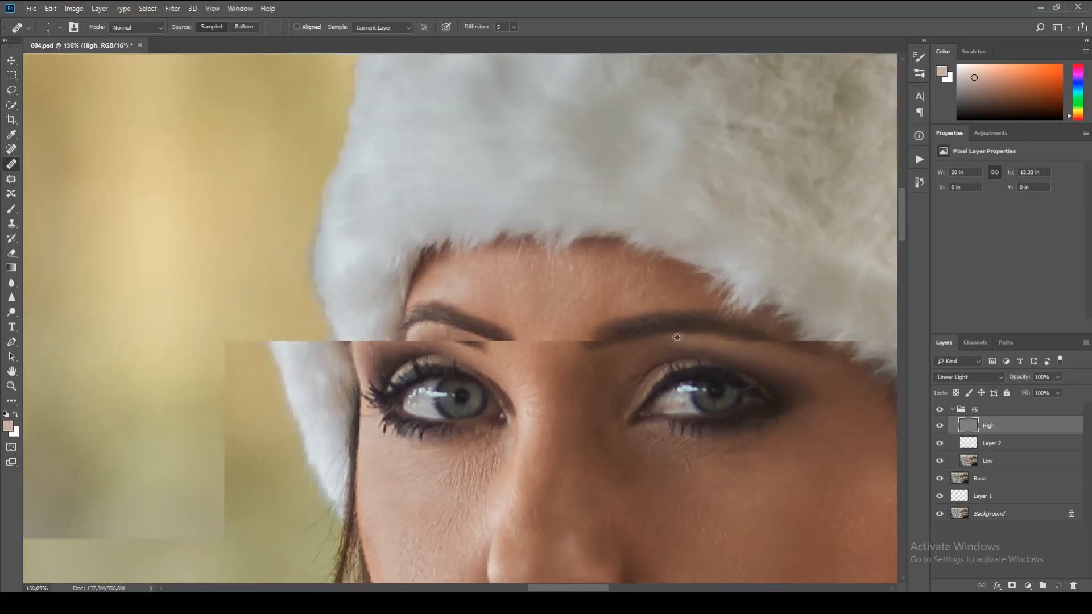
pyautogui.scroll(-3, 733, 381)
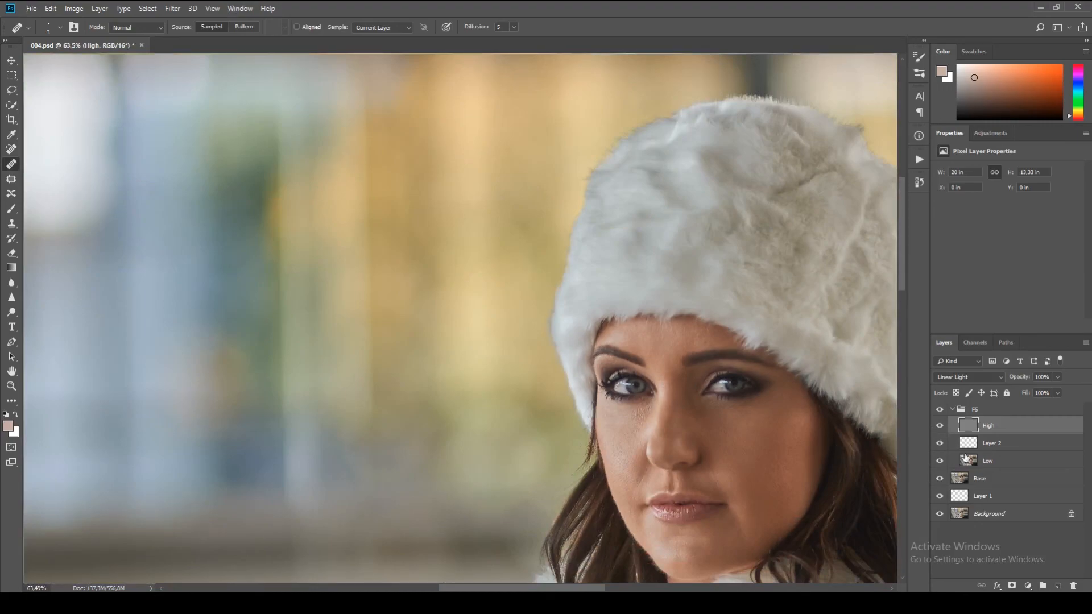
pyautogui.scroll(-2, 732, 462)
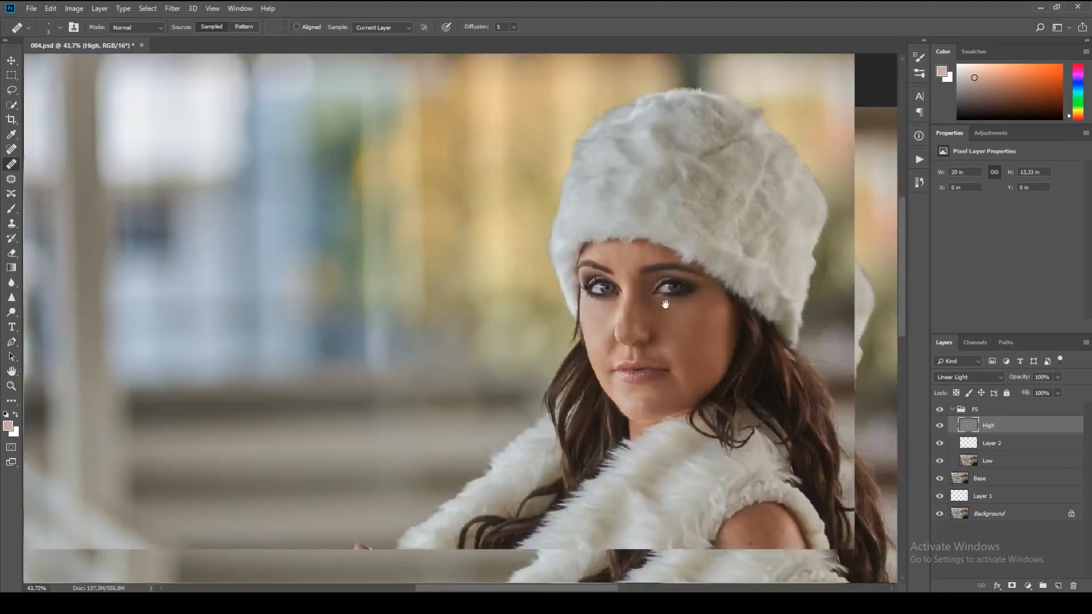
pyautogui.scroll(1, 681, 388)
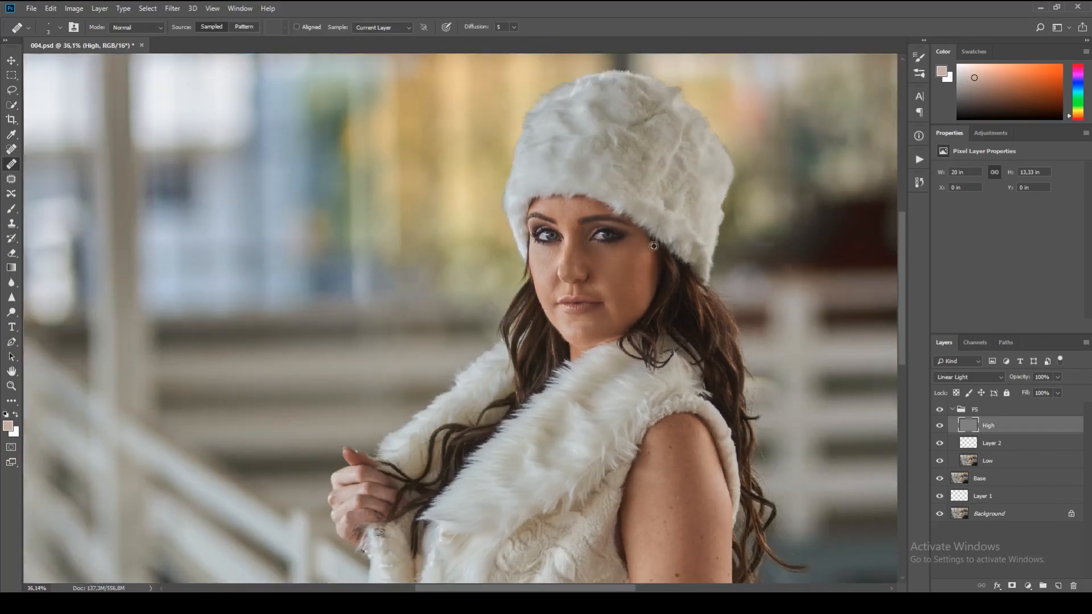
# - Collapse the FS group, toggle its visibility, and briefly isolate the Background layer to compare the retouched face with the original
pyautogui.scroll(2, 651, 250)
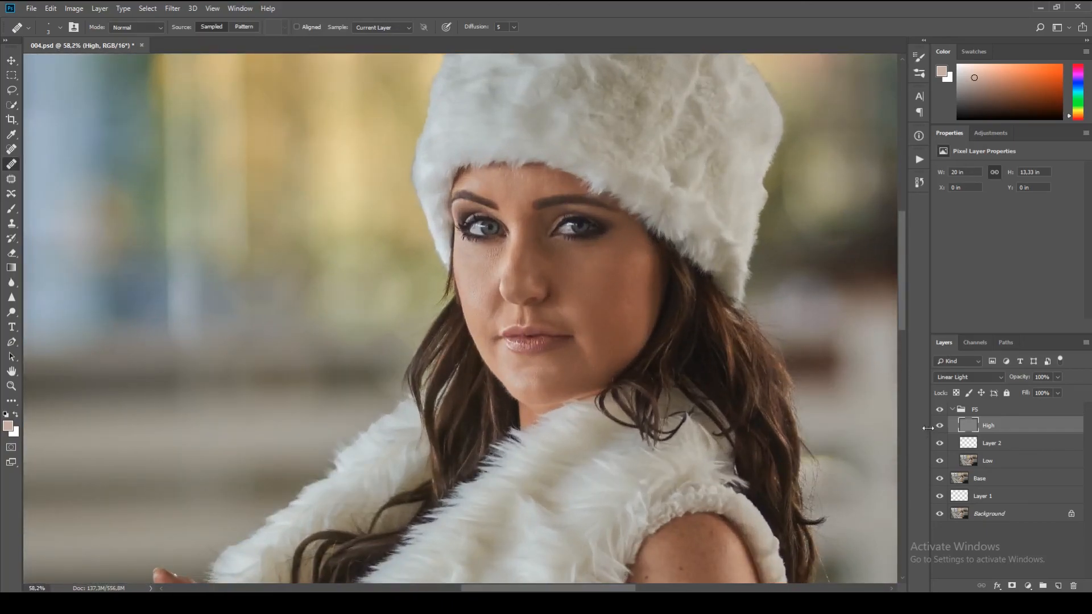
pyautogui.click(952, 409)
pyautogui.click(940, 410)
pyautogui.click(940, 409)
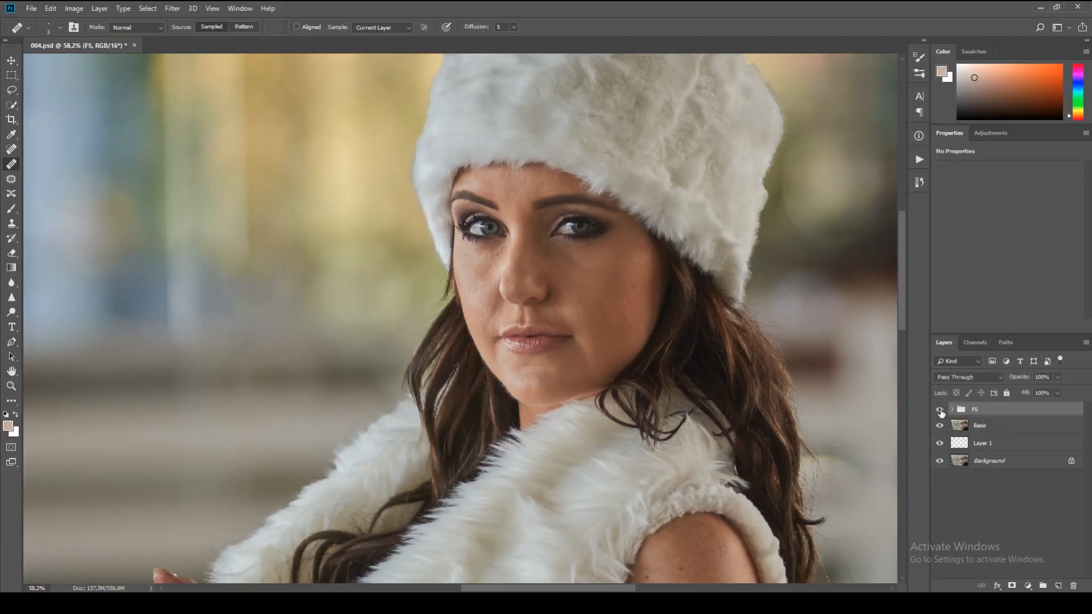
pyautogui.keyDown('alt'); pyautogui.click(940, 461); pyautogui.keyUp('alt')
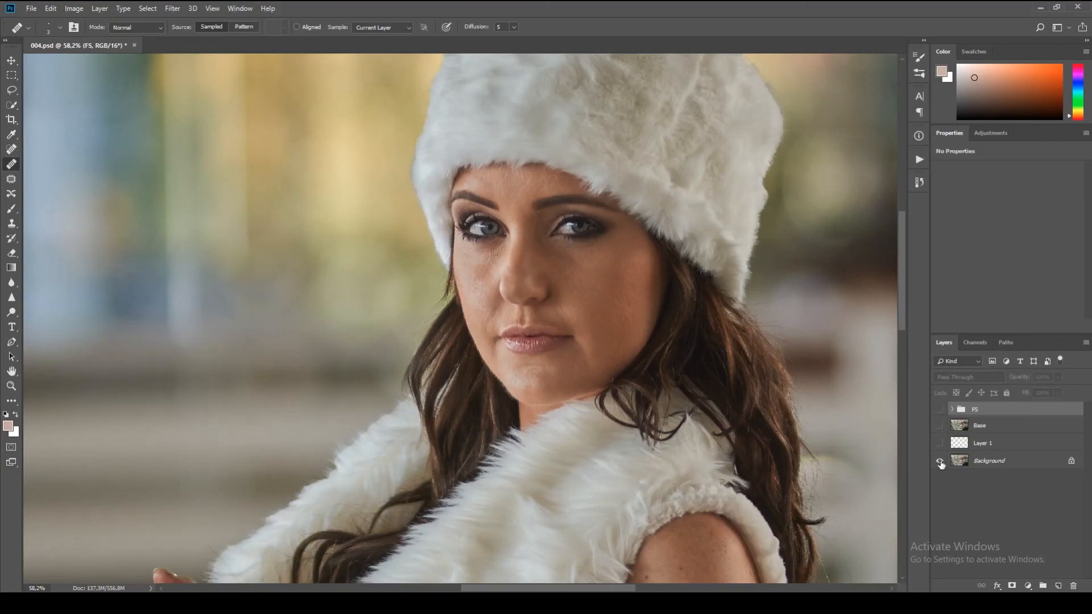
pyautogui.keyDown('alt'); pyautogui.click(940, 462); pyautogui.keyUp('alt')
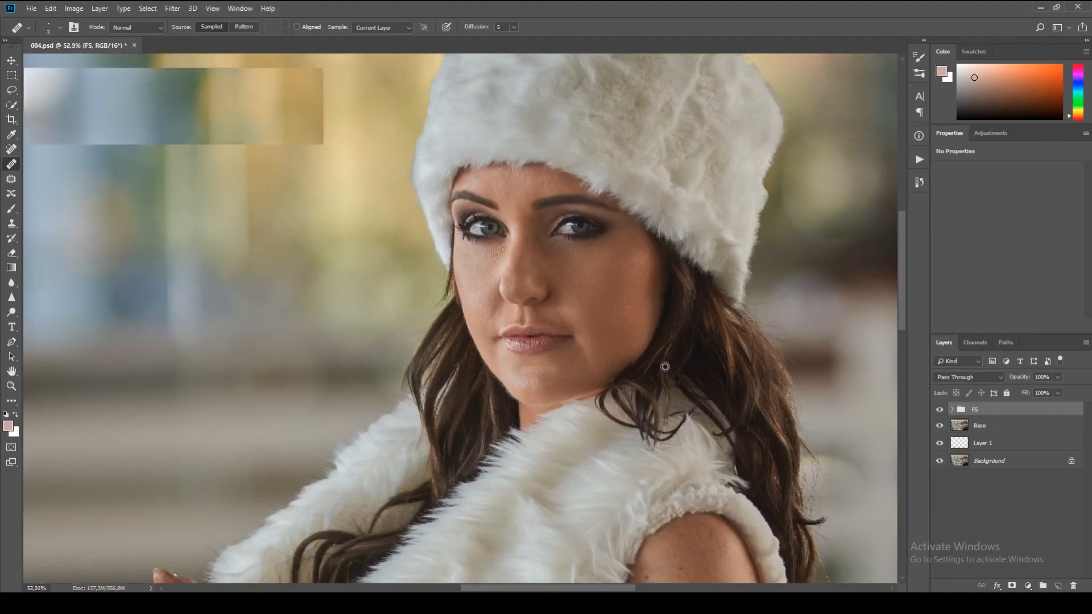
# - Compare the whole portrait with the original by showing only the Background layer and restoring all layers, twice
pyautogui.scroll(-1, 662, 368)
pyautogui.moveTo(632, 260); pyautogui.dragTo(689, 311)
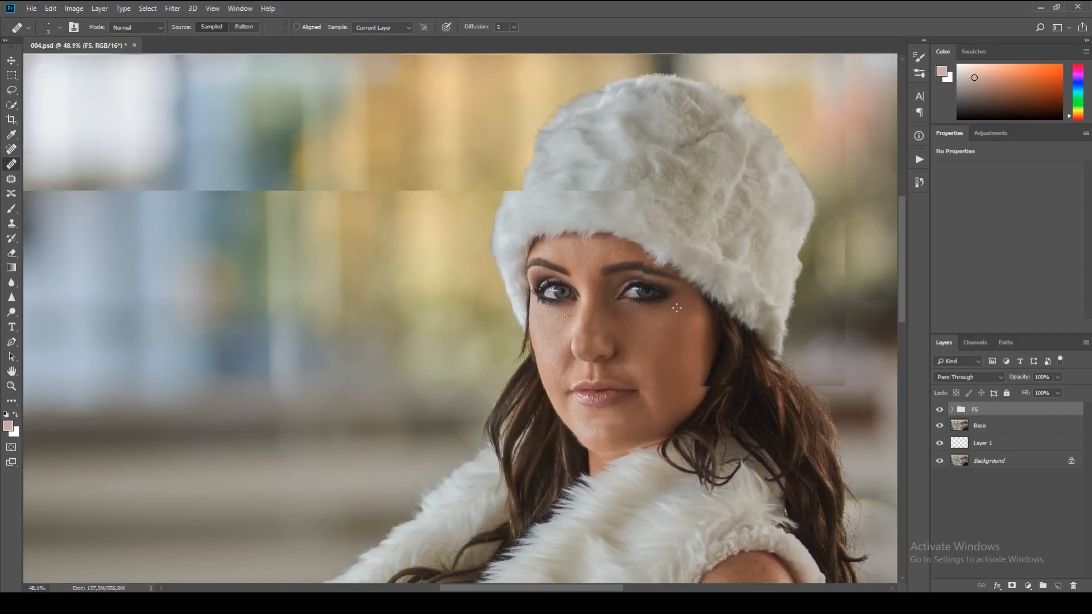
pyautogui.scroll(-9, 682, 324)
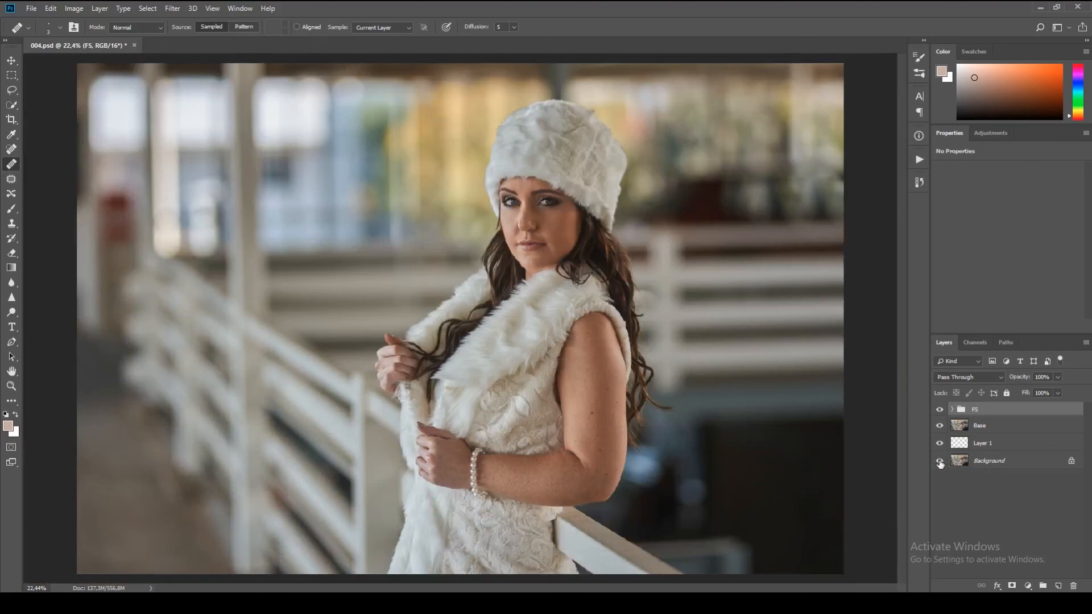
pyautogui.keyDown('alt'); pyautogui.click(940, 461); pyautogui.keyUp('alt')
pyautogui.keyDown('alt'); pyautogui.click(940, 462); pyautogui.keyUp('alt')
pyautogui.keyDown('alt'); pyautogui.click(940, 461); pyautogui.keyUp('alt')
pyautogui.keyDown('alt'); pyautogui.click(940, 461); pyautogui.keyUp('alt')
pyautogui.click(32, 9)
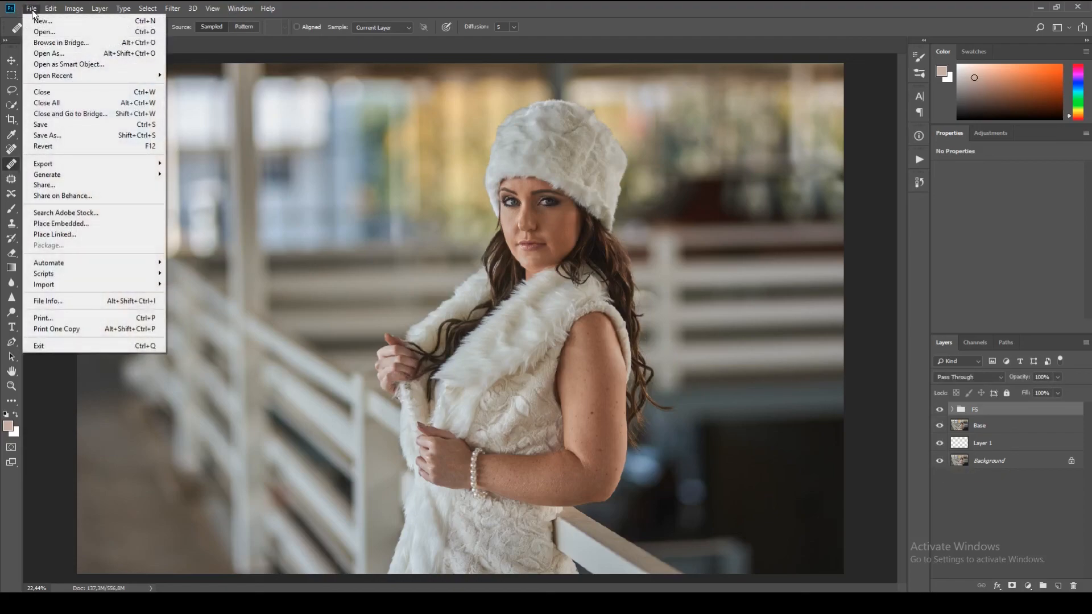
pyautogui.click(240, 8)
pyautogui.click(31, 9)
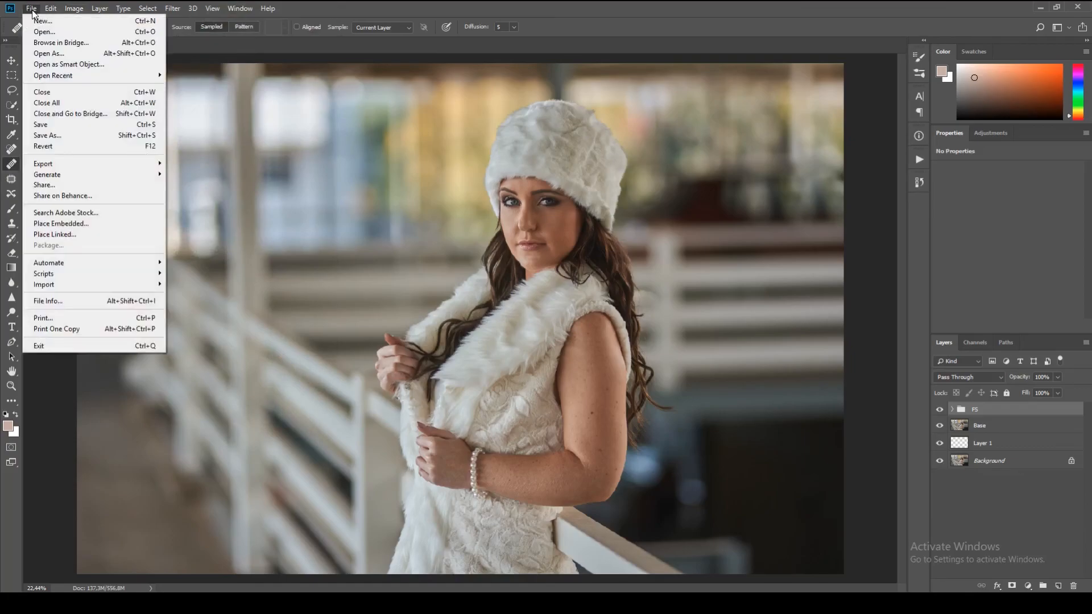